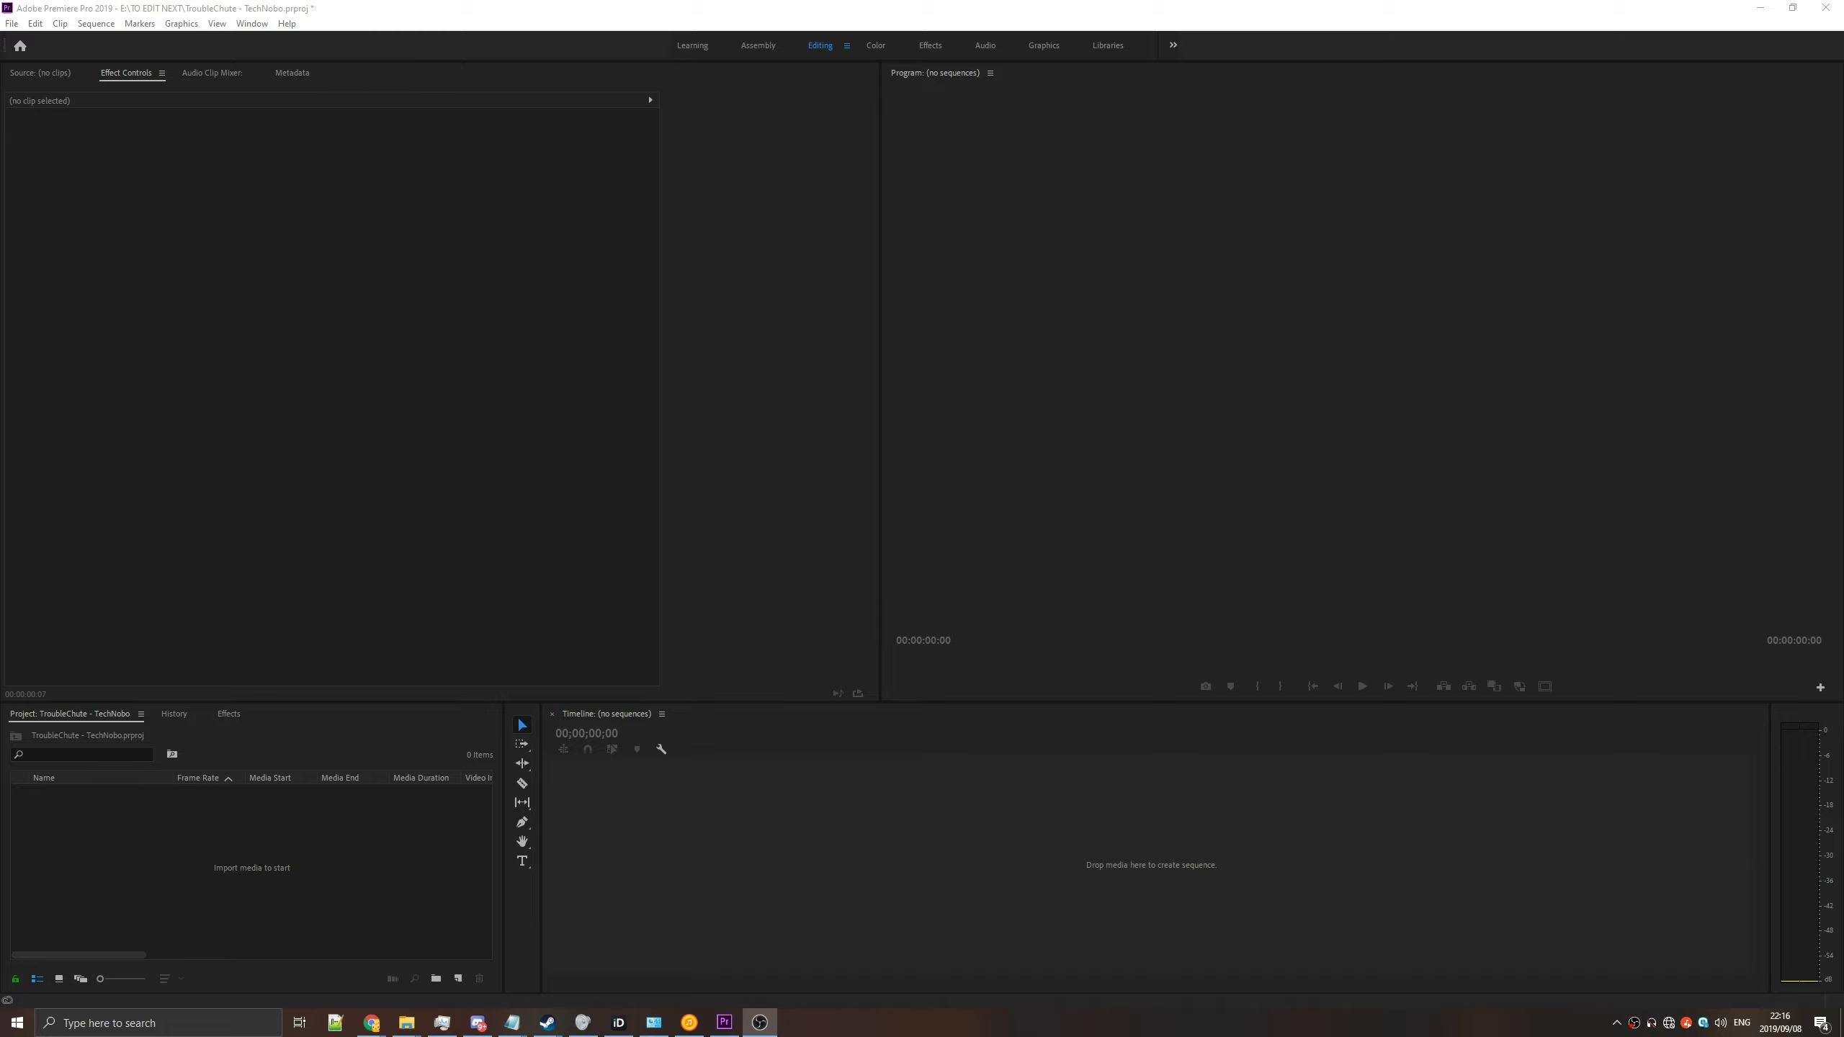
# - Import the RustClient gameplay clip into the project and create a sequence from it
pyautogui.moveTo(971, 700); pyautogui.dragTo(329, 853)
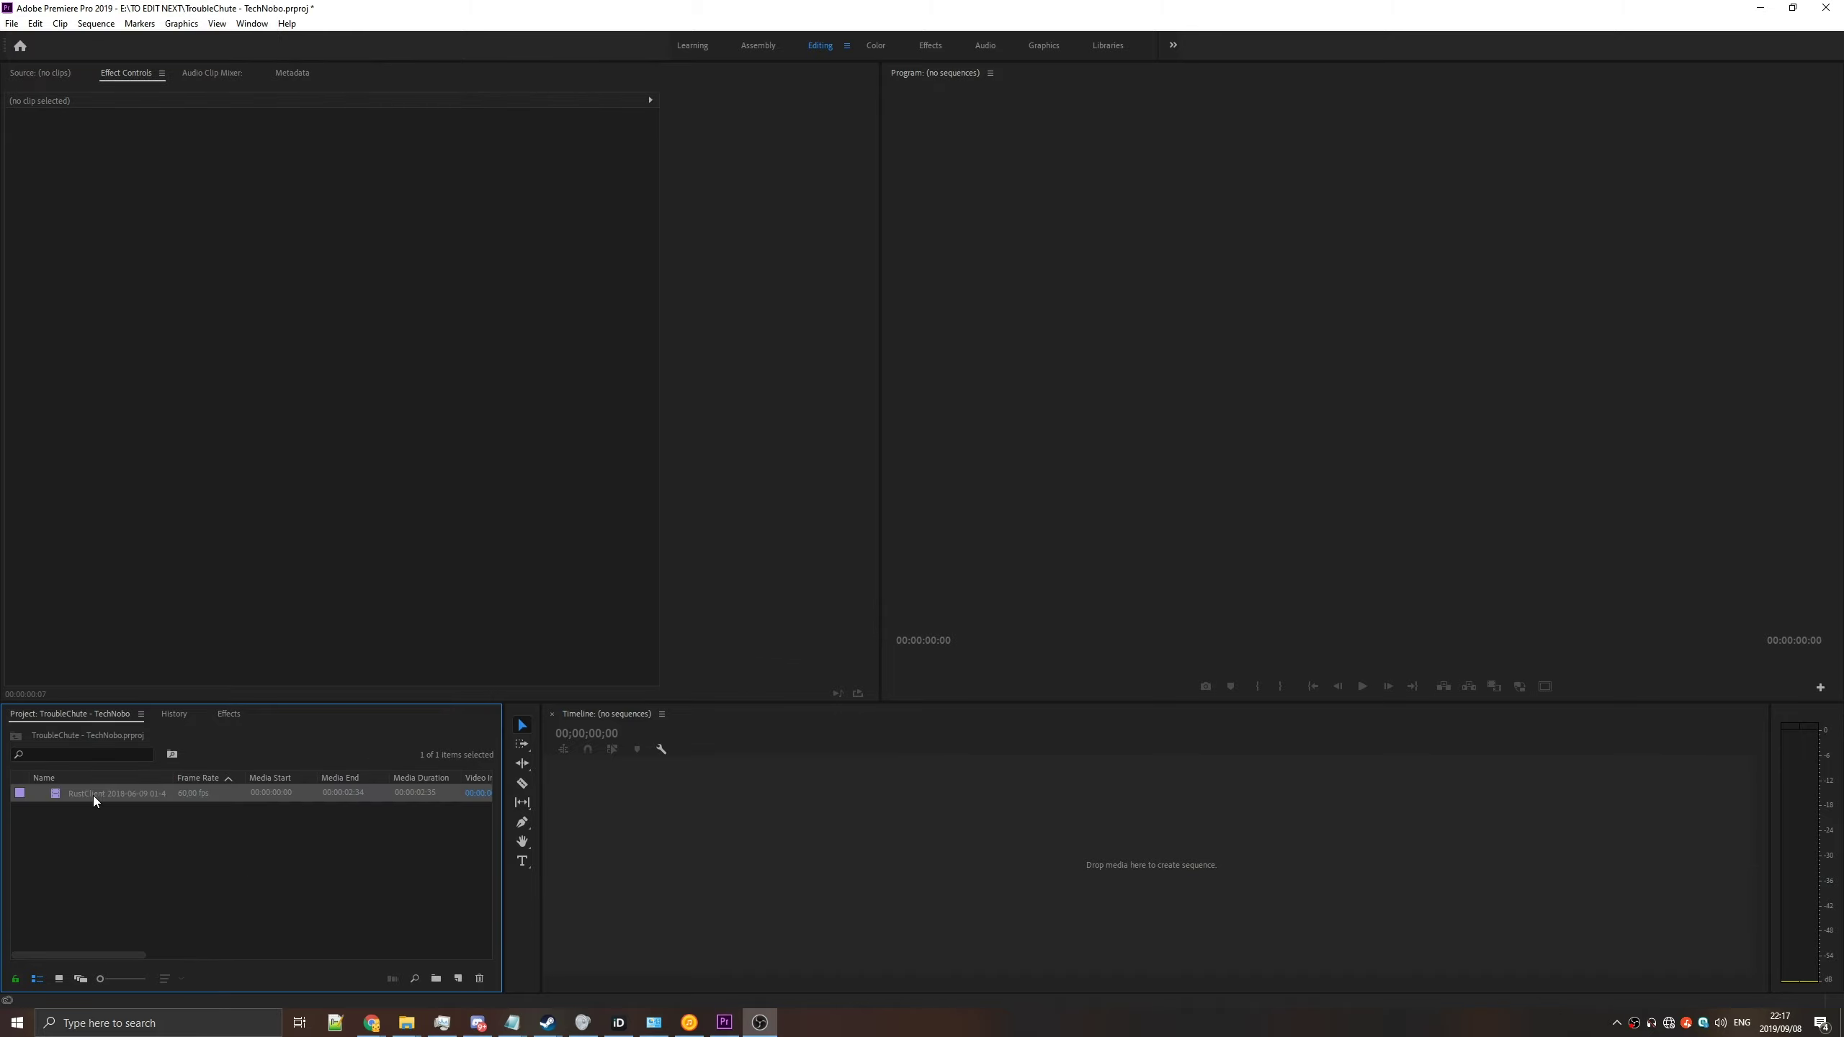
pyautogui.moveTo(94, 797); pyautogui.dragTo(698, 823)
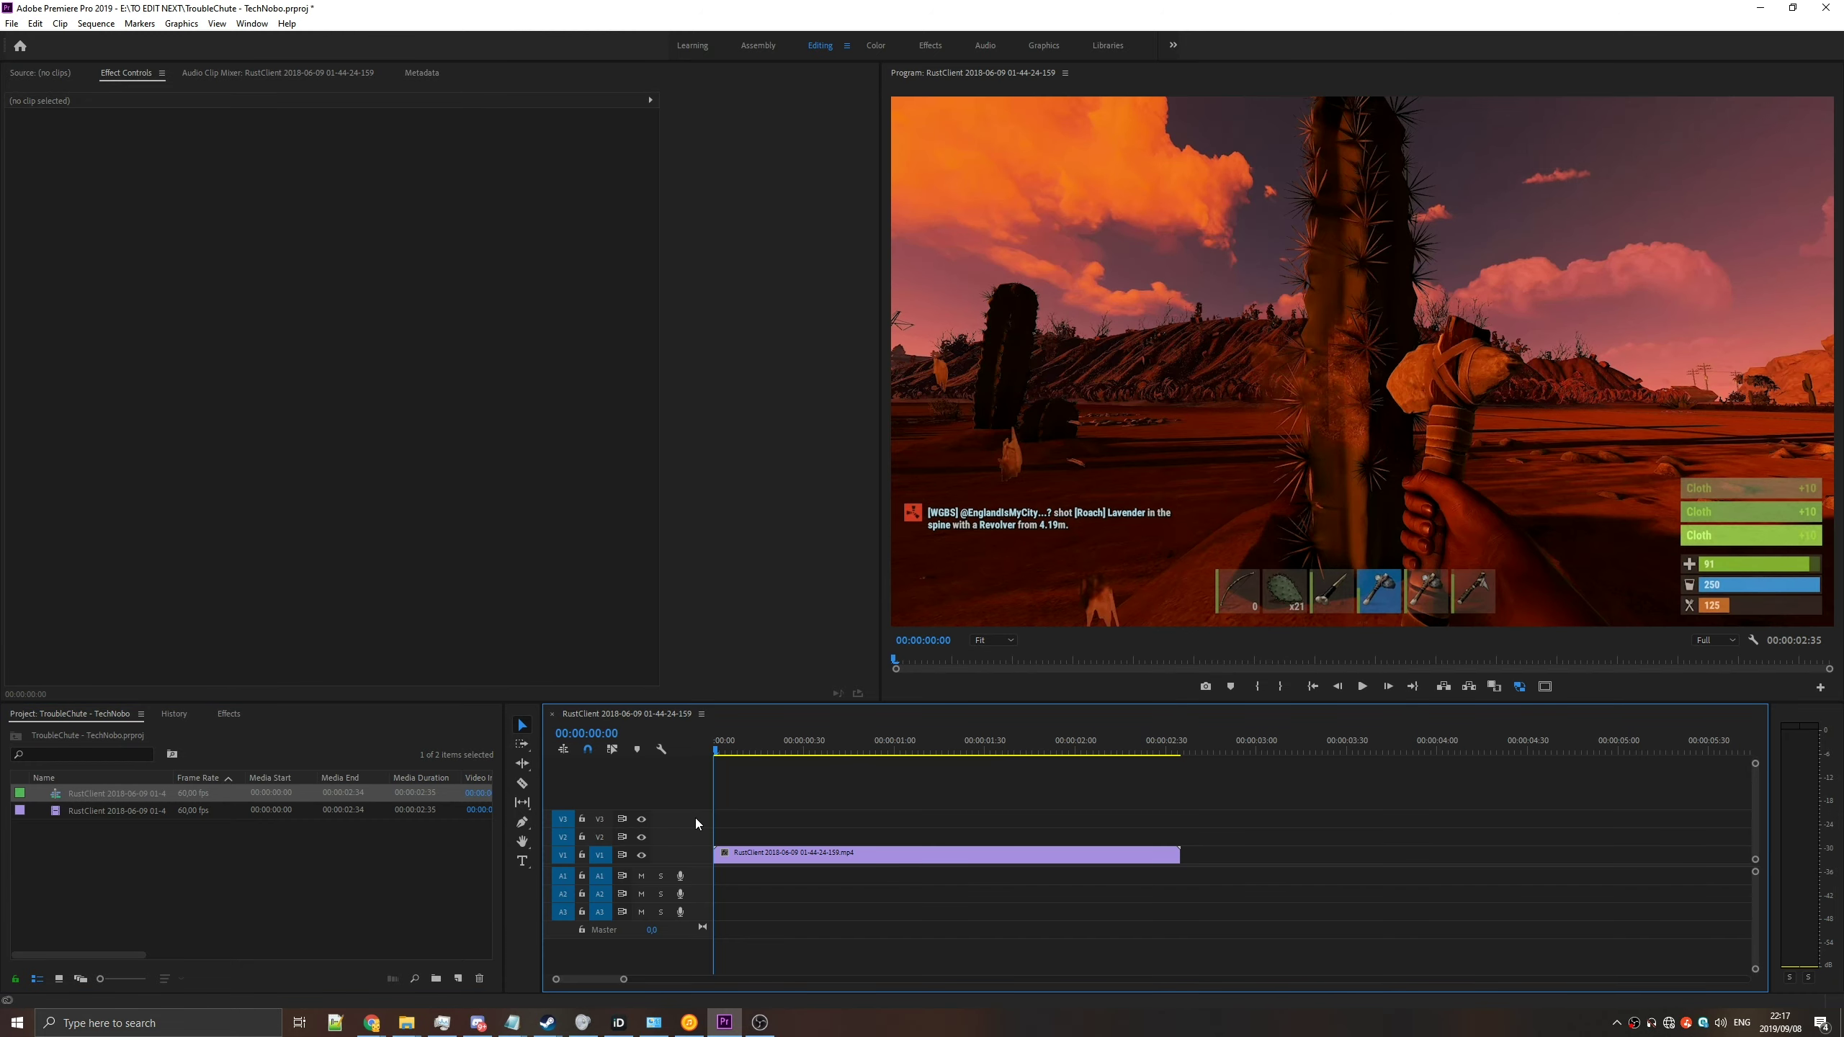
# - Create a 2560 × 1440 adjustment layer at 60 fps and place it on V2 above the clip, starting at the sequence's beginning
pyautogui.click(183, 877)
pyautogui.rightClick(215, 887)
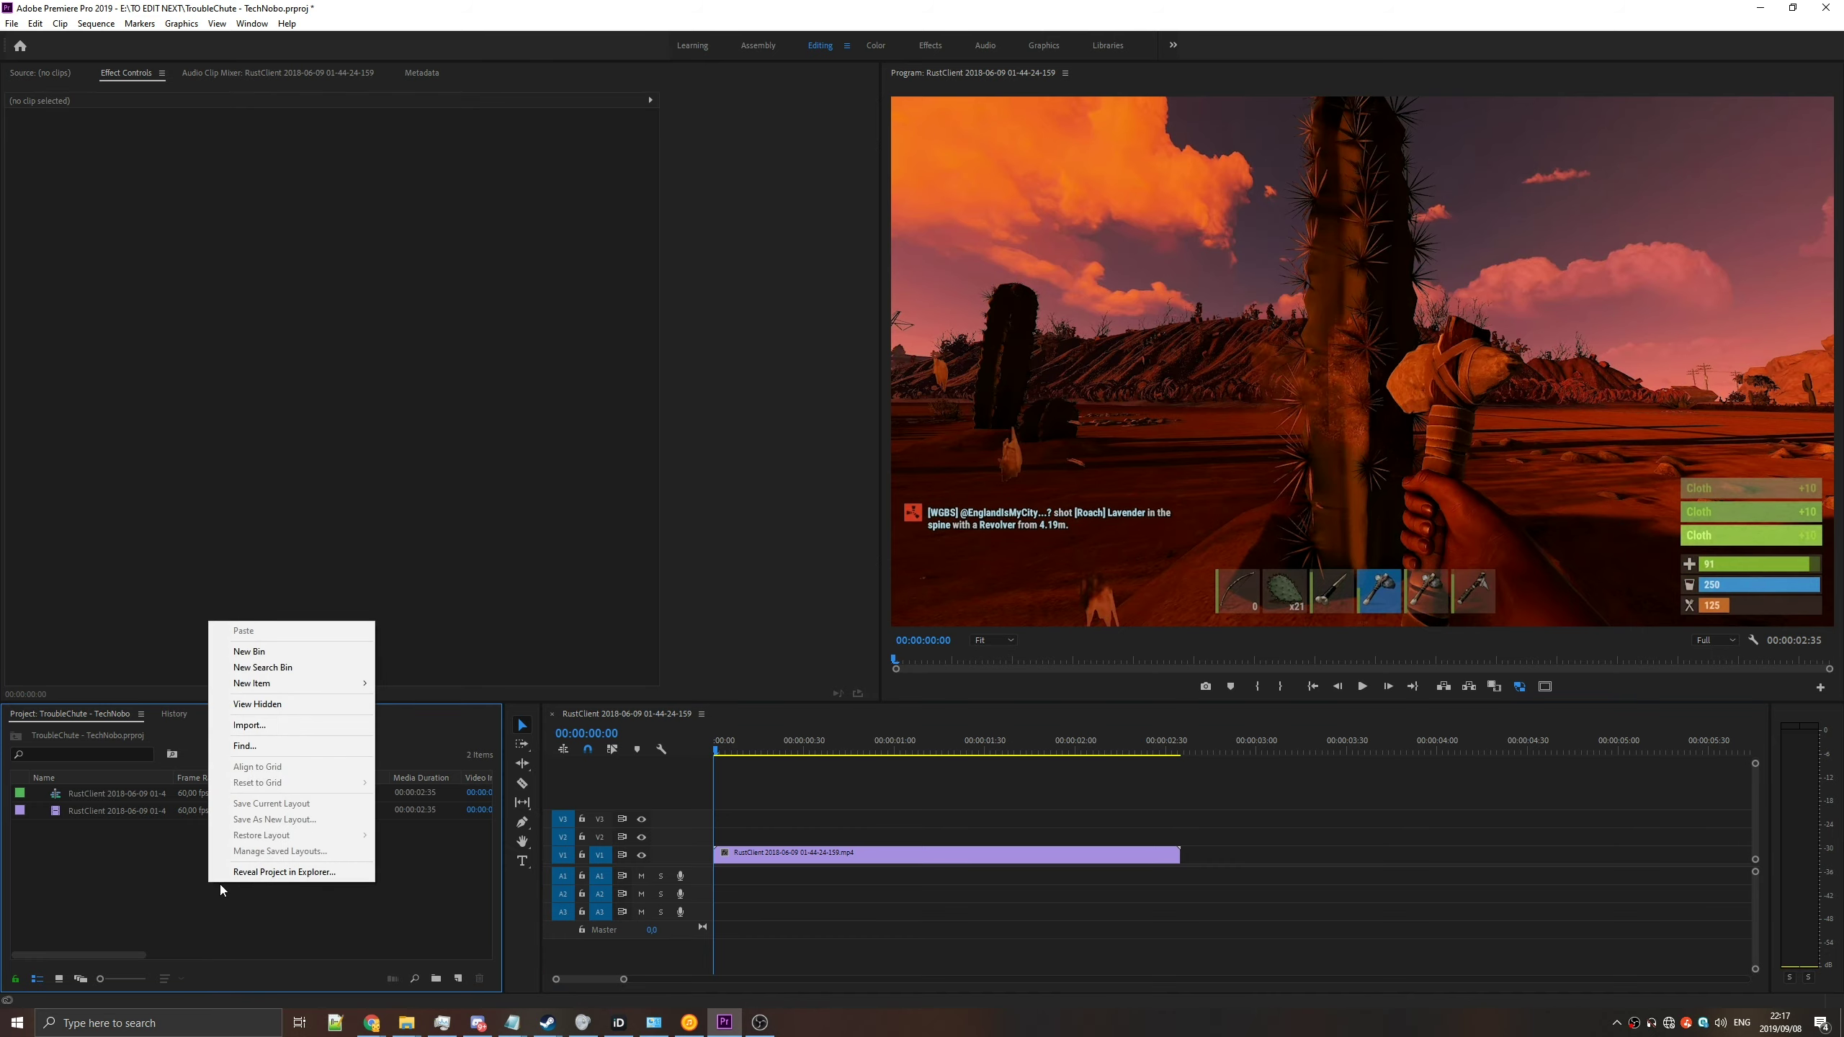
pyautogui.moveTo(304, 683)
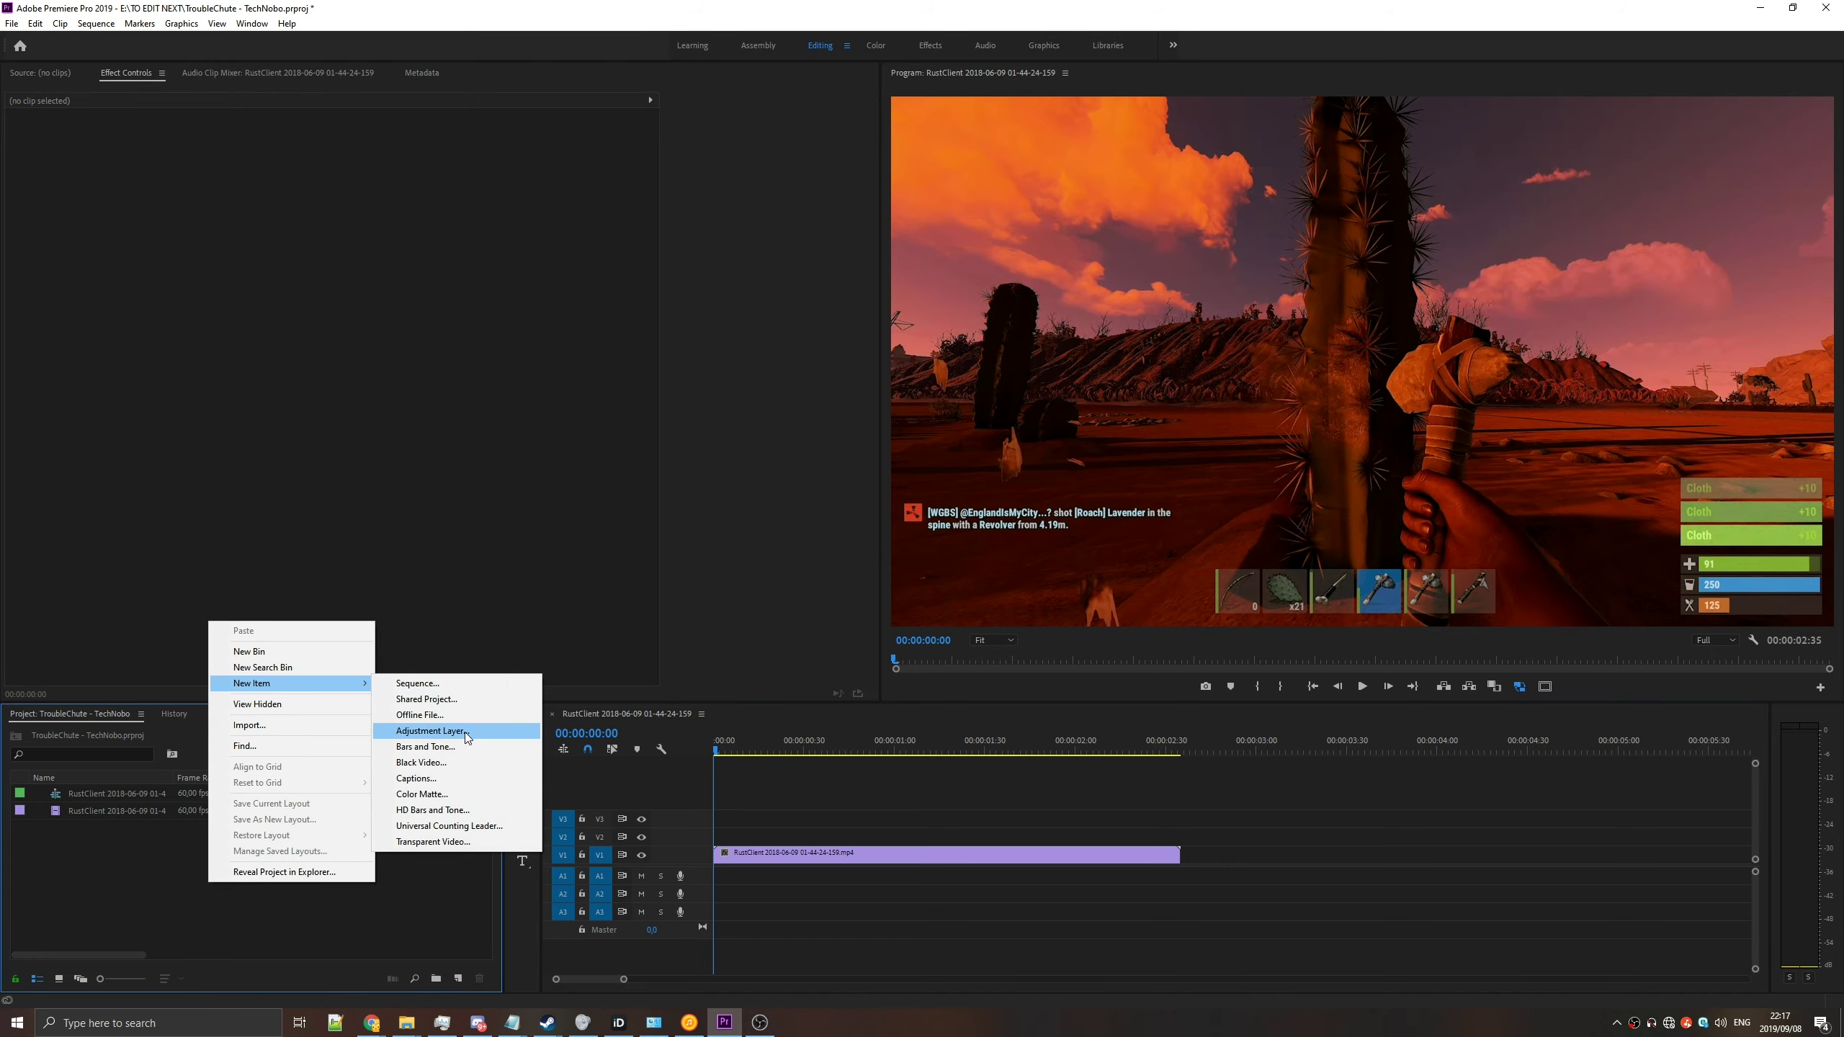
pyautogui.click(432, 730)
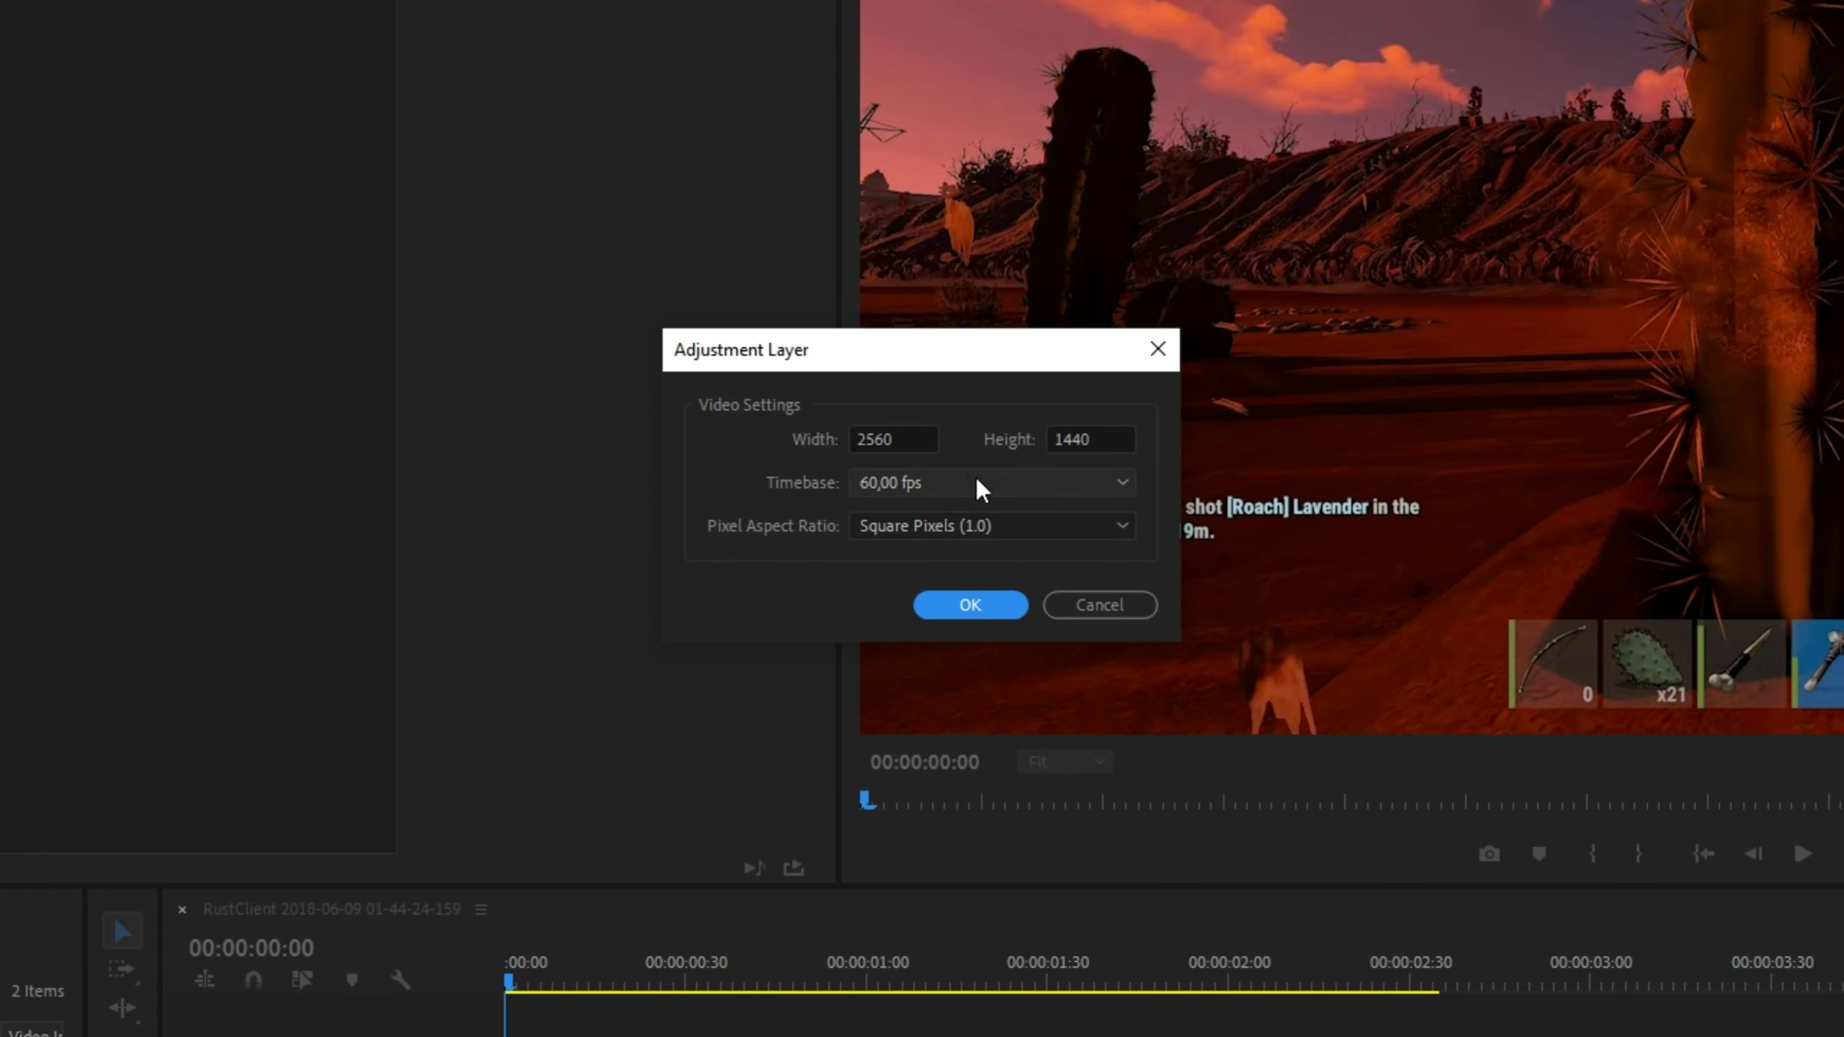
pyautogui.moveTo(1100, 440); pyautogui.dragTo(829, 511)
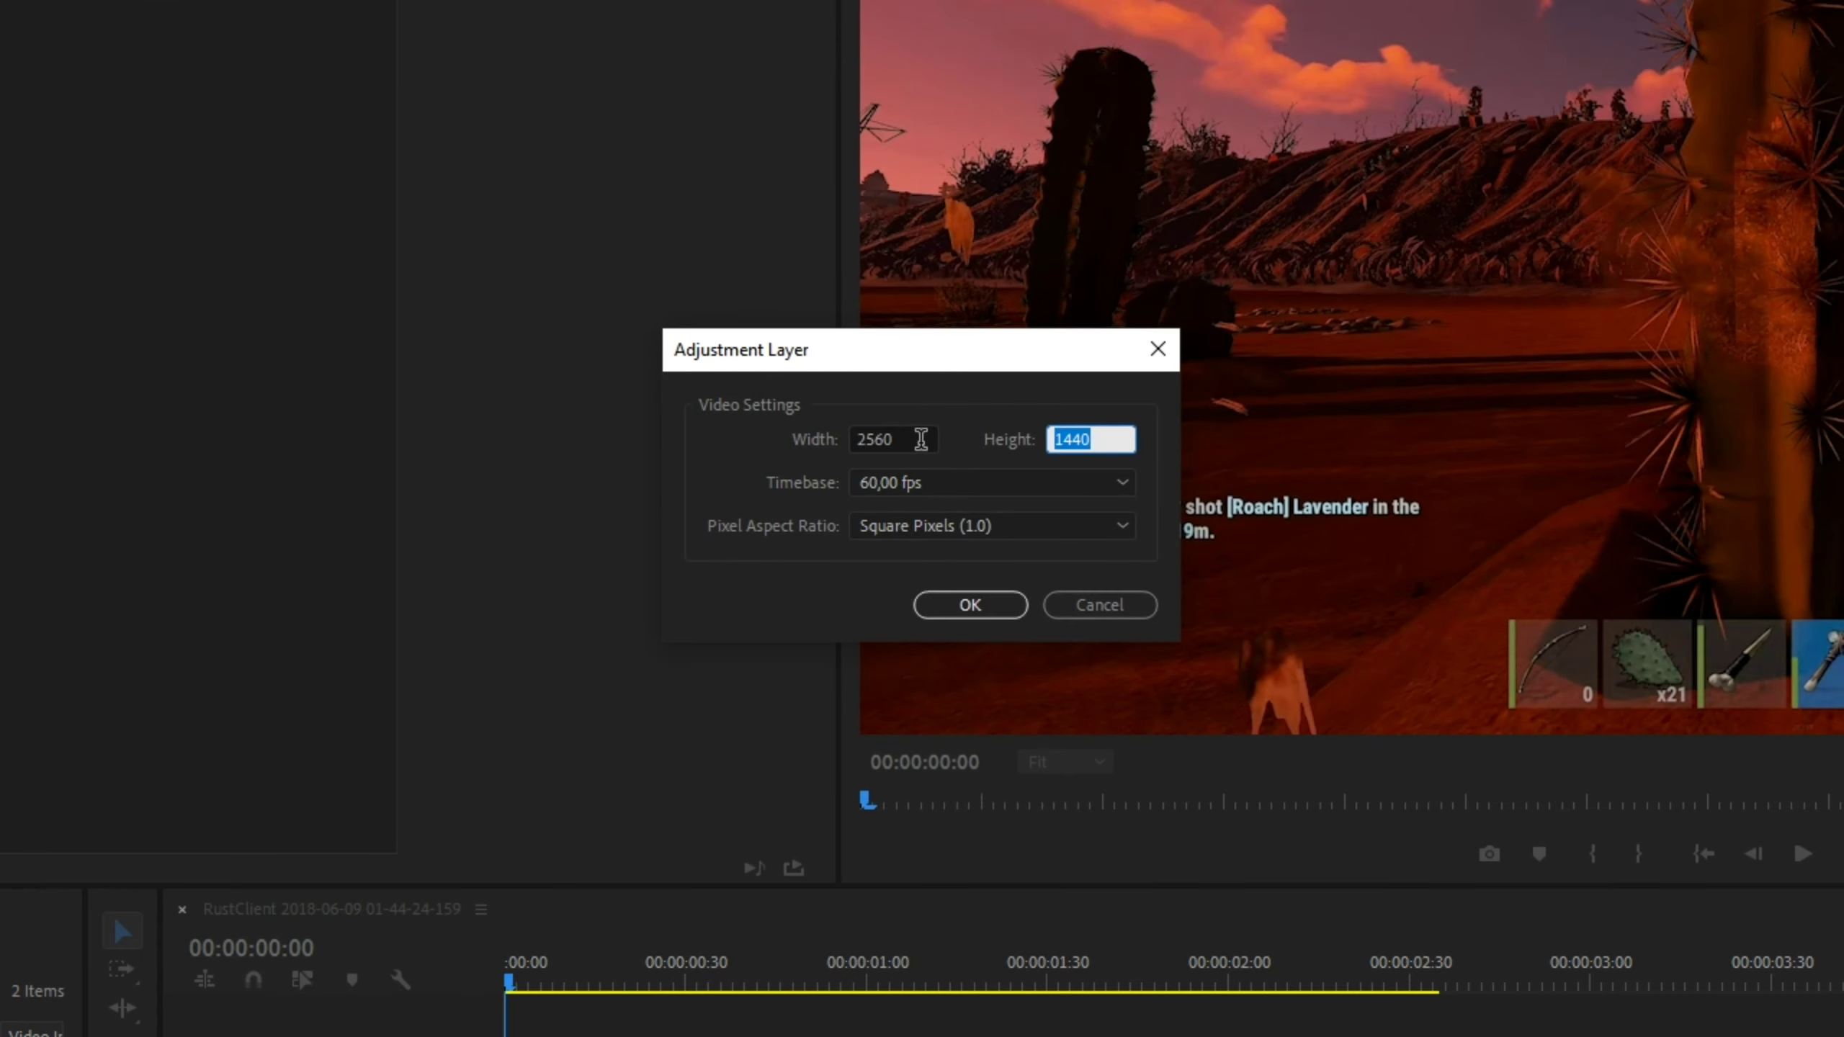
pyautogui.moveTo(920, 440); pyautogui.dragTo(823, 441)
pyautogui.moveTo(1098, 443); pyautogui.dragTo(900, 430)
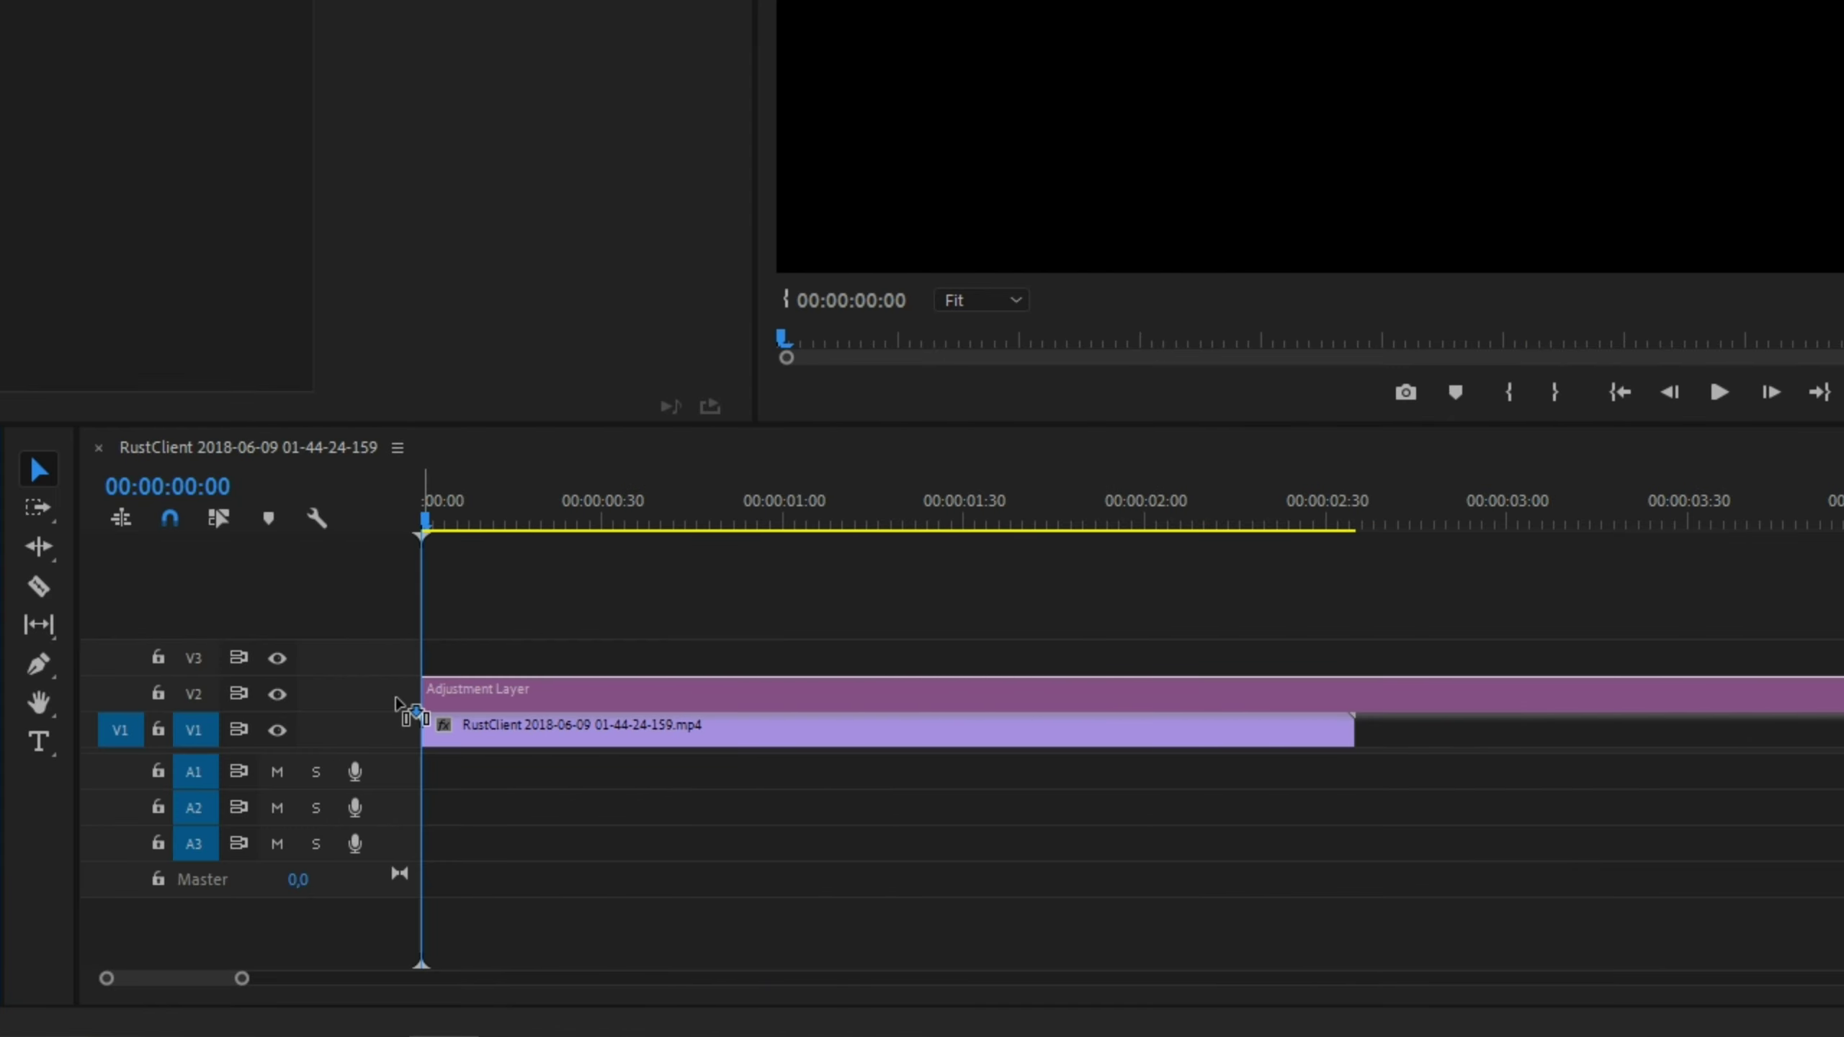
pyautogui.moveTo(396, 697); pyautogui.dragTo(397, 699)
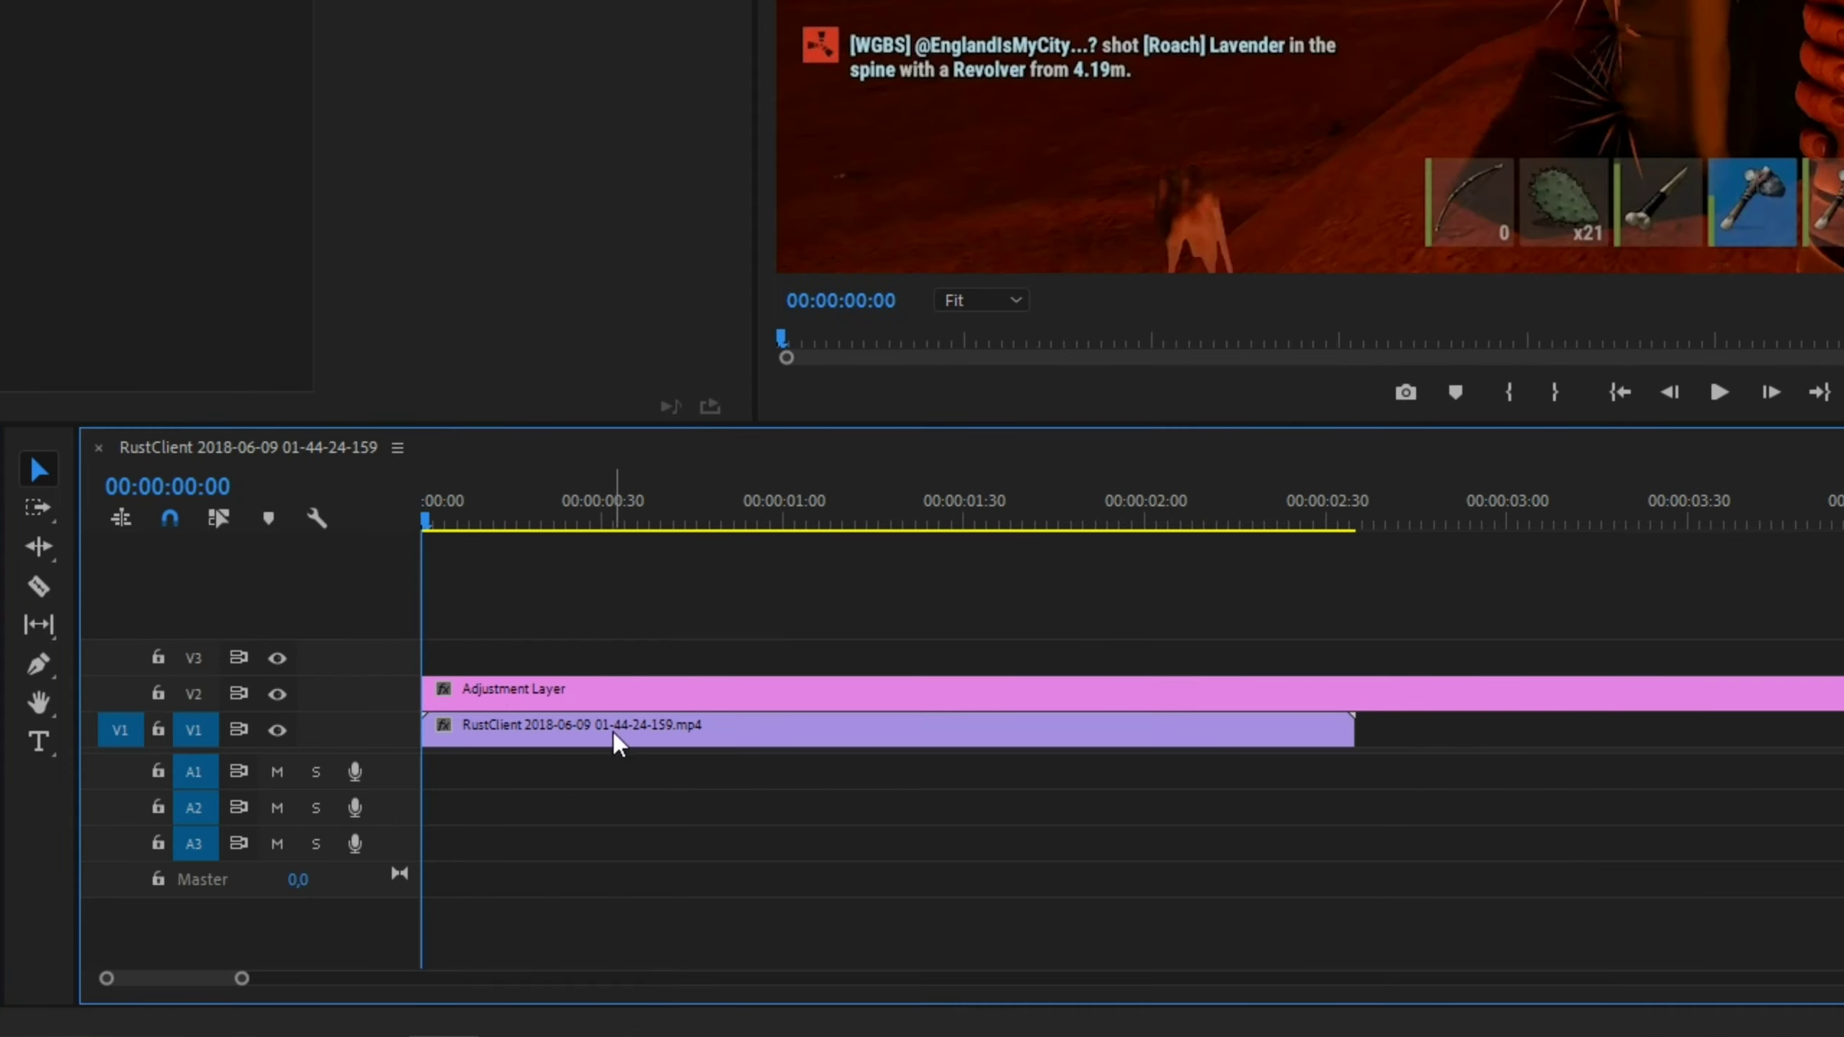
# - Find the Gaussian Blur video effect and apply it to the adjustment layer on V2
pyautogui.click(446, 450)
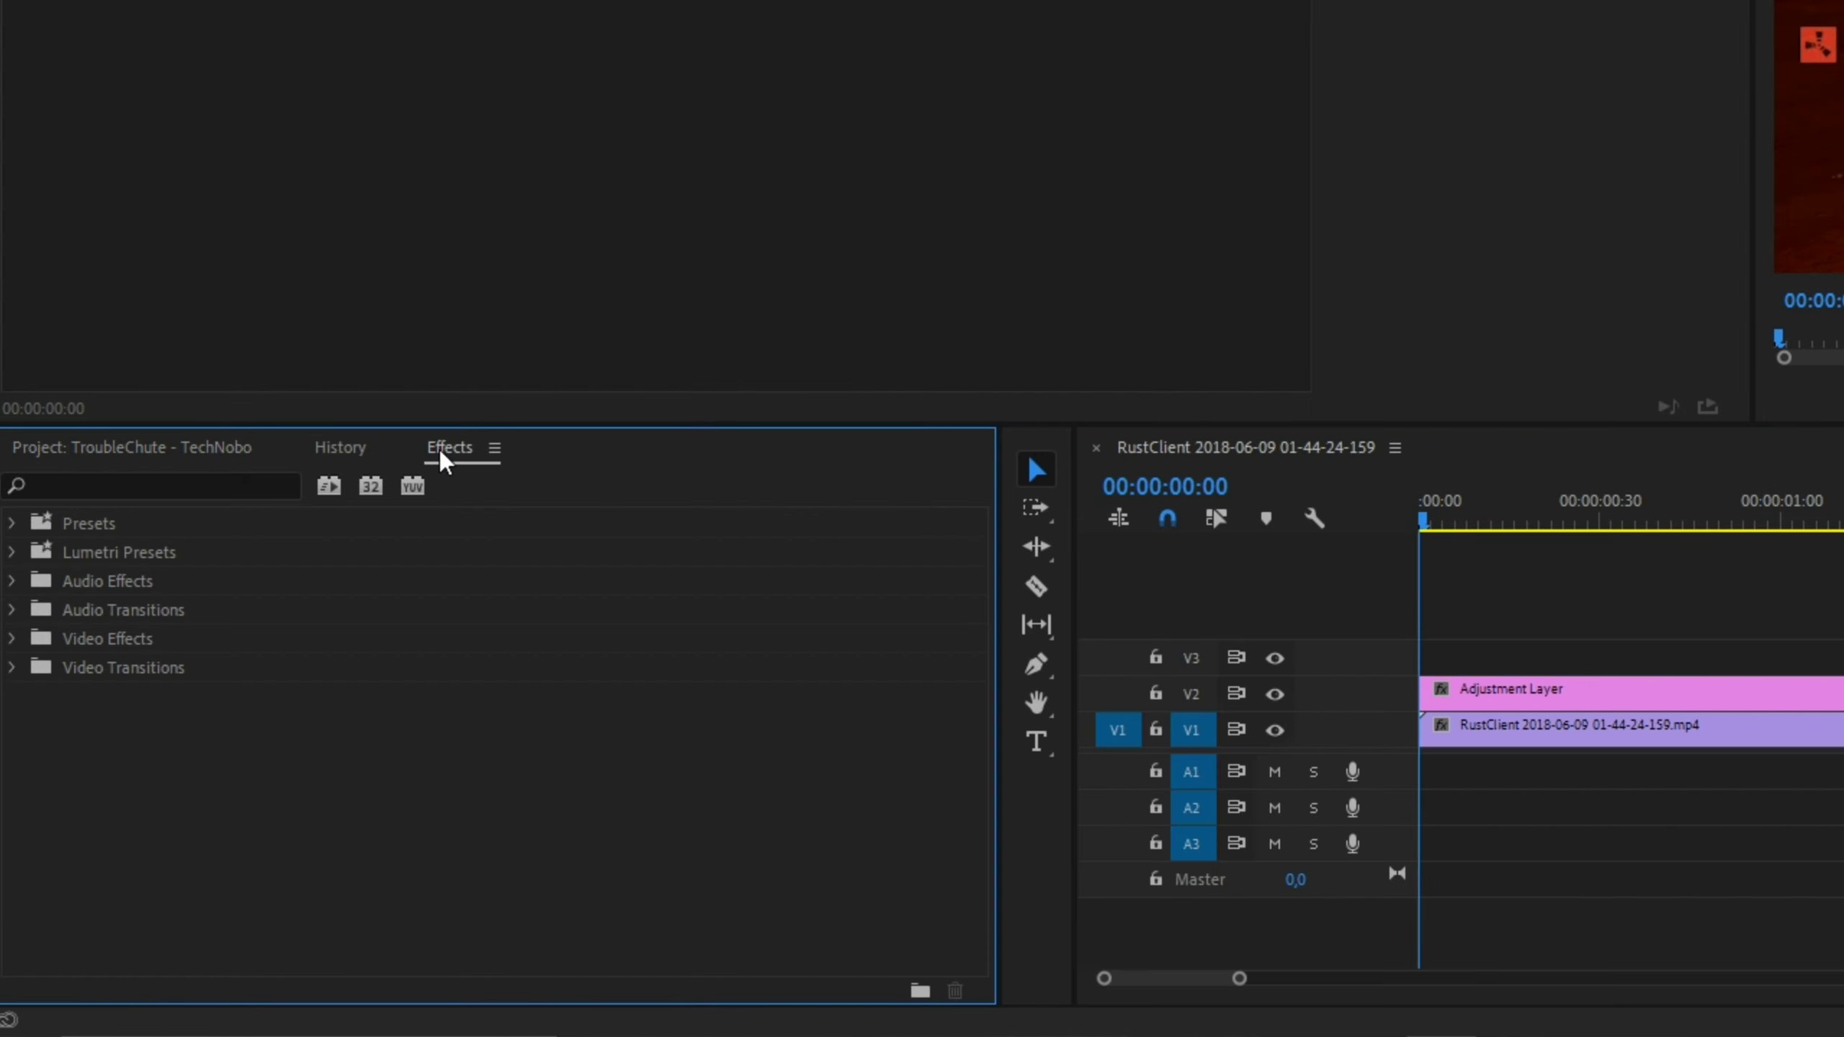
pyautogui.click(143, 486)
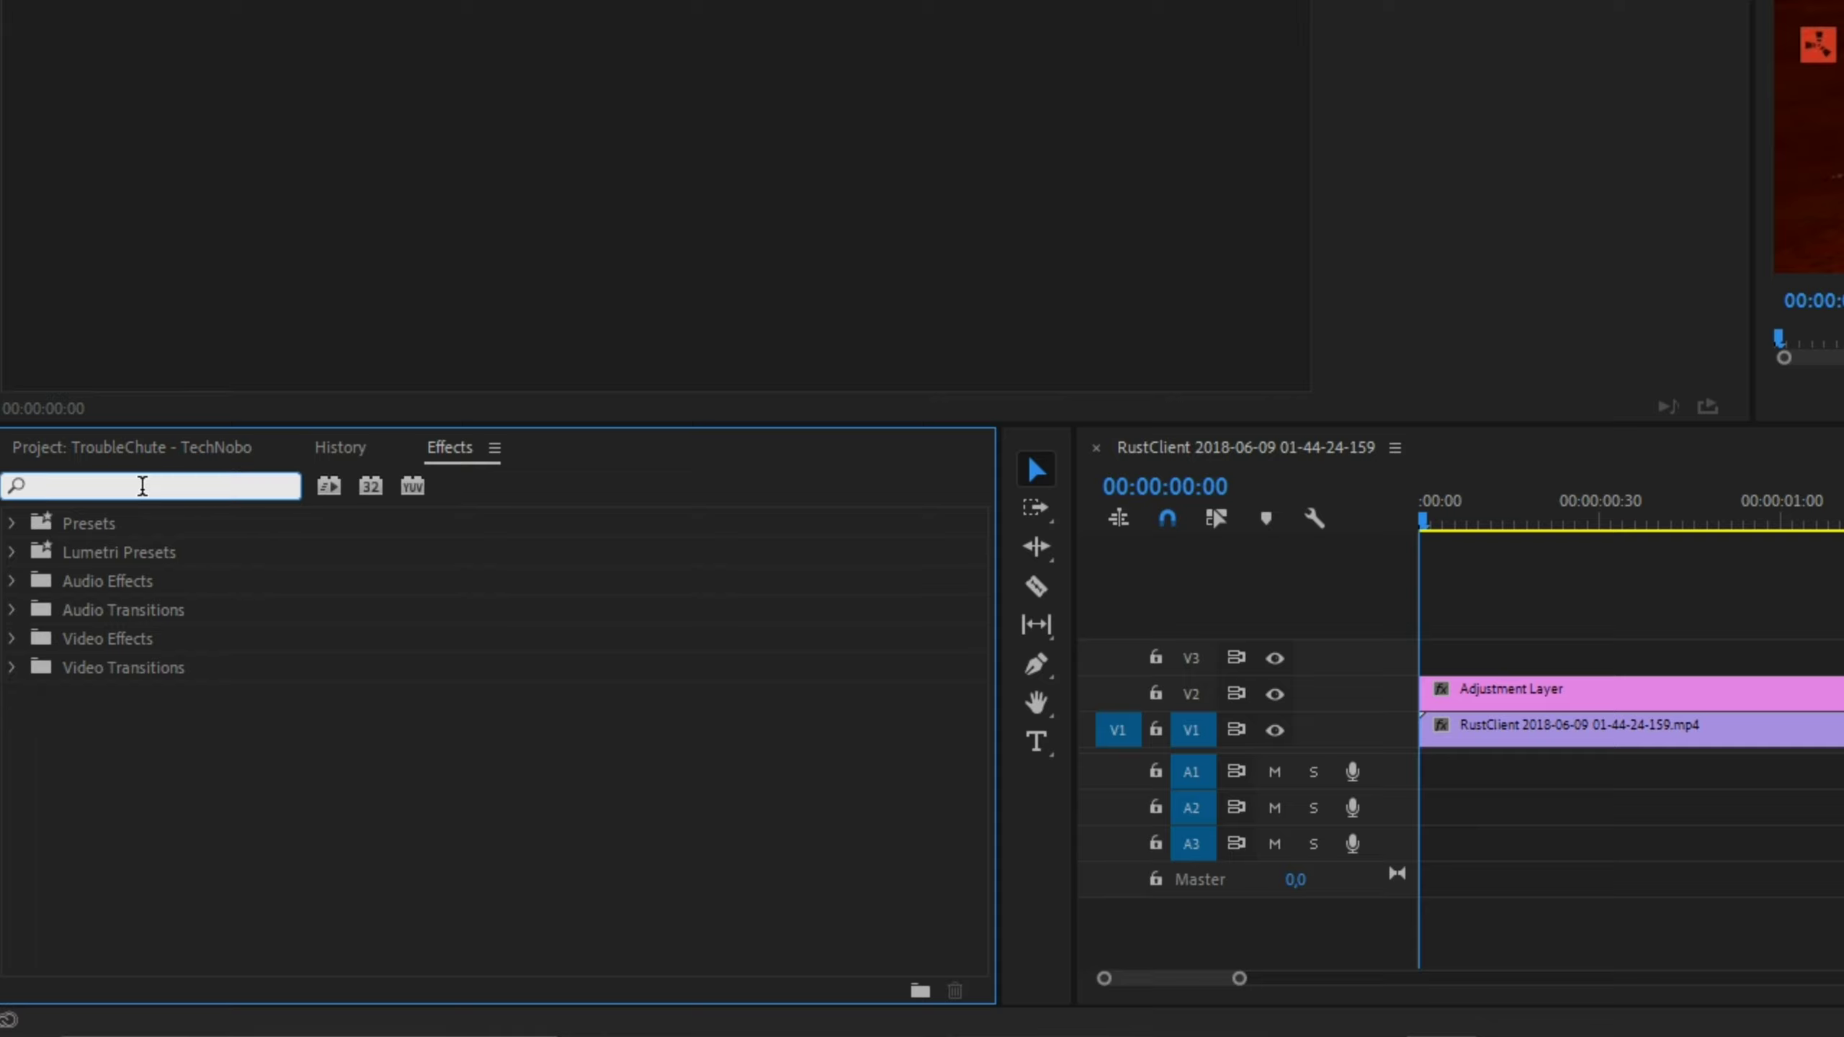
pyautogui.write('gauss')
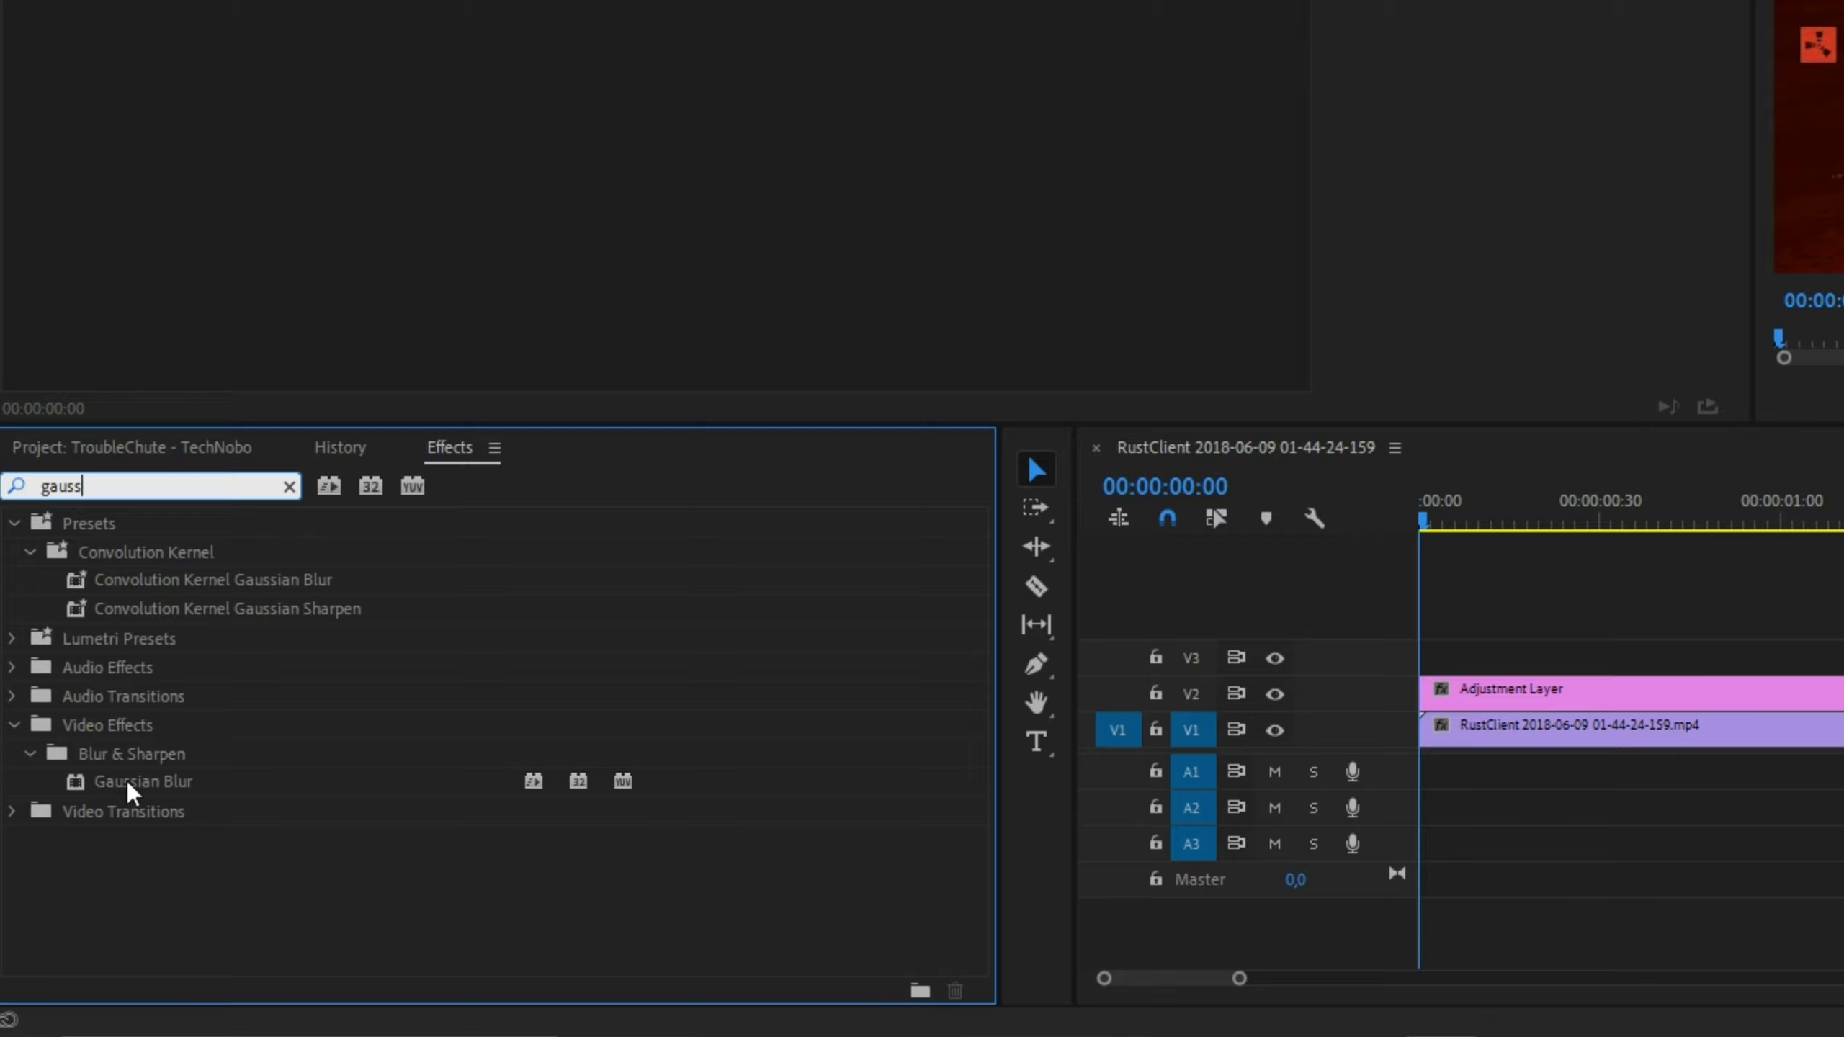
pyautogui.moveTo(129, 784); pyautogui.dragTo(1630, 690)
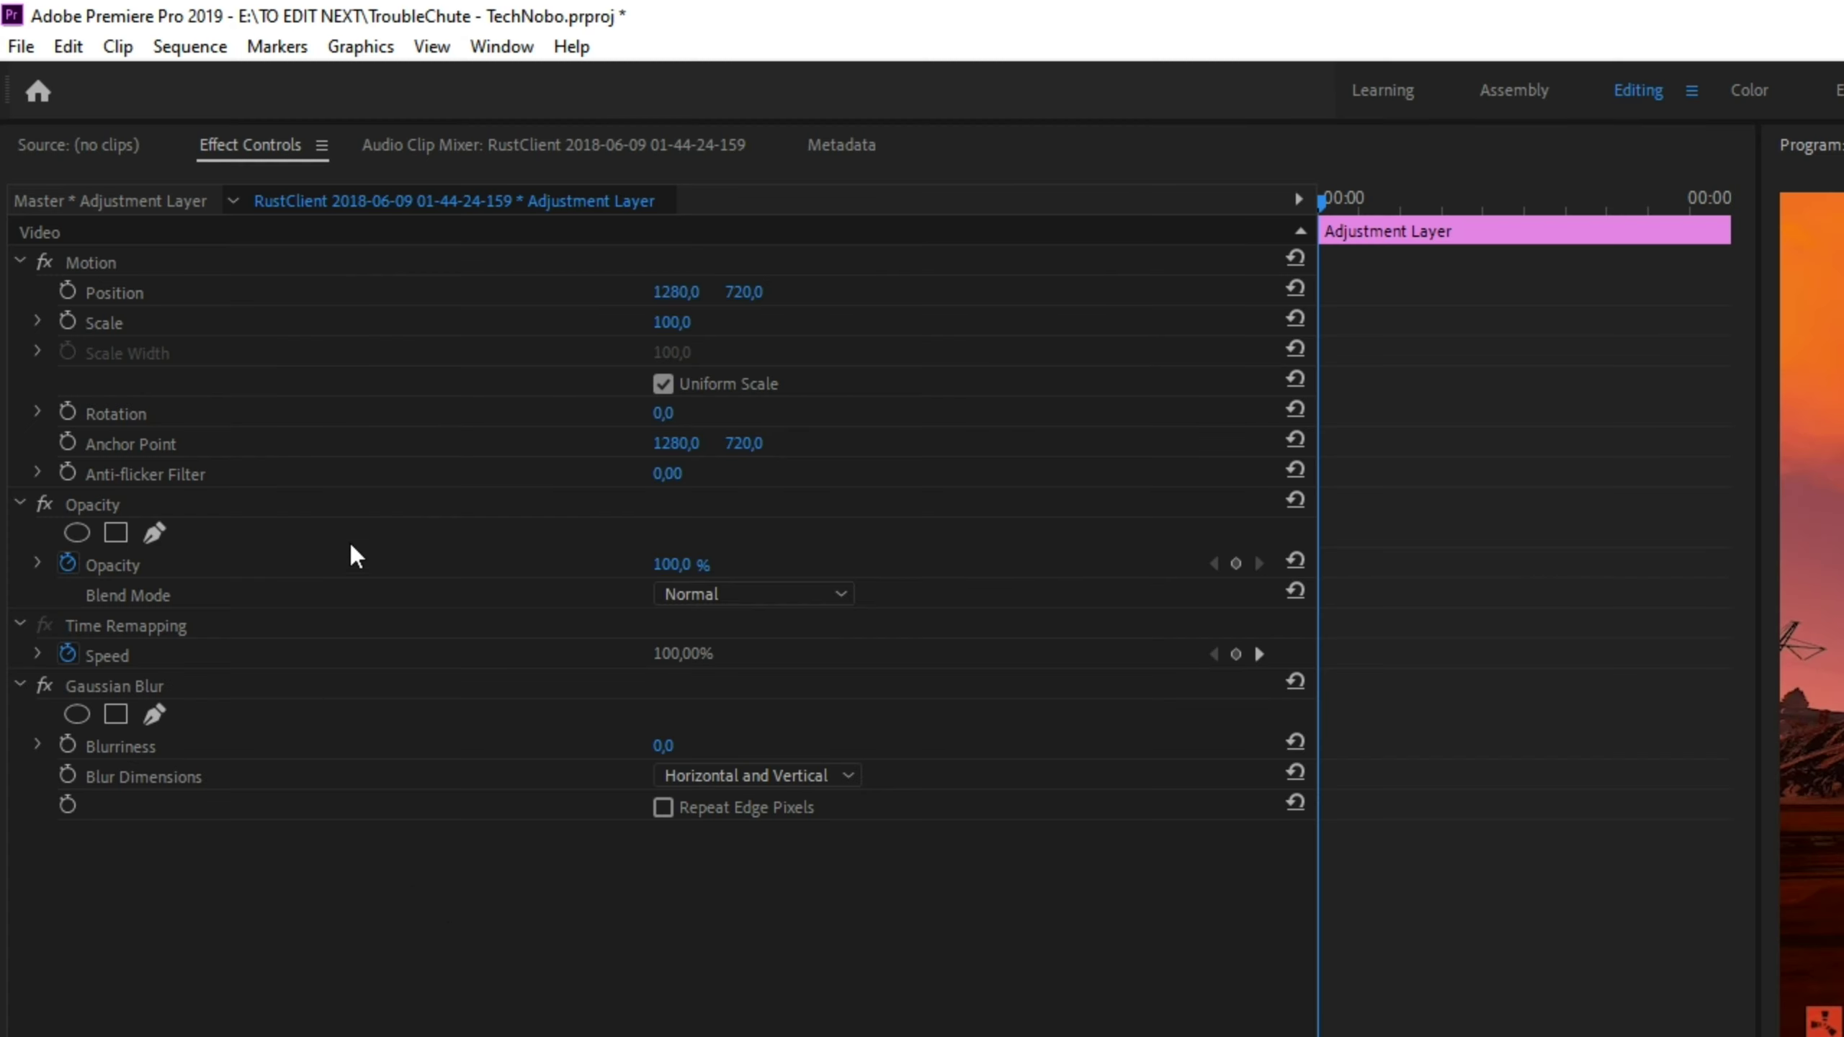
# - Add a rectangular mask to the Gaussian Blur and fit it tightly around the two-line kill message in the picture
pyautogui.click(144, 681)
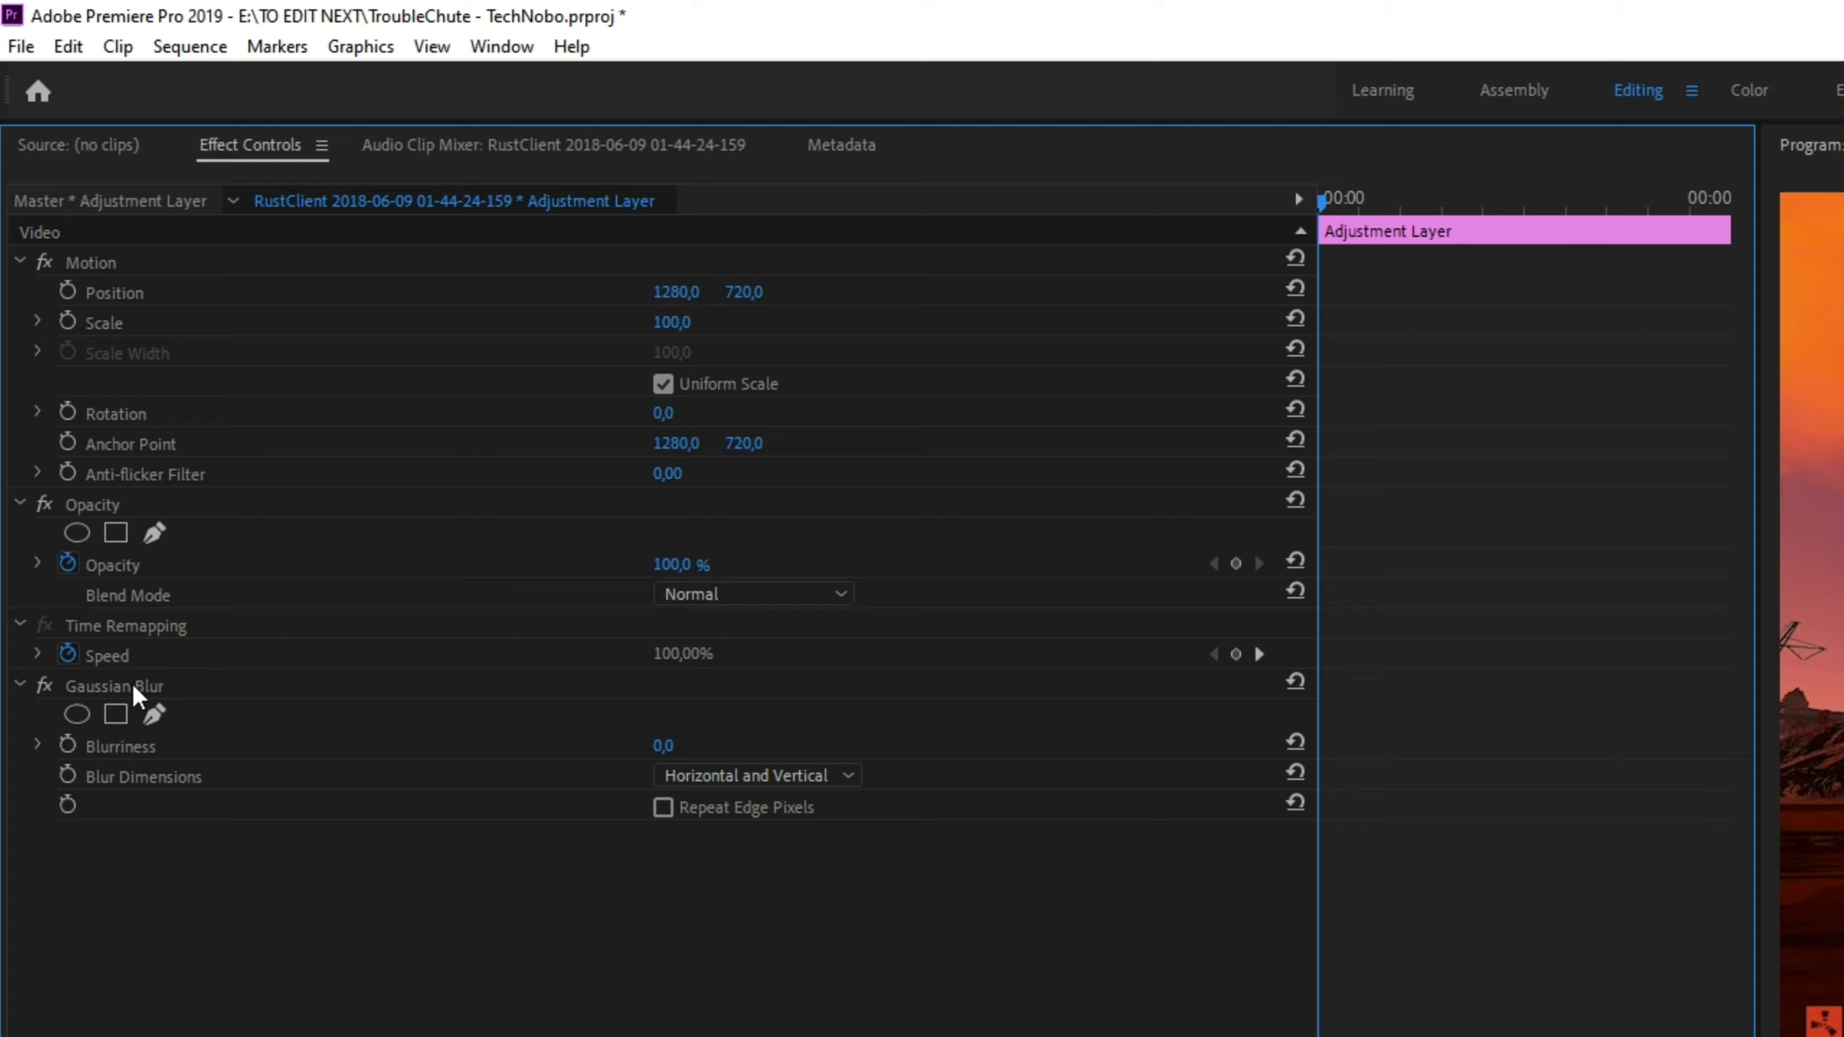
pyautogui.click(134, 685)
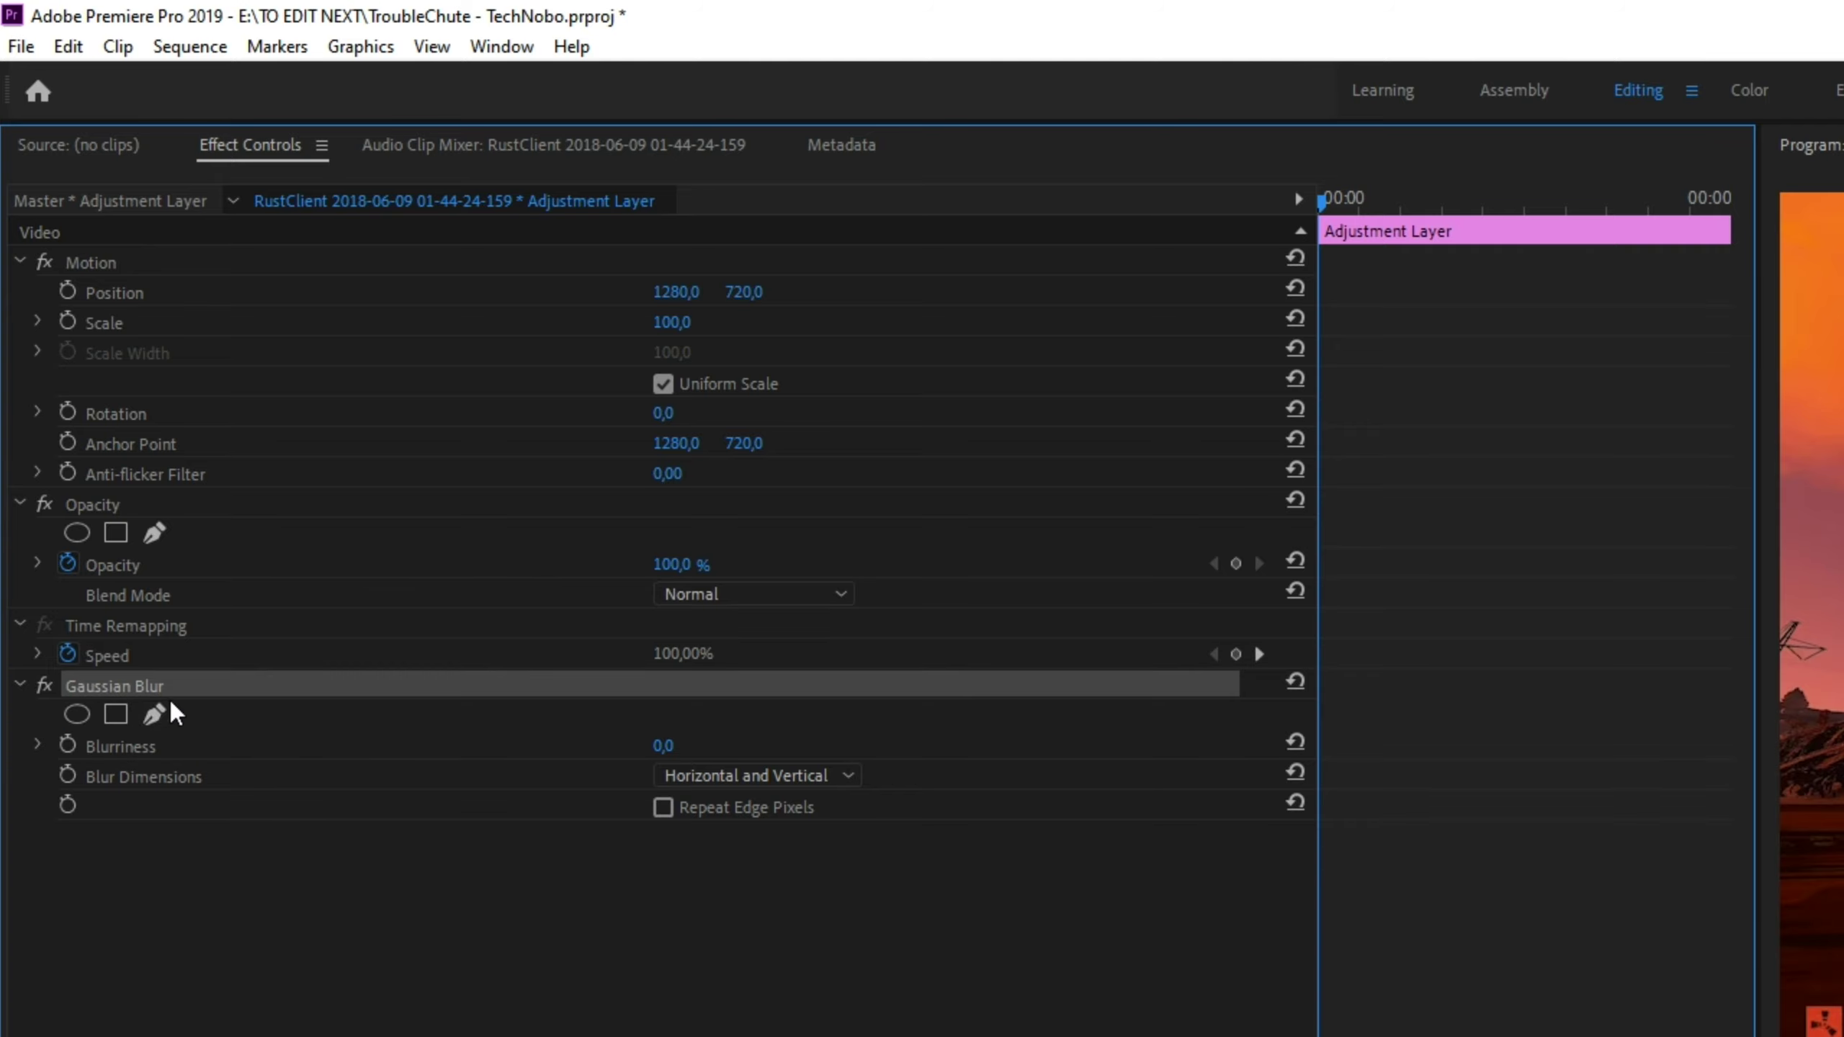
pyautogui.click(118, 719)
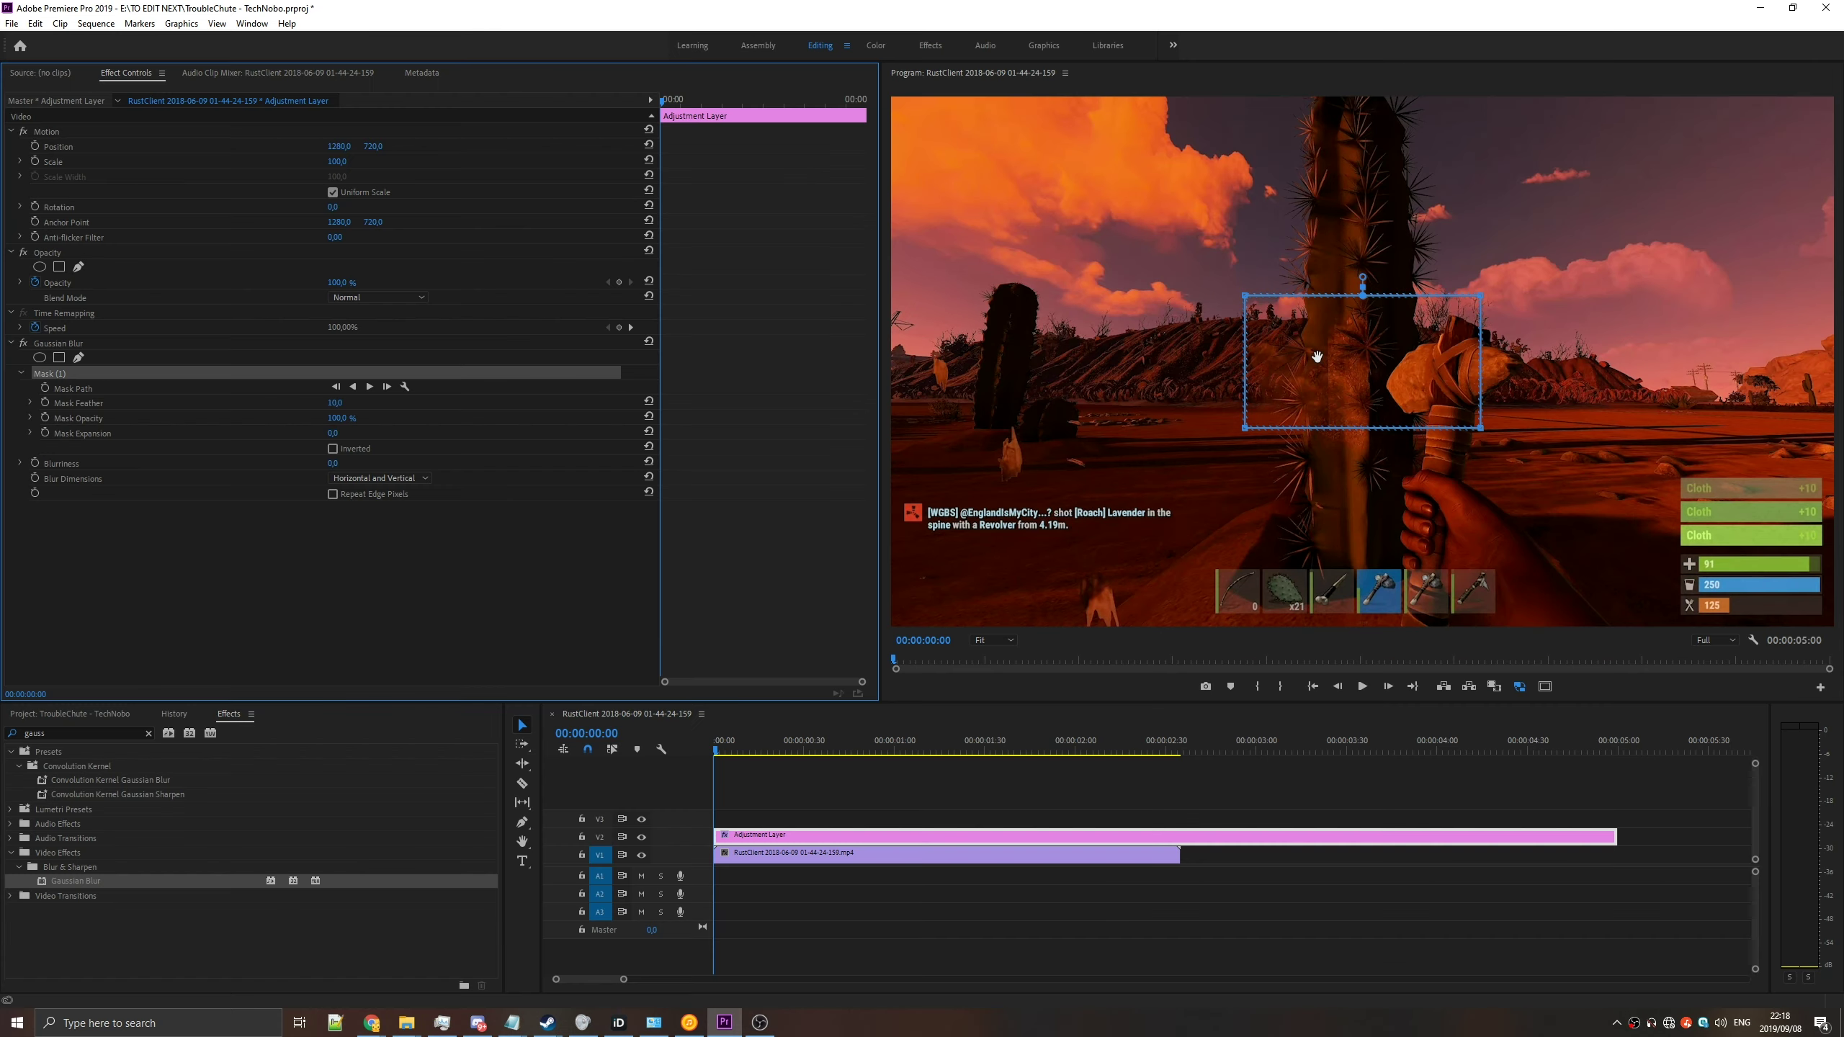
pyautogui.moveTo(1317, 356); pyautogui.dragTo(1308, 362)
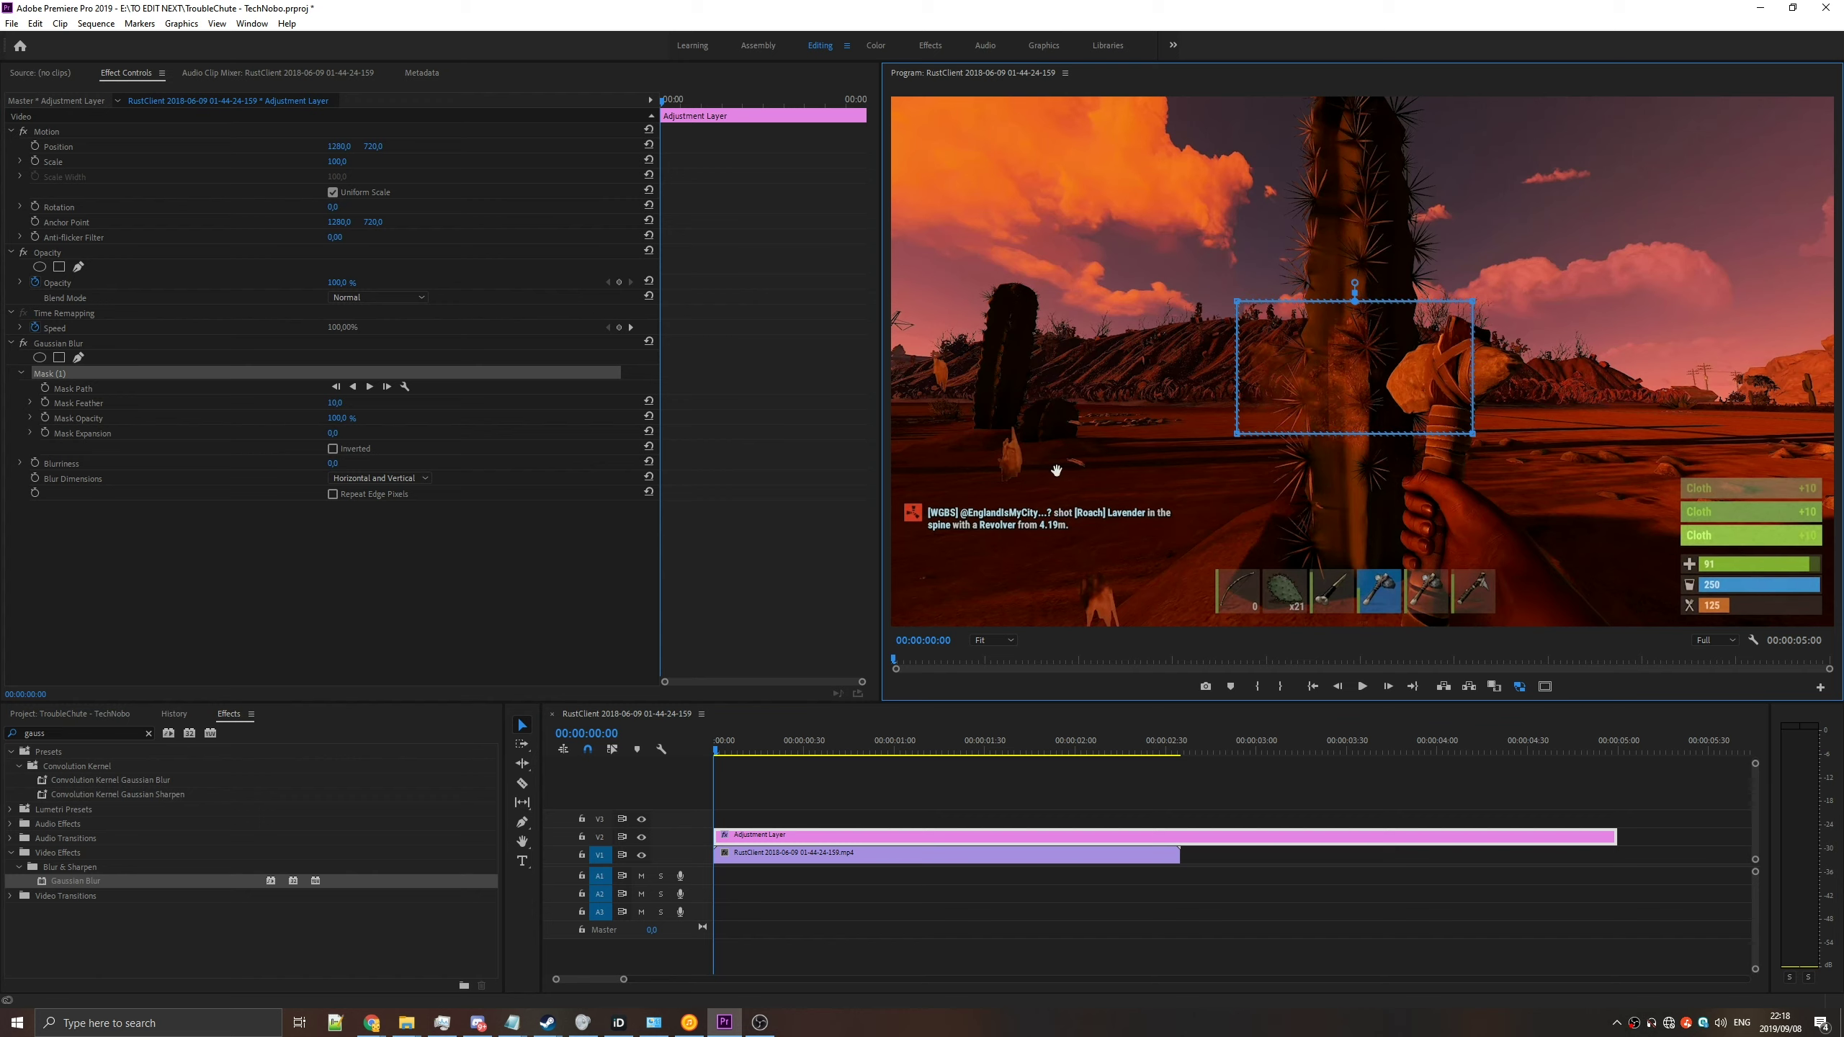
pyautogui.moveTo(1056, 470); pyautogui.dragTo(968, 515)
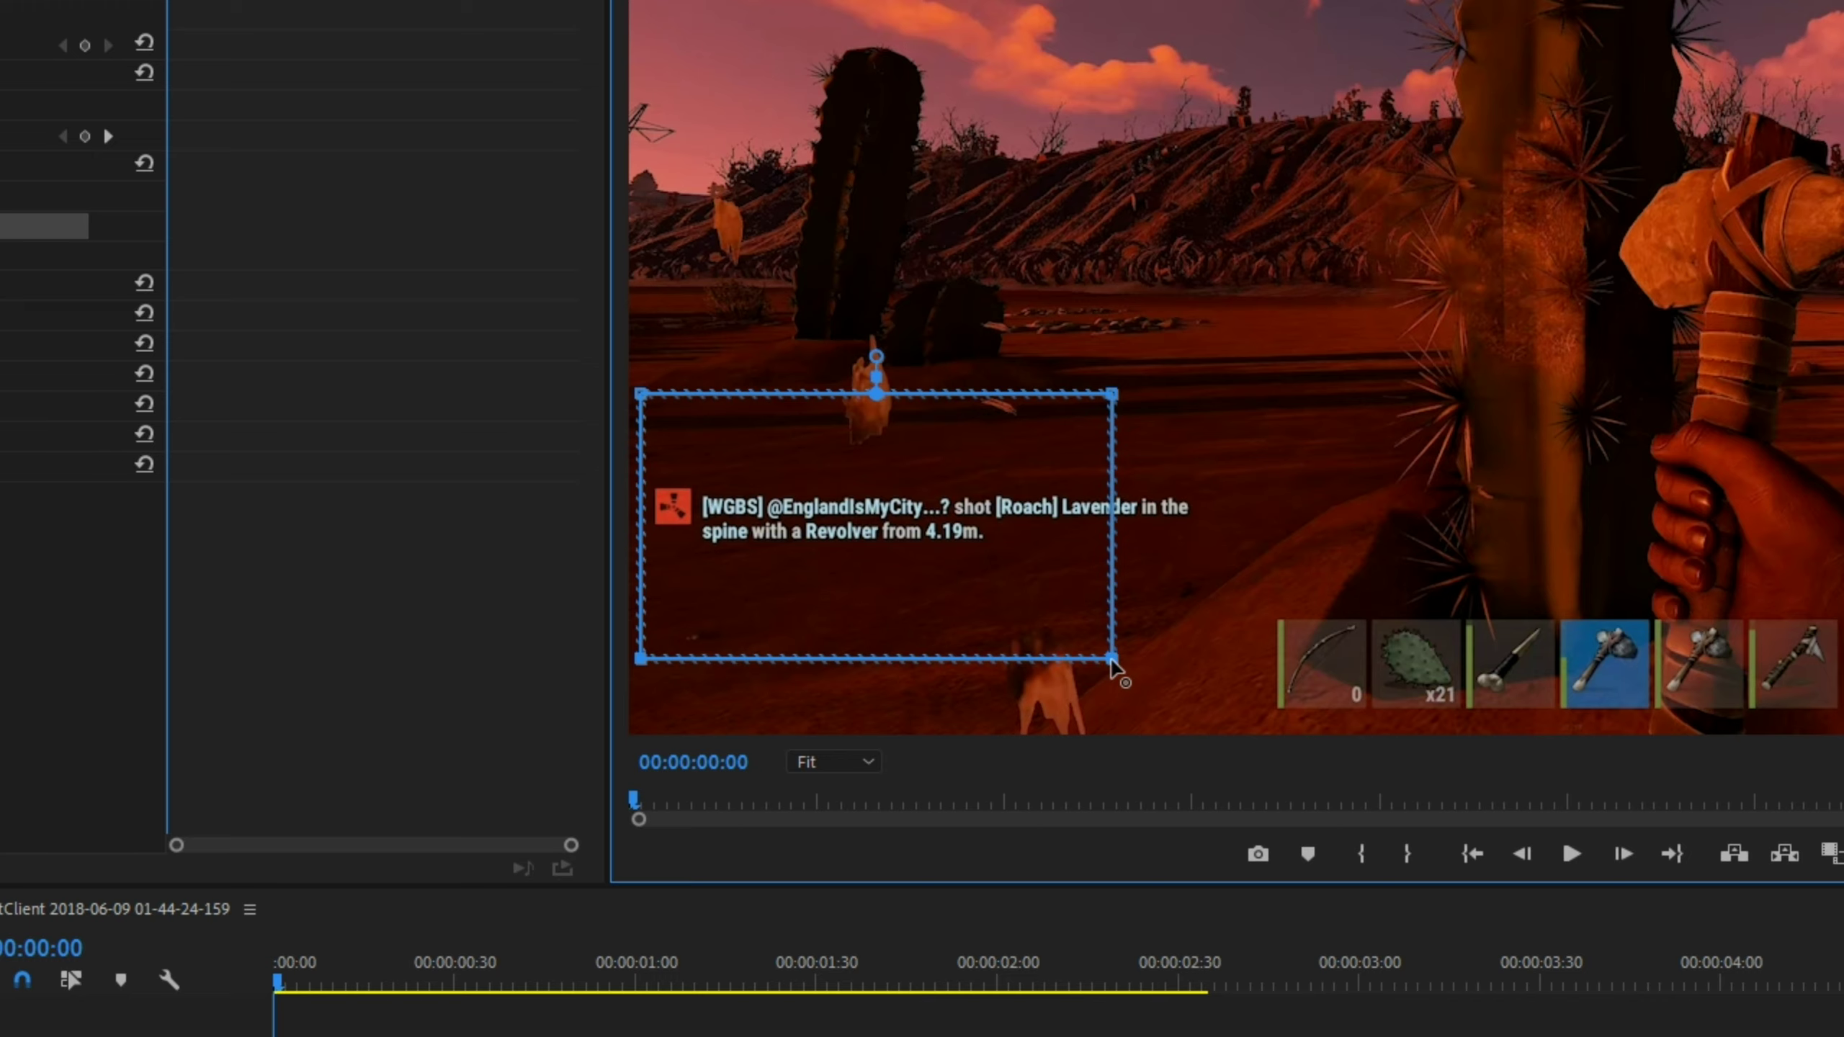
pyautogui.moveTo(1111, 659); pyautogui.dragTo(1109, 569)
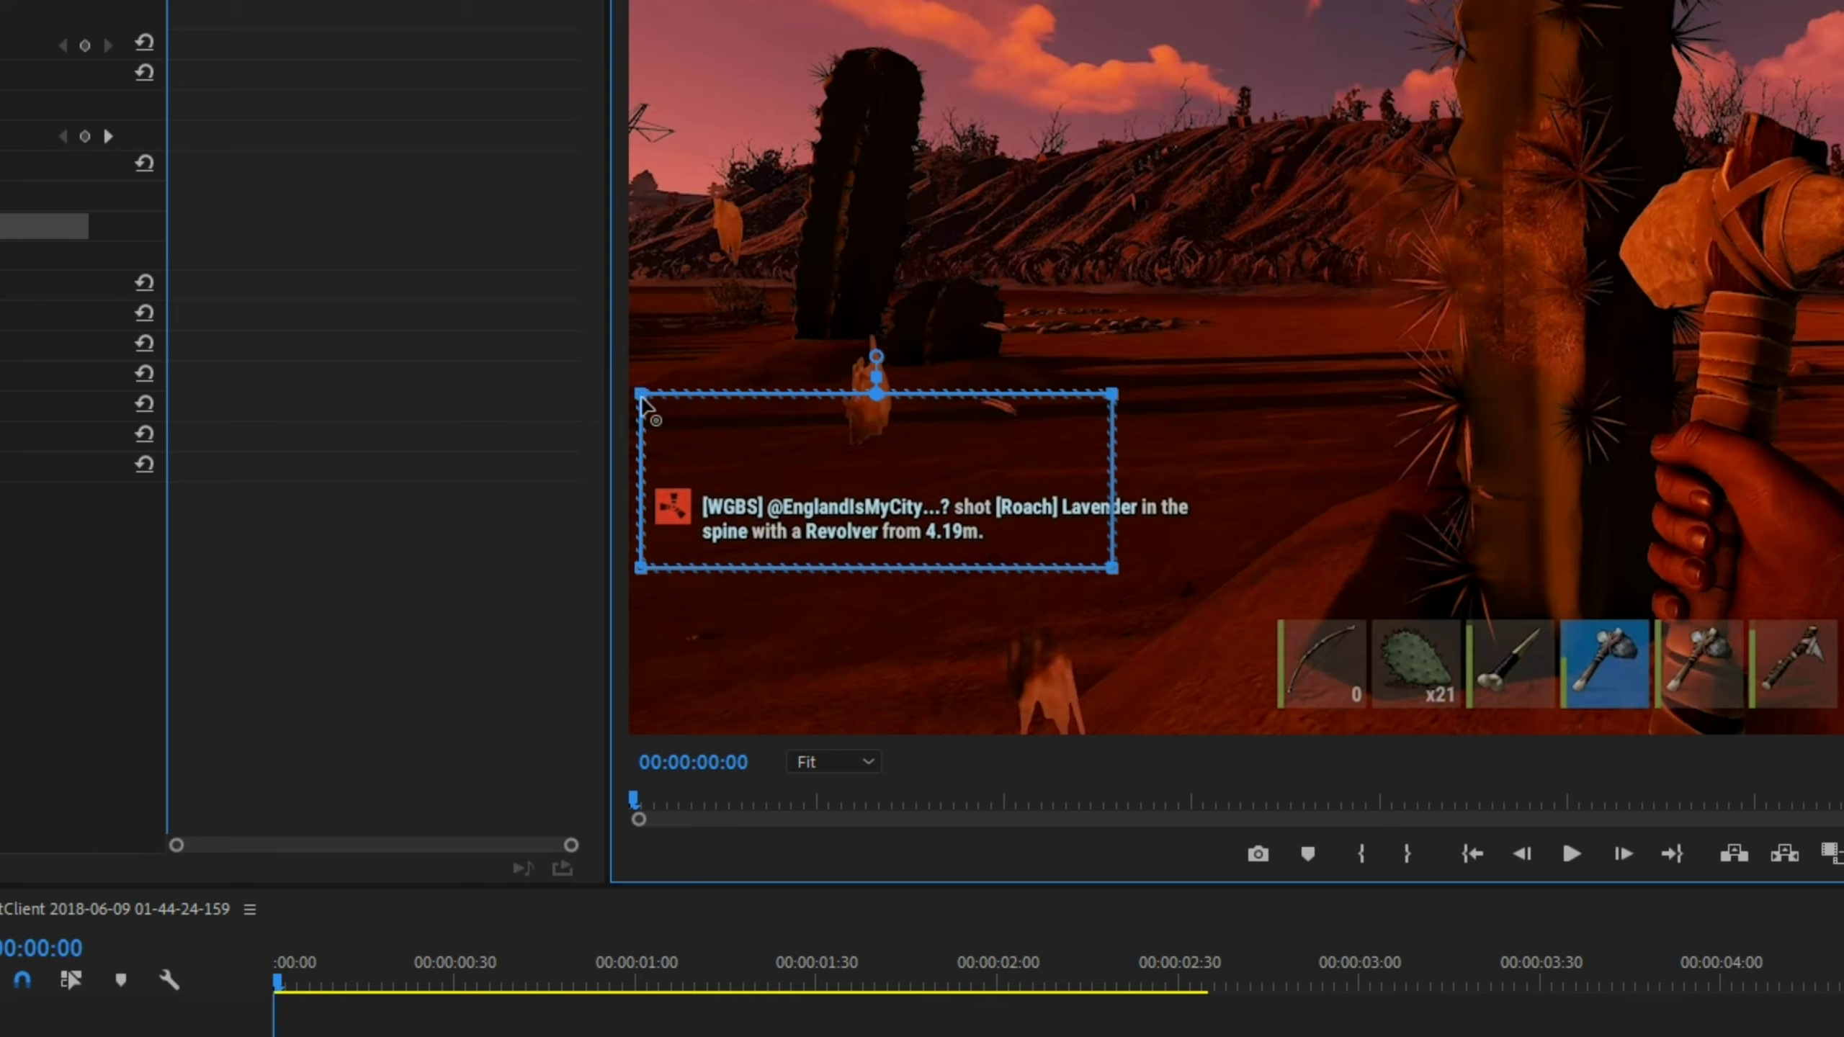
pyautogui.moveTo(641, 402); pyautogui.dragTo(642, 481)
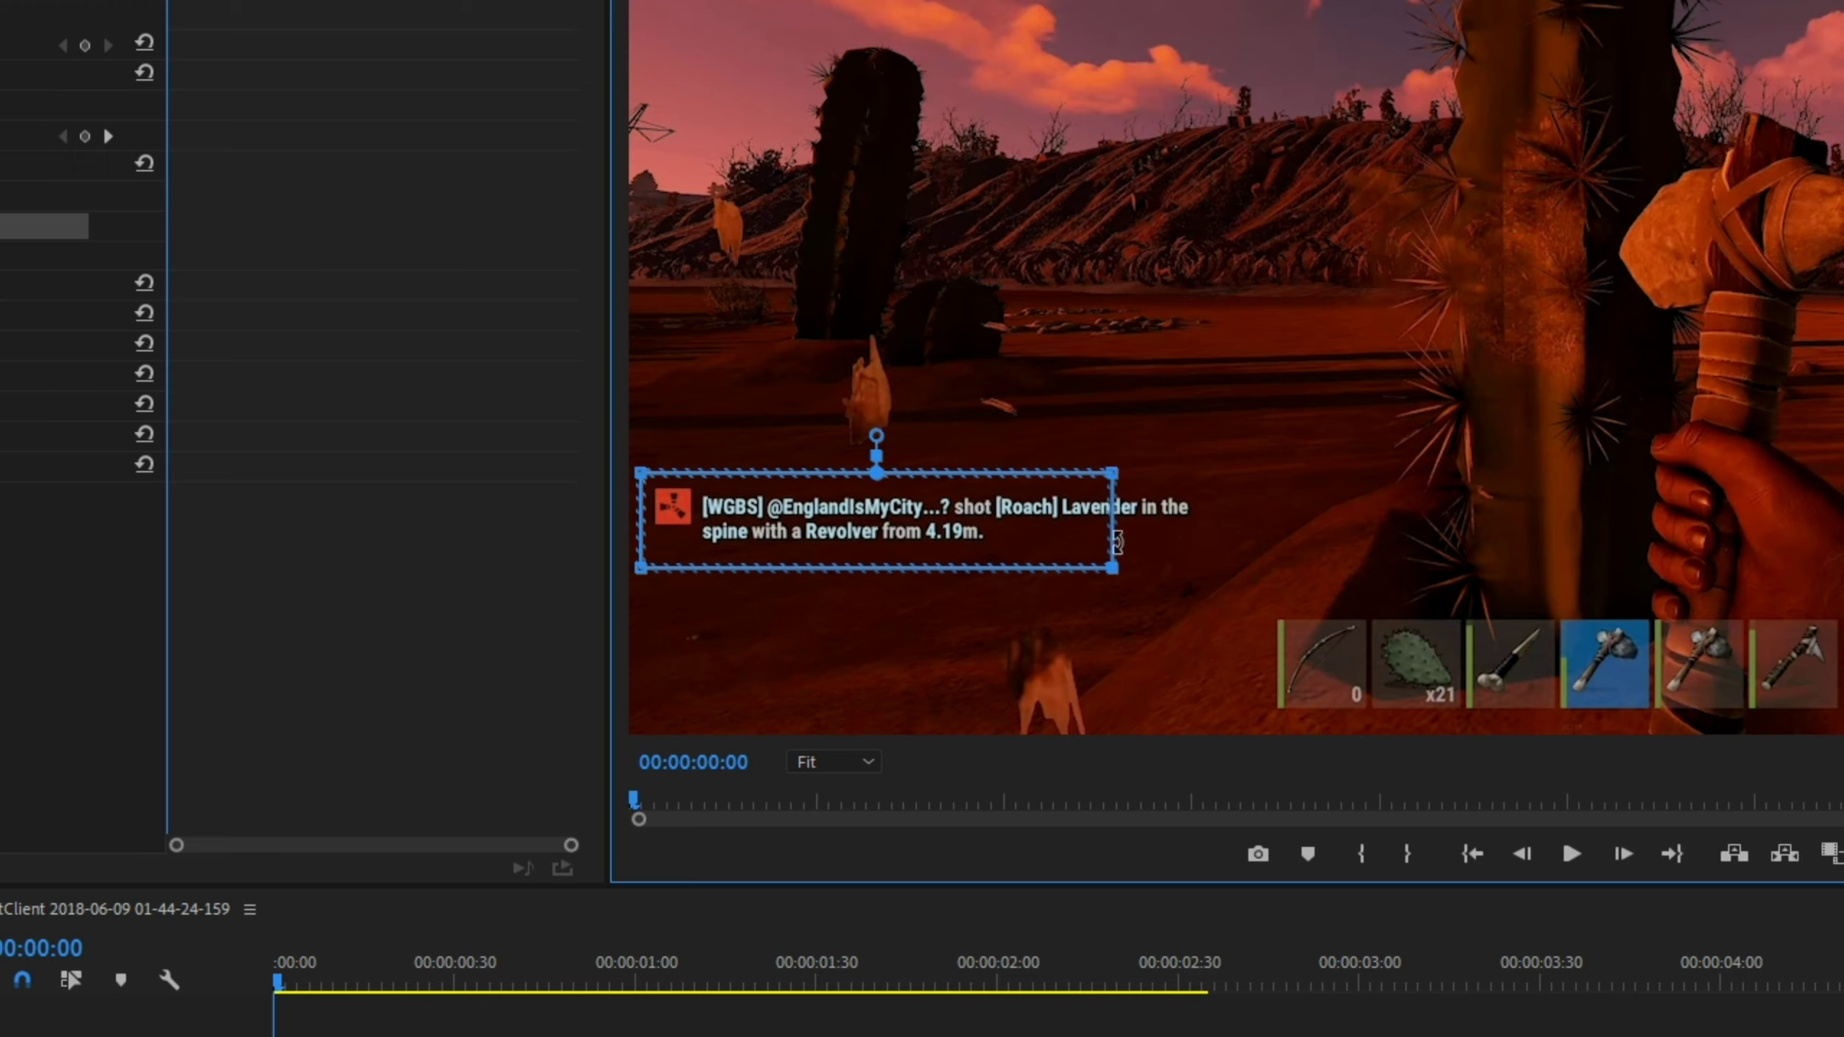
pyautogui.moveTo(1115, 480); pyautogui.dragTo(1207, 481)
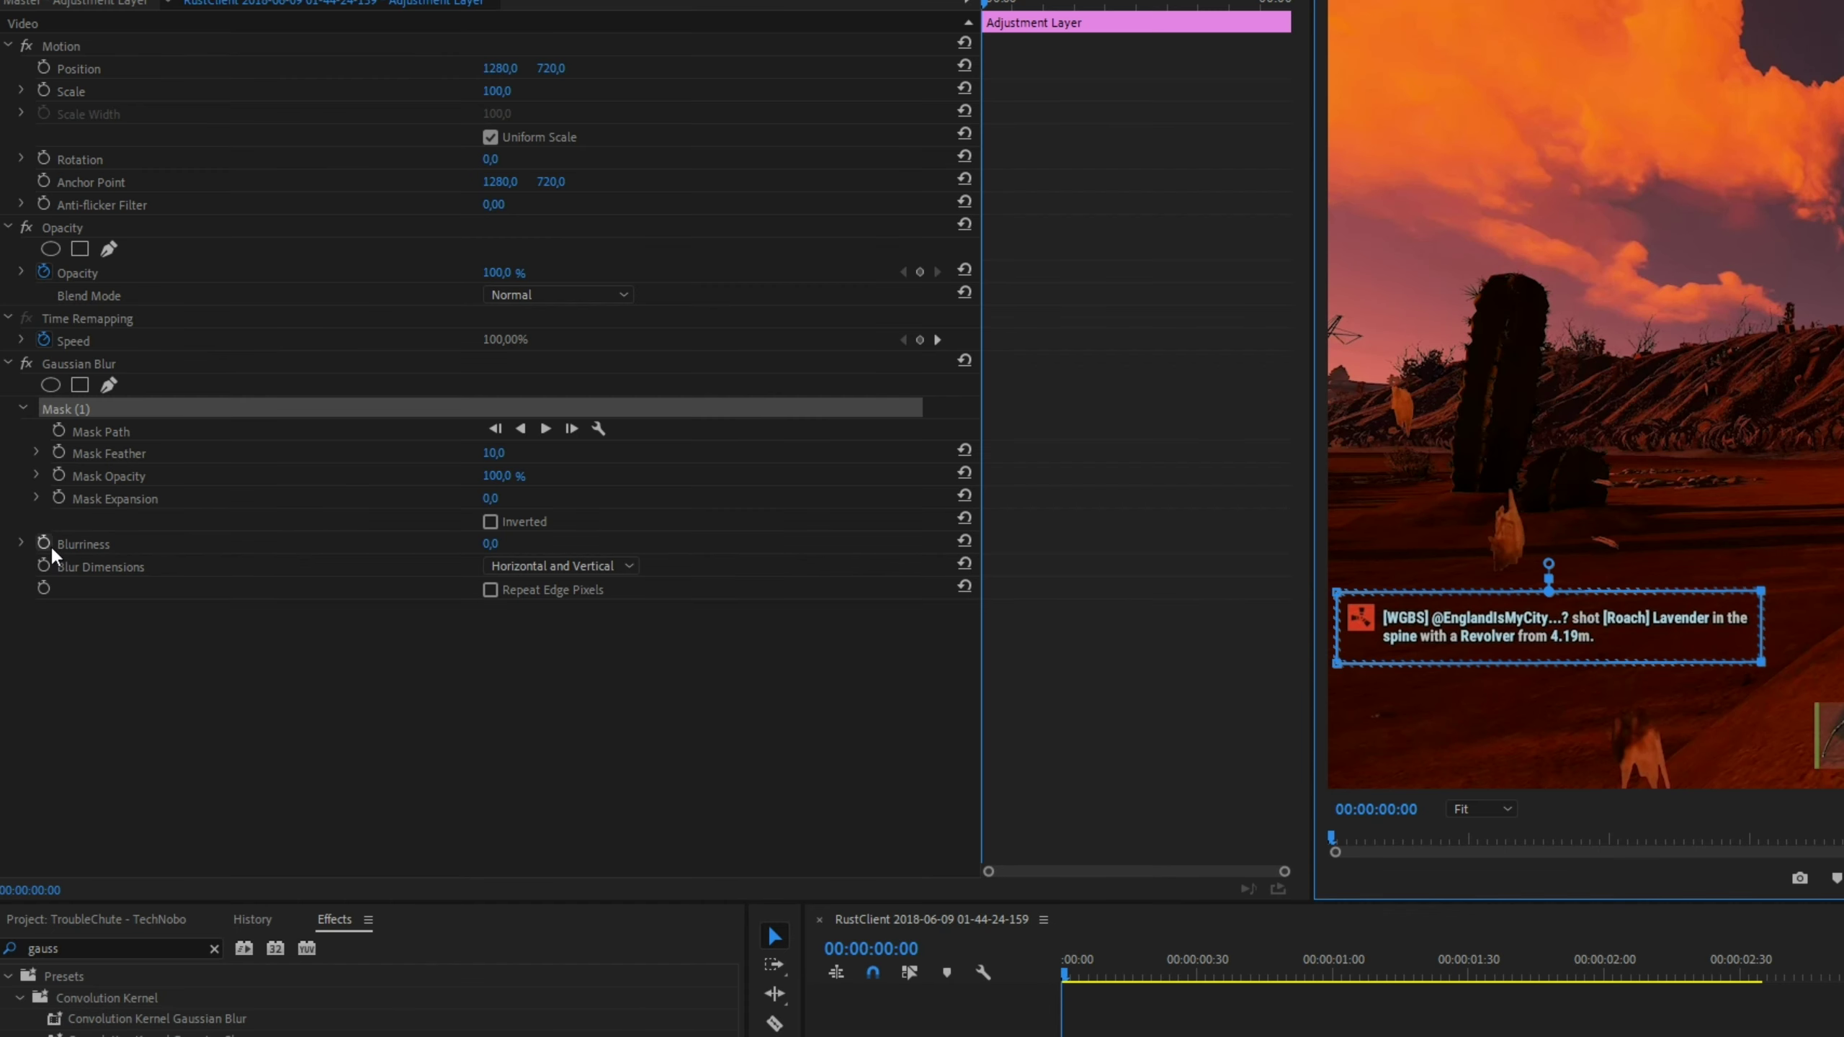
# - Set the Gaussian Blur's blurriness to 30 and check the blurred message in the enlarged program view with the adjustment layer deselected
pyautogui.click(493, 544)
pyautogui.write('30')
pyautogui.press('Return')
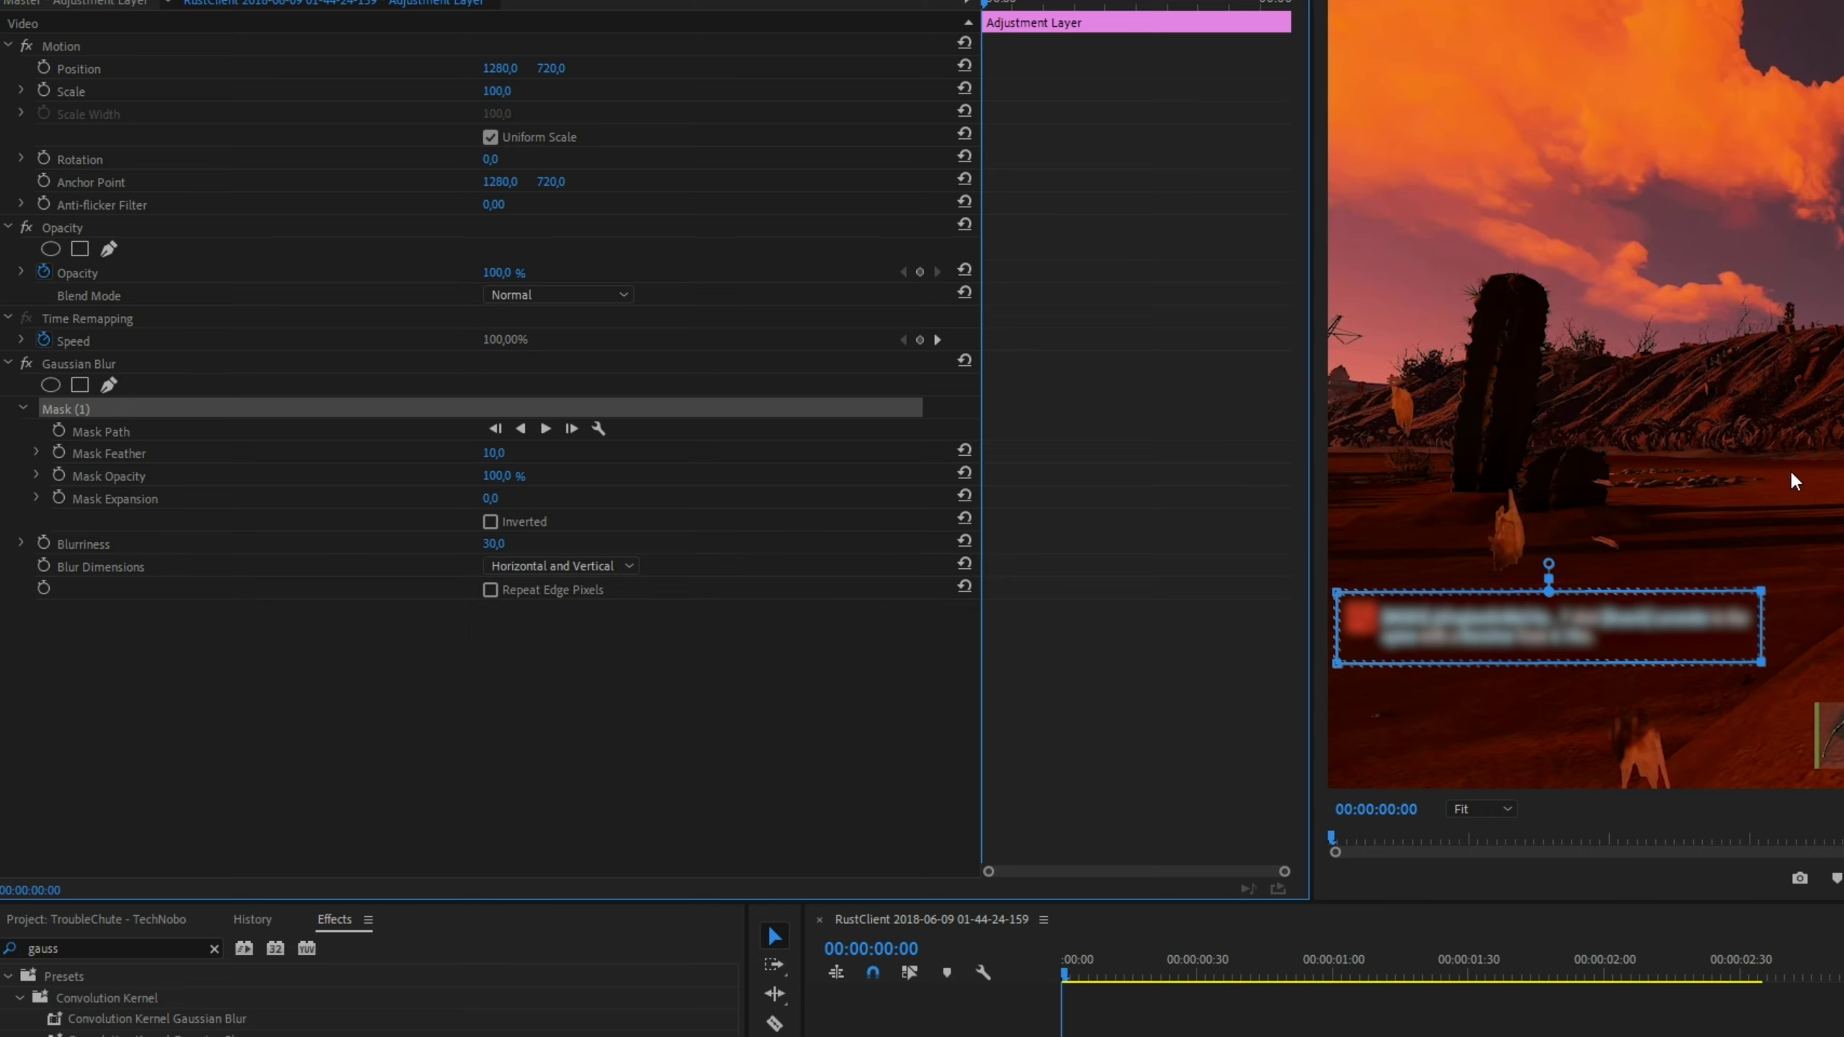
pyautogui.press('`')
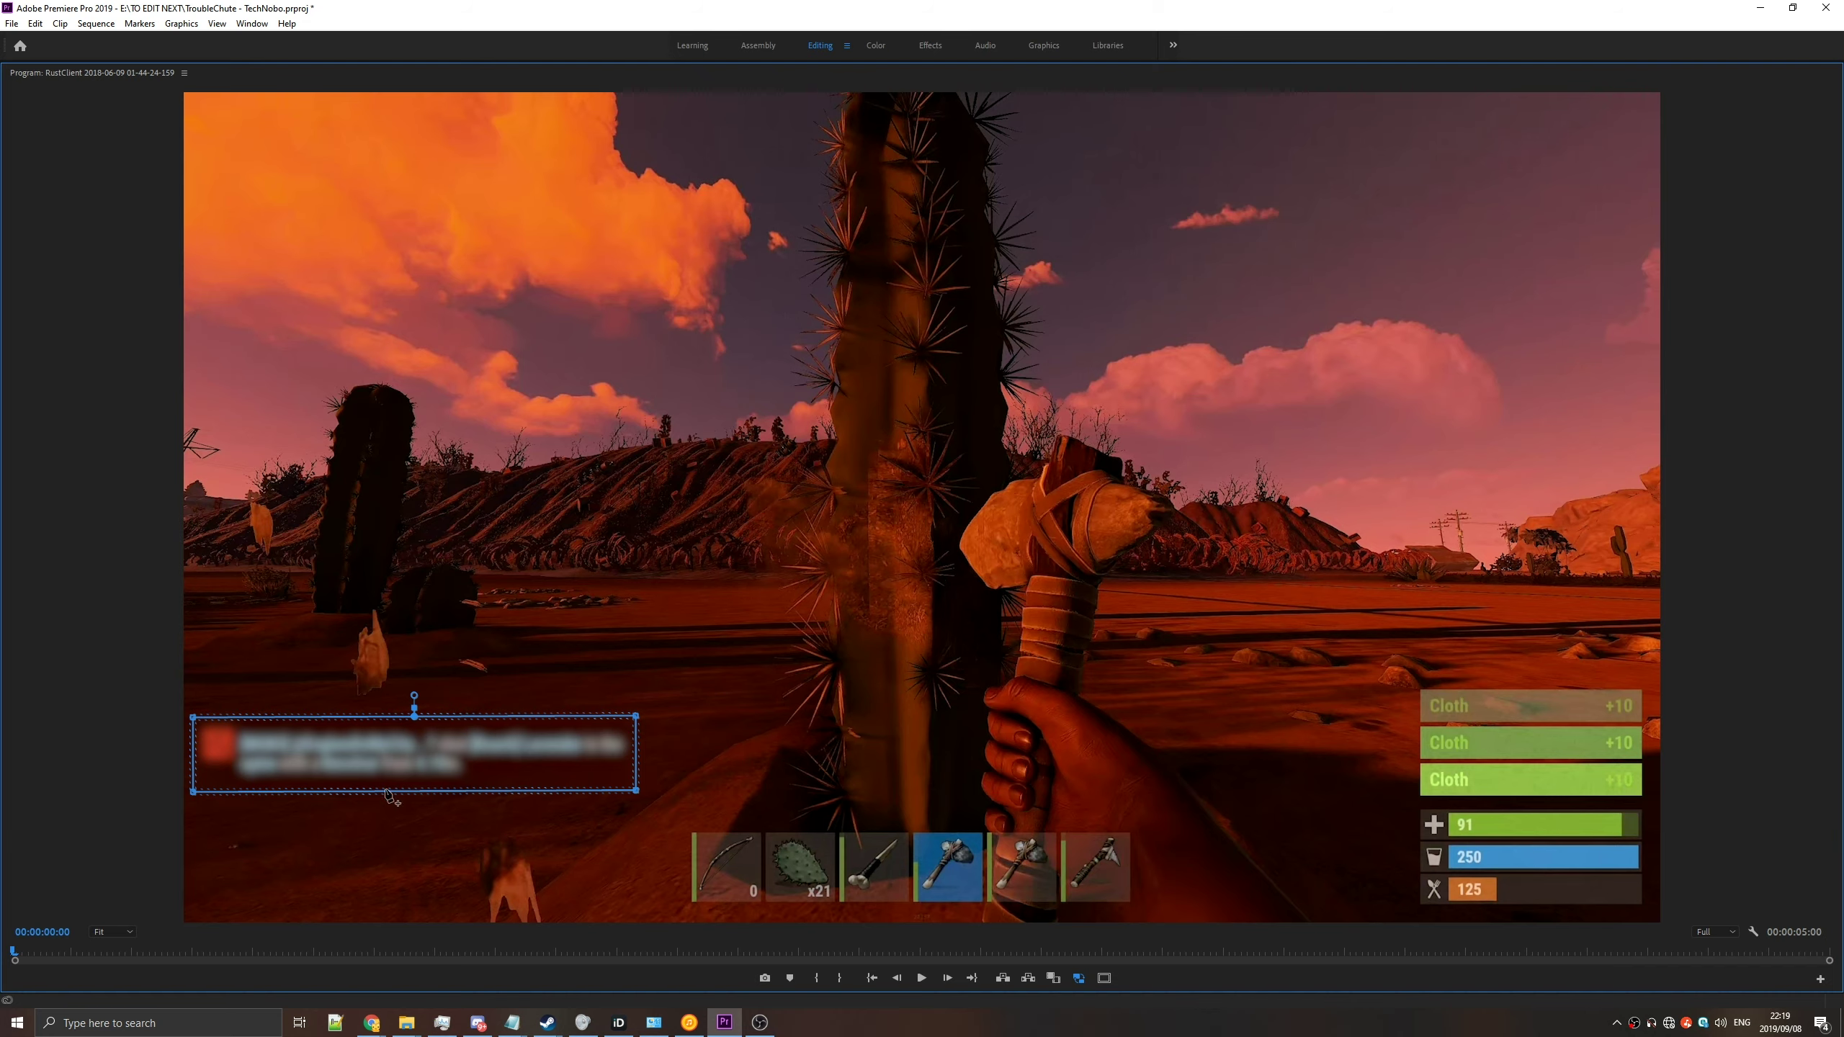
pyautogui.press('`')
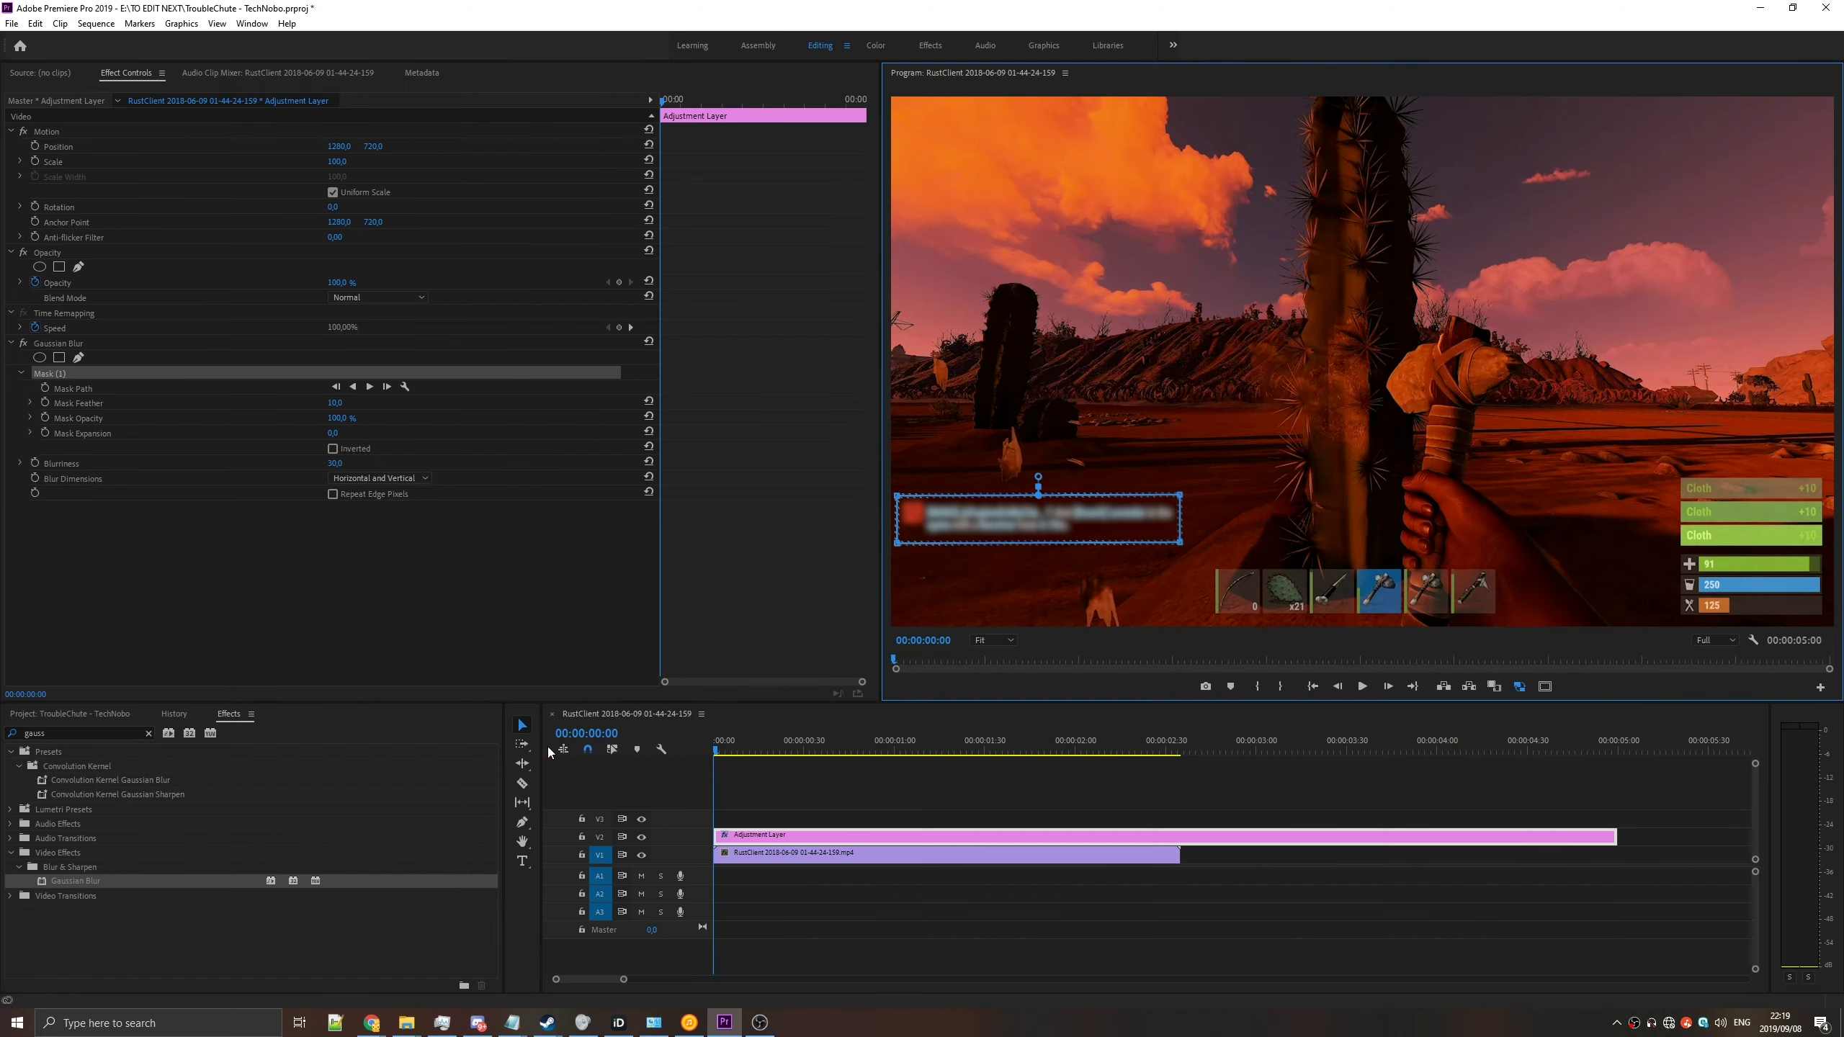
pyautogui.click(882, 806)
pyautogui.press('`')
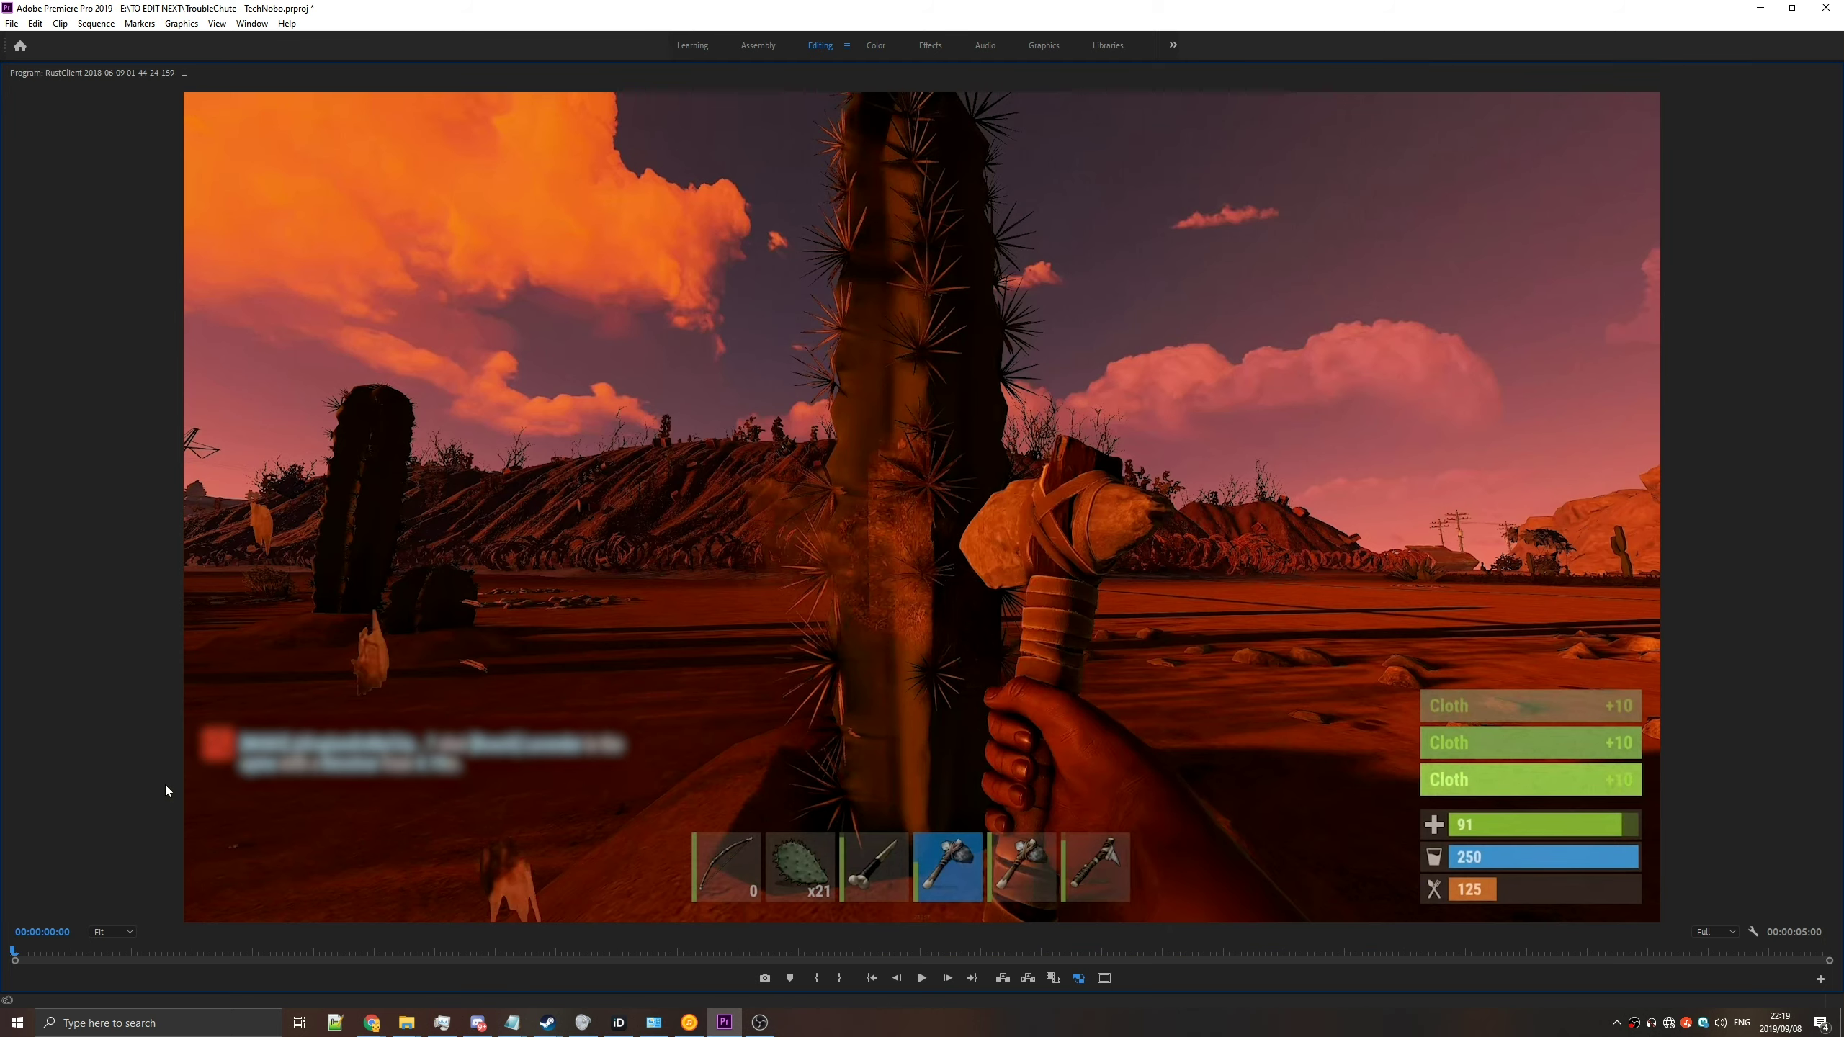
pyautogui.press('`')
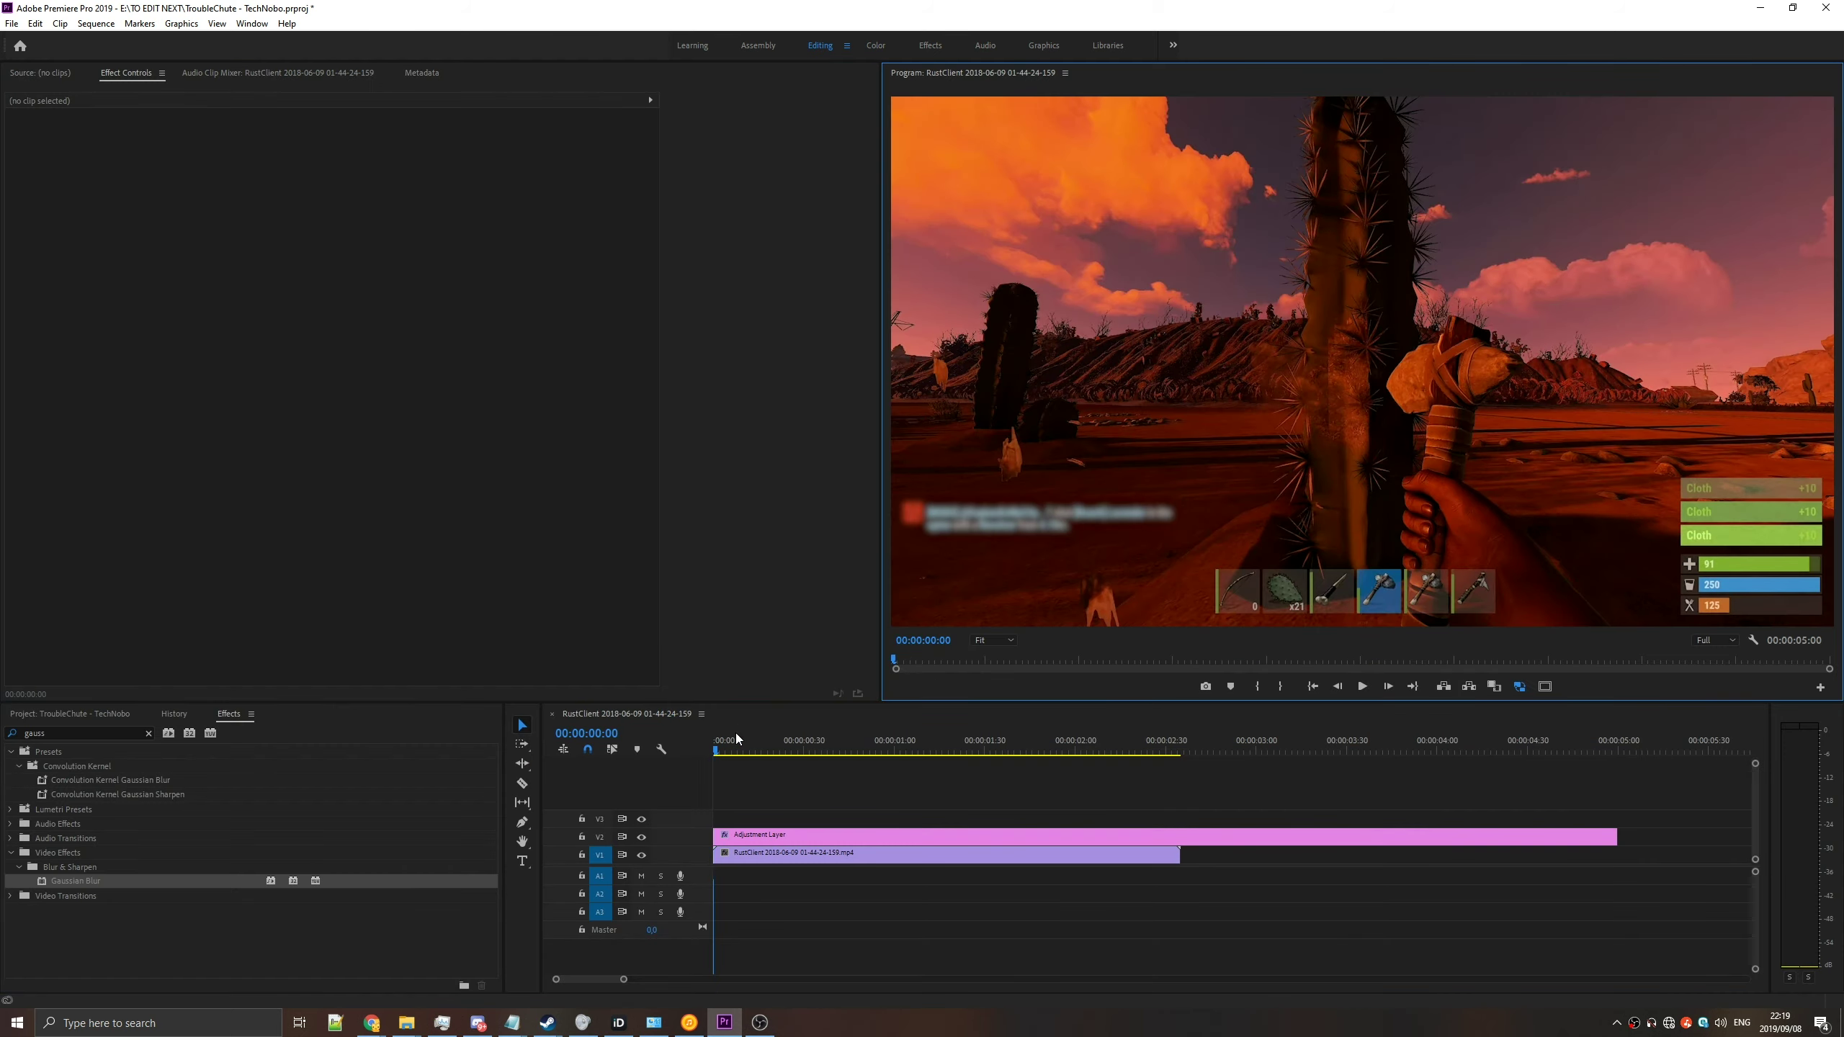
# - Animate the blur's mask path from the sequence start, moving the mask up and right of the kill message at 00:00:01:29
pyautogui.click(806, 836)
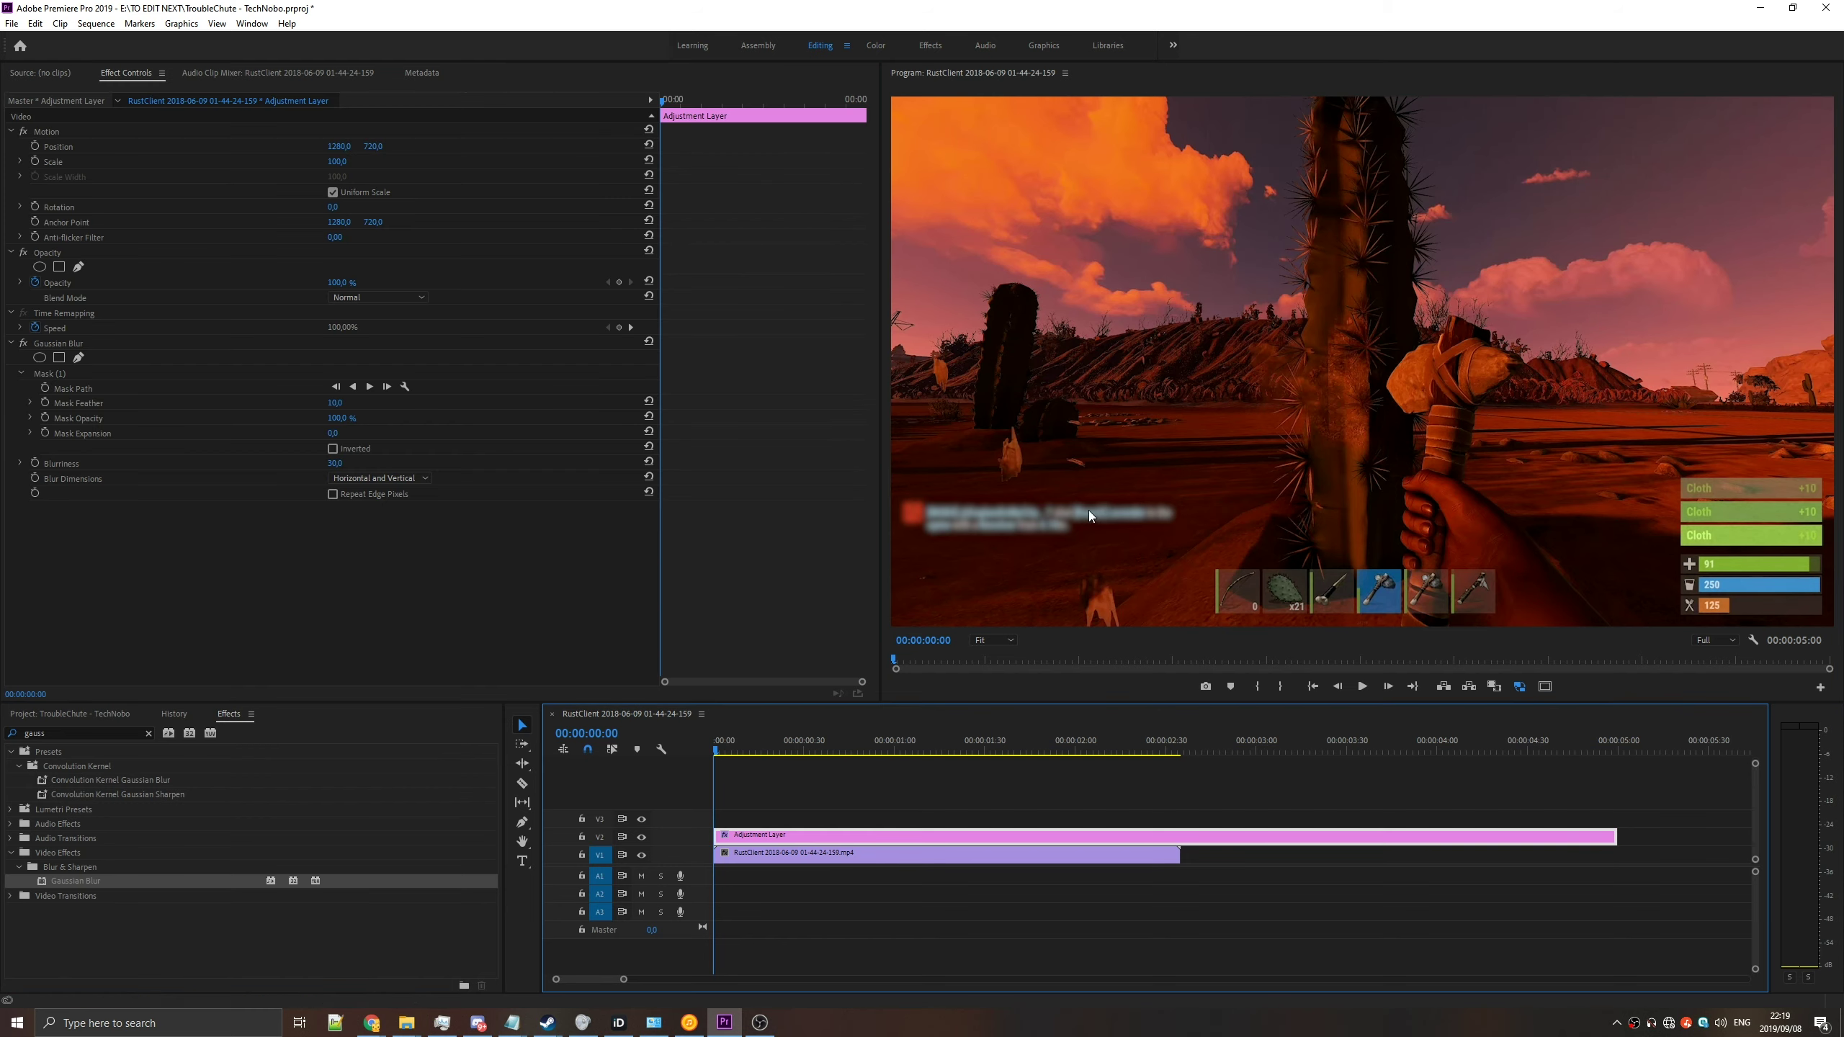
pyautogui.click(60, 386)
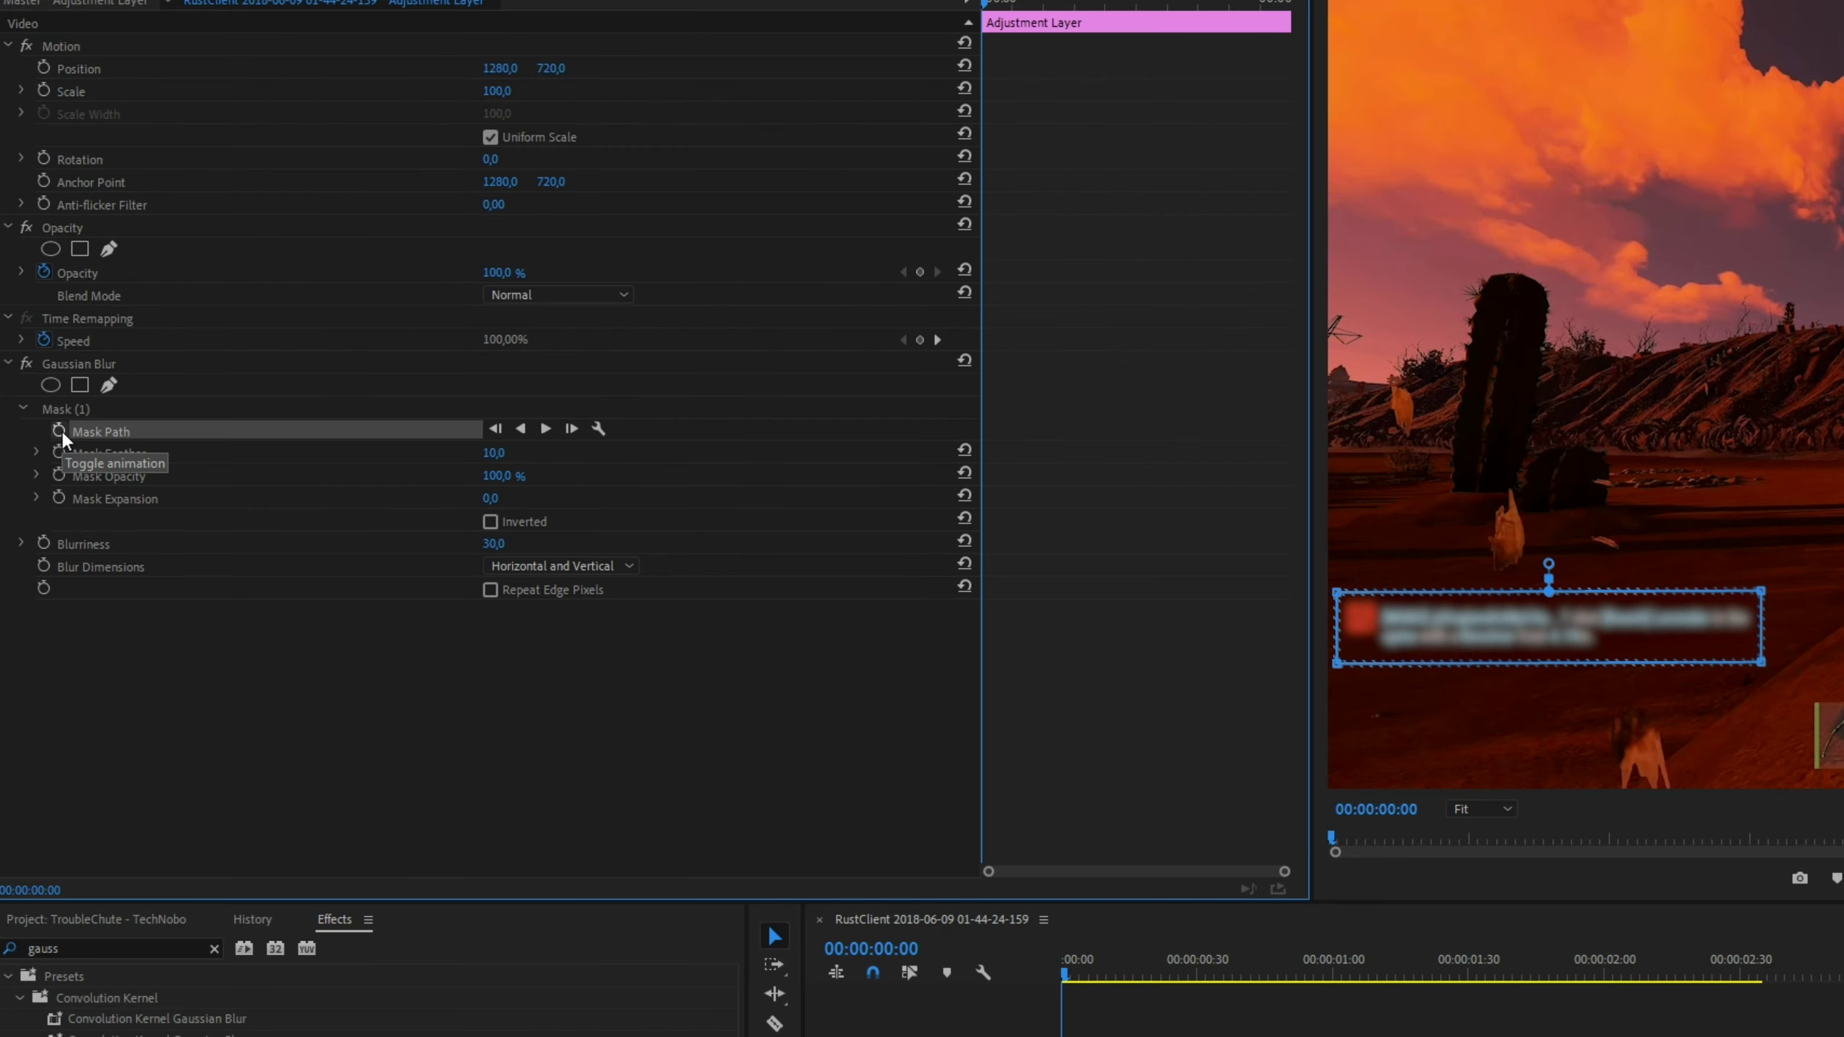
pyautogui.click(61, 429)
pyautogui.moveTo(1005, 9); pyautogui.dragTo(1077, 25)
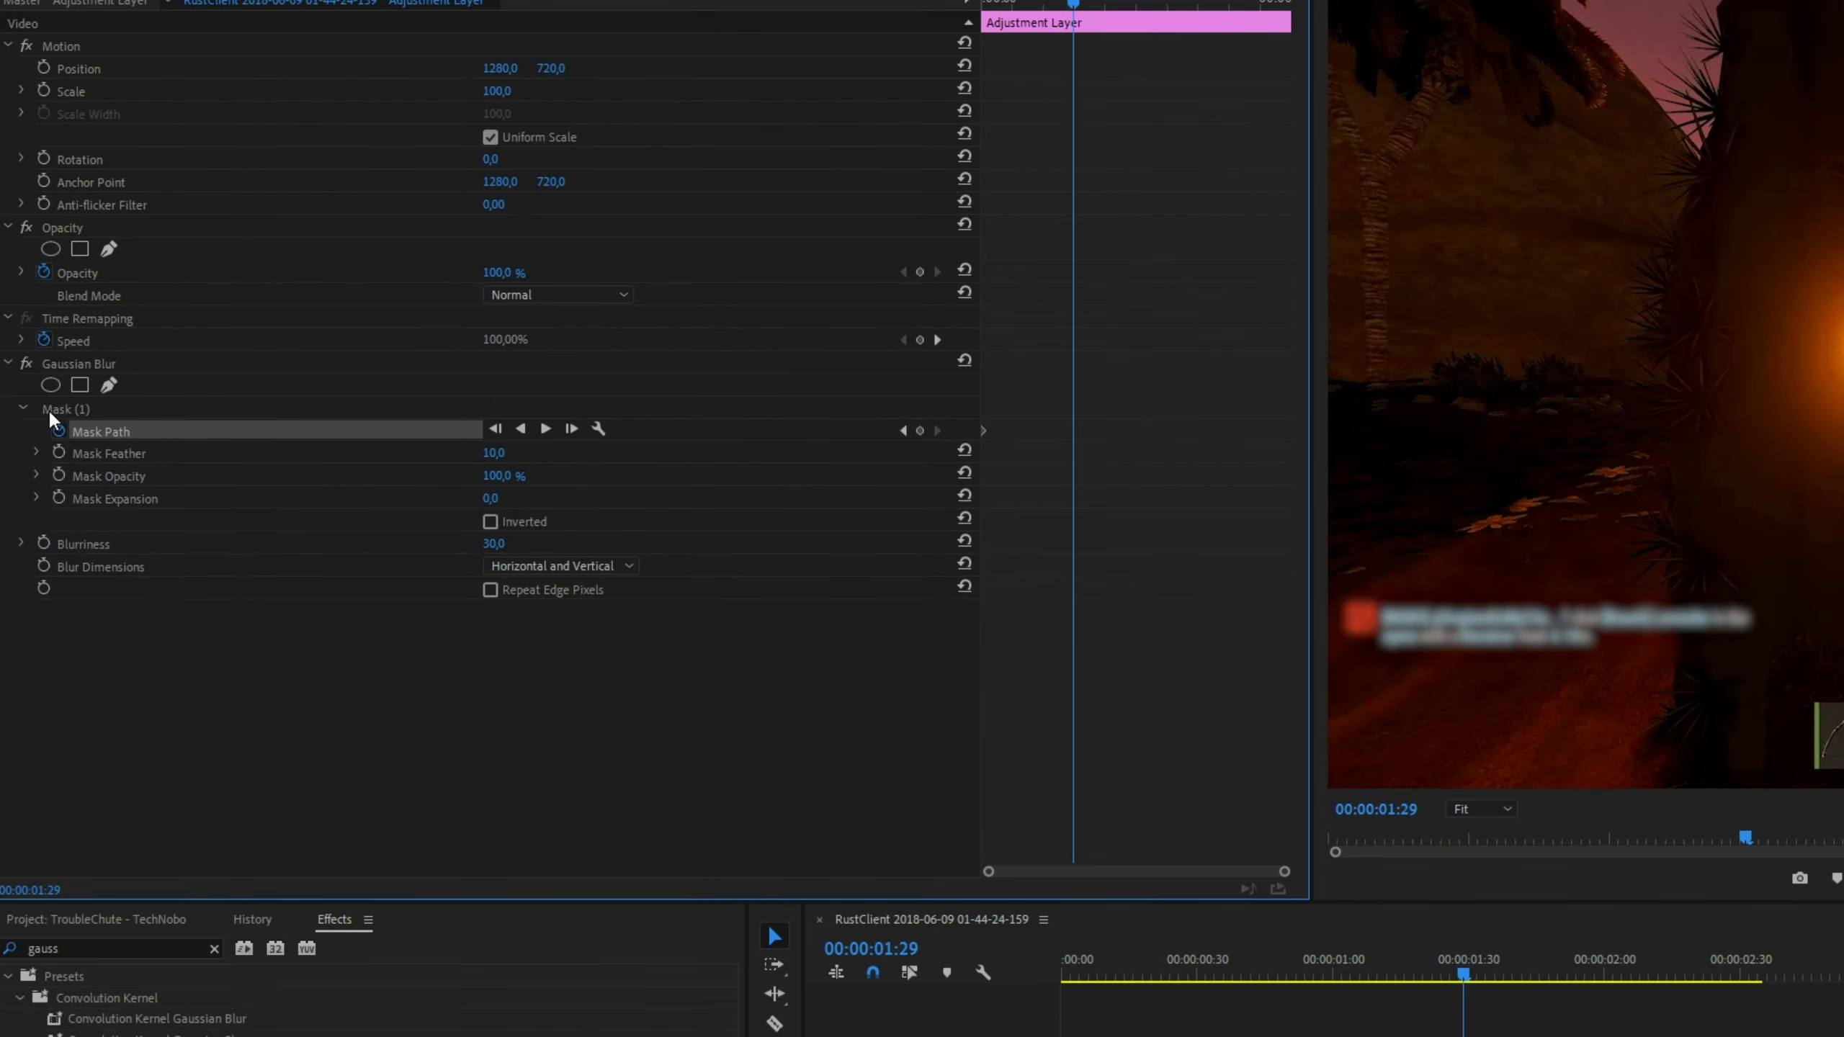
pyautogui.click(60, 412)
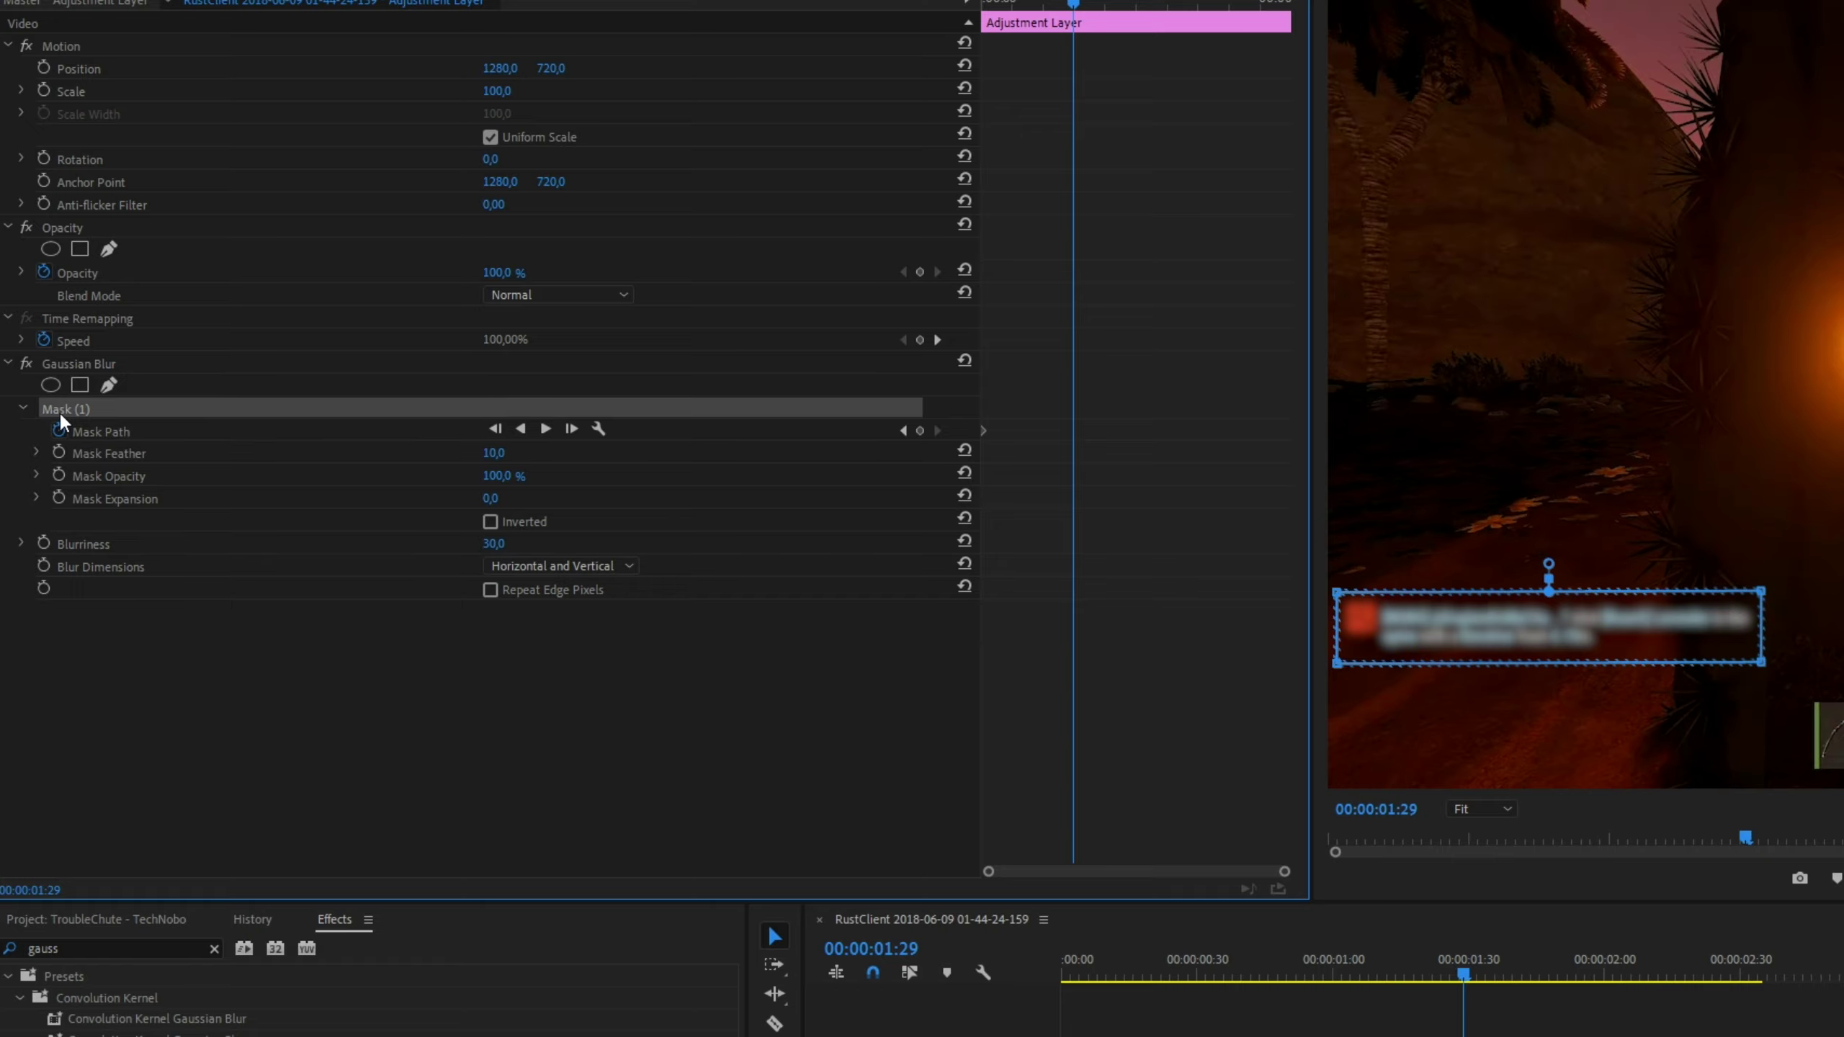
pyautogui.moveTo(1576, 590); pyautogui.dragTo(1828, 503)
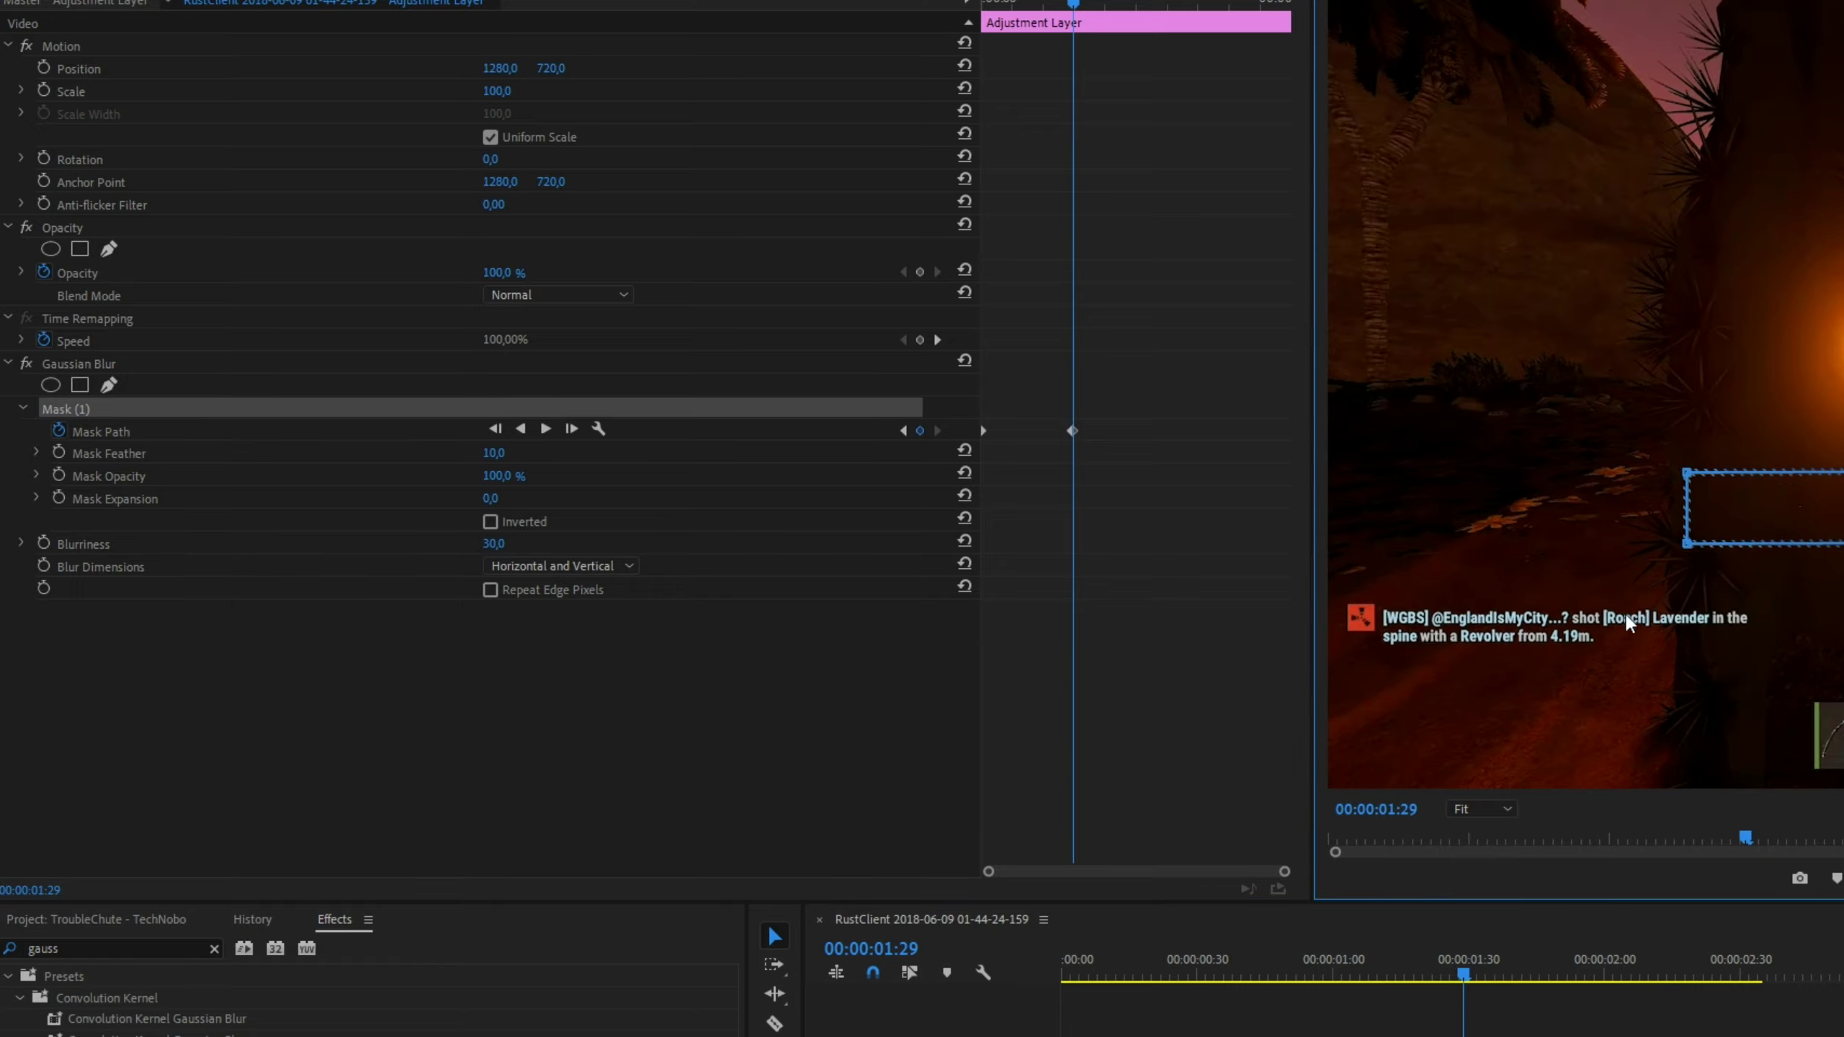
pyautogui.moveTo(1046, 22); pyautogui.dragTo(977, 42)
pyautogui.click(1009, 617)
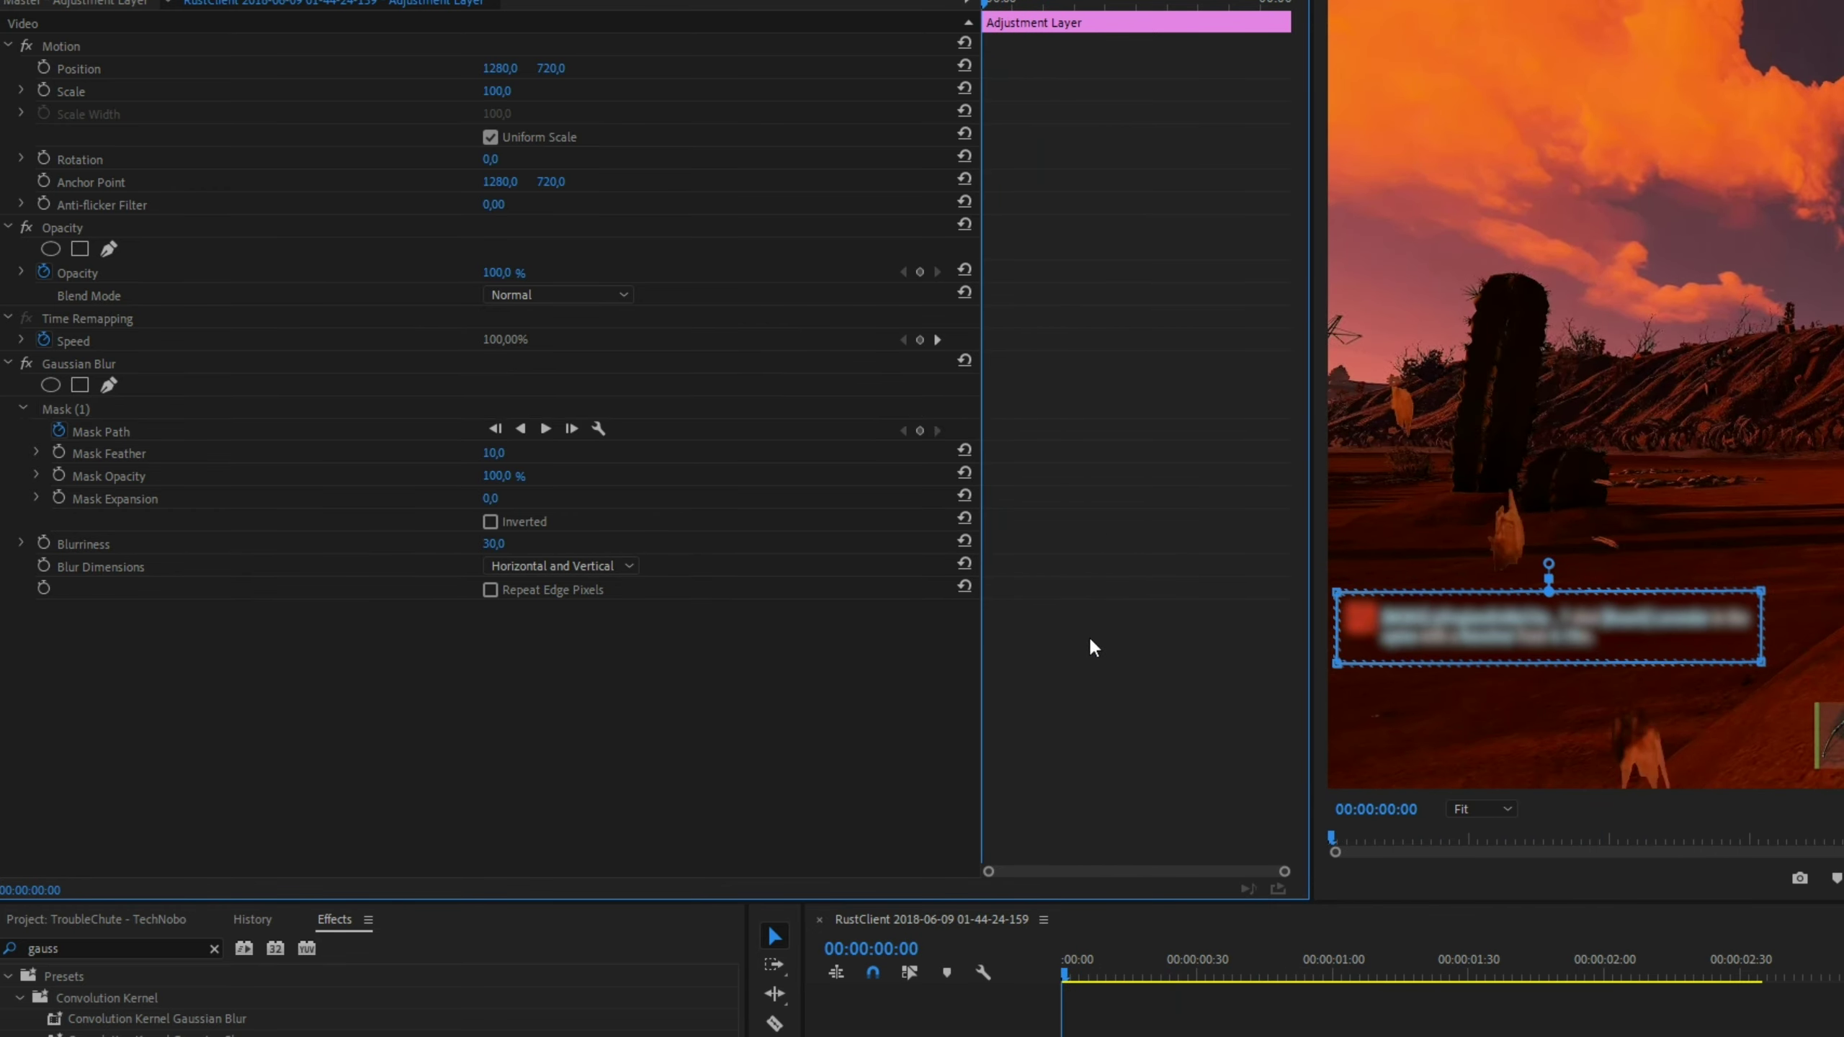
# - Draw a closed, irregular free-form bezier mask for the Gaussian Blur around the large cactus, the held tool and part of the sky
pyautogui.click(112, 387)
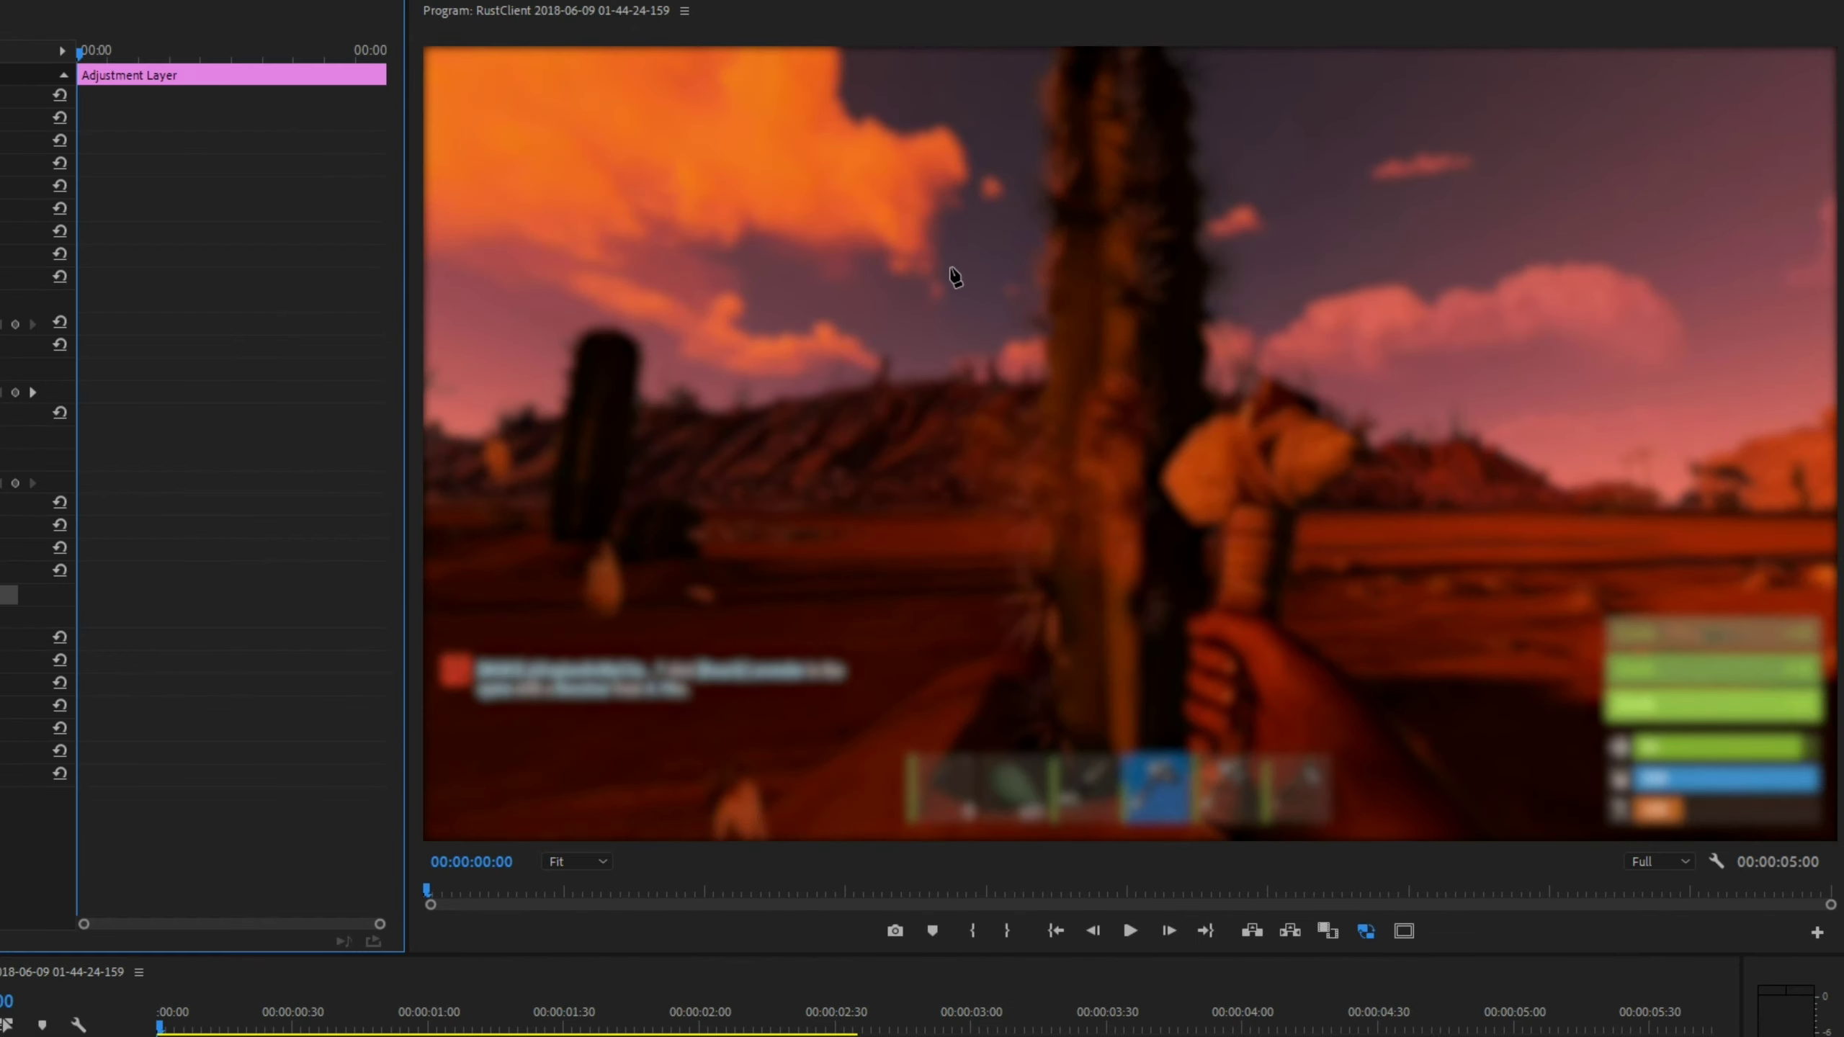
pyautogui.click(950, 268)
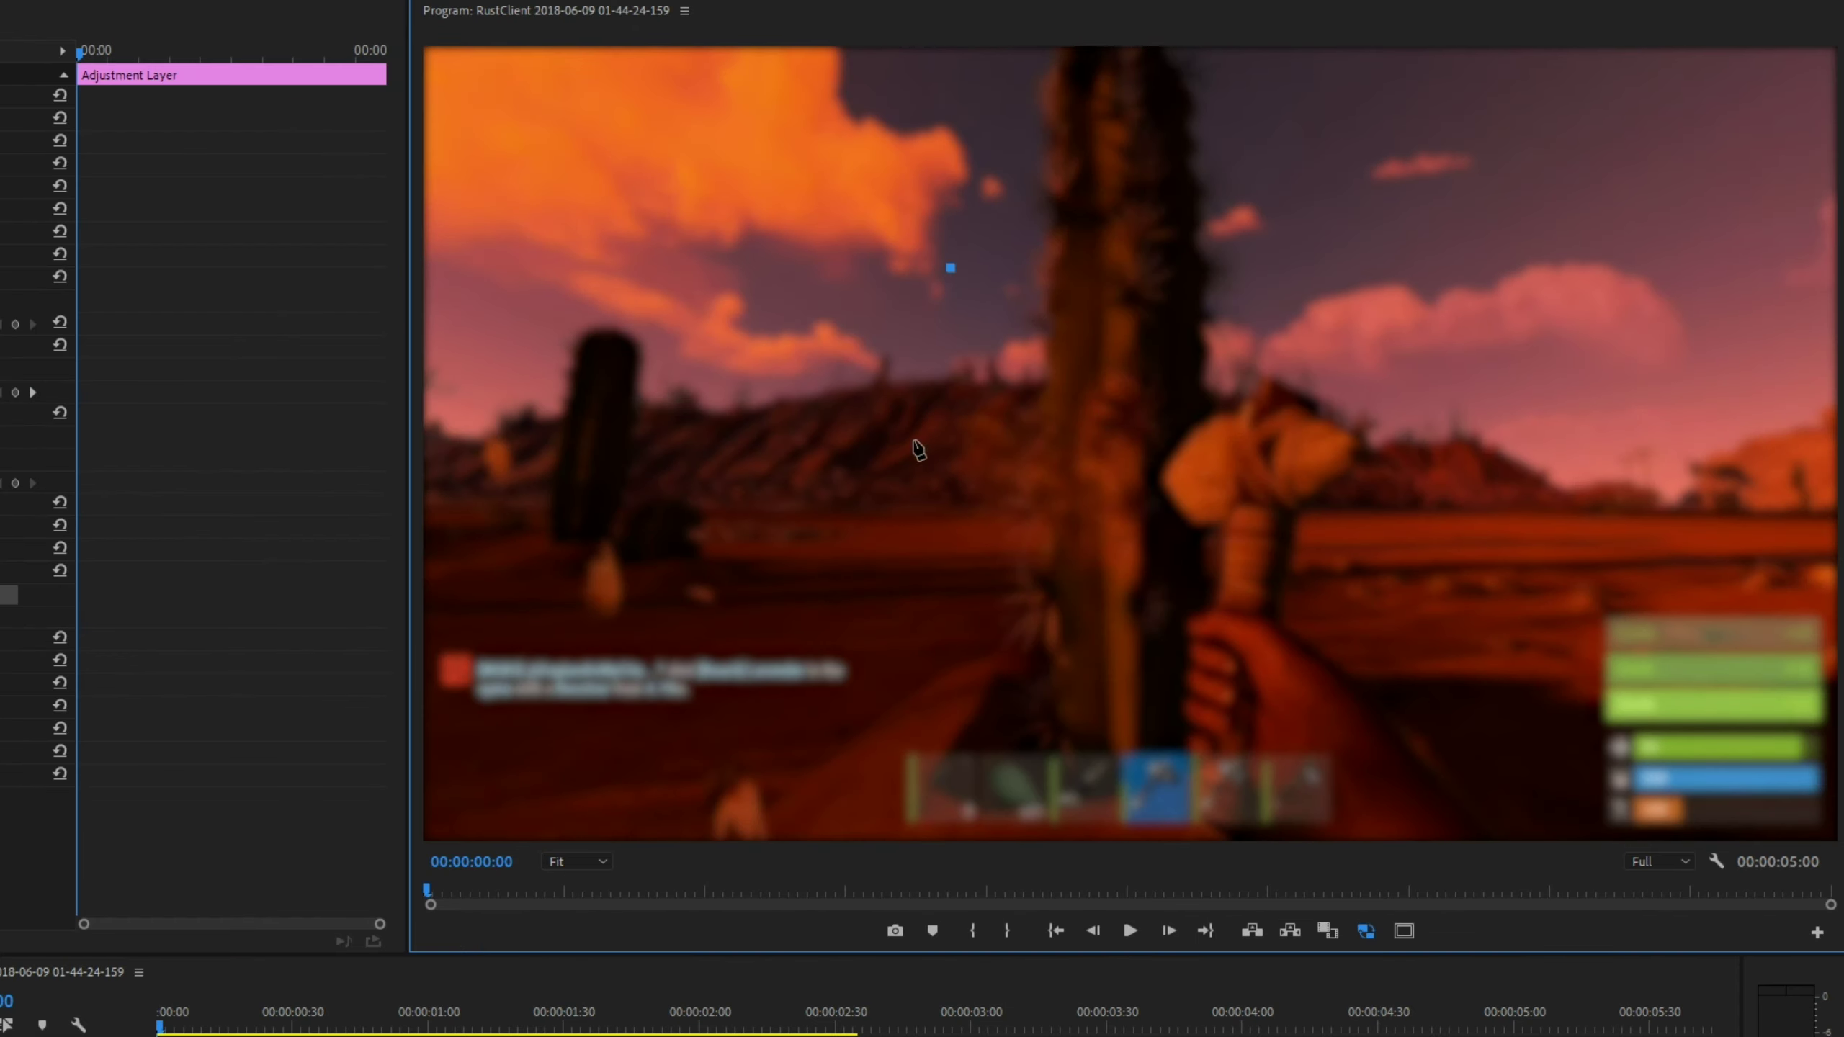
pyautogui.click(975, 706)
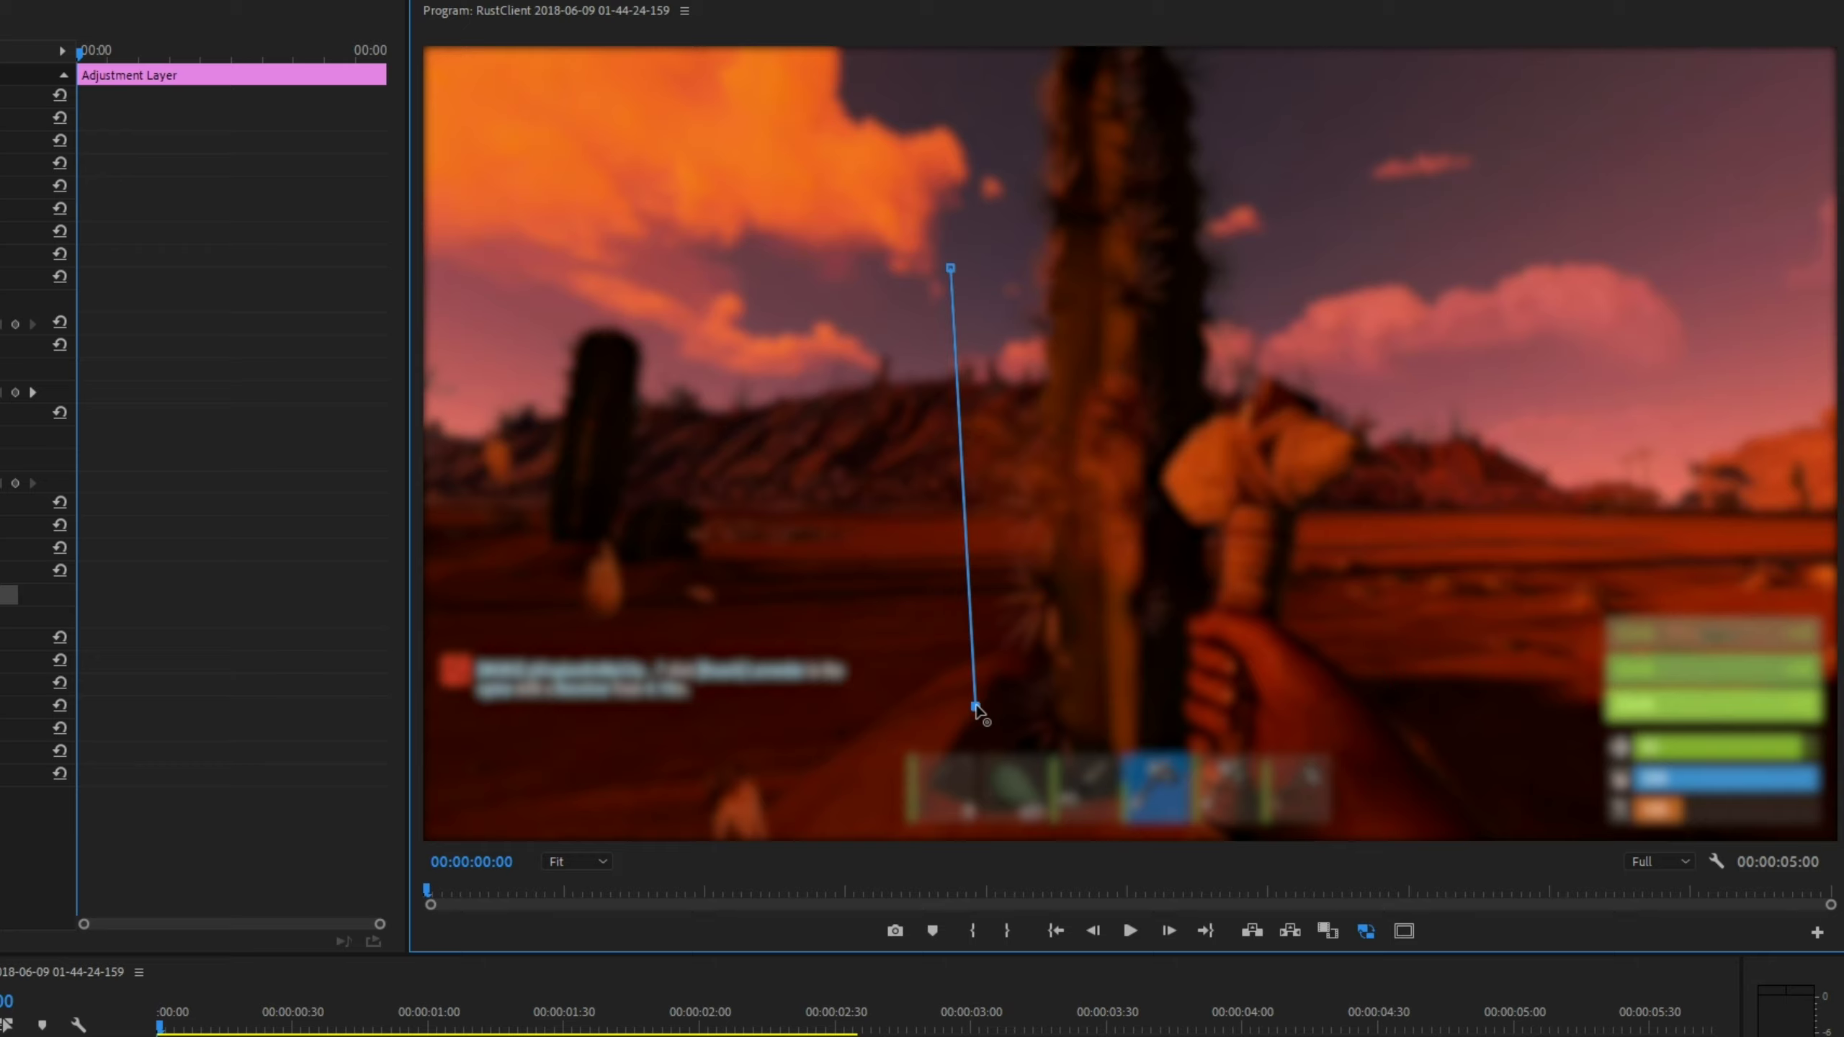
pyautogui.click(1472, 439)
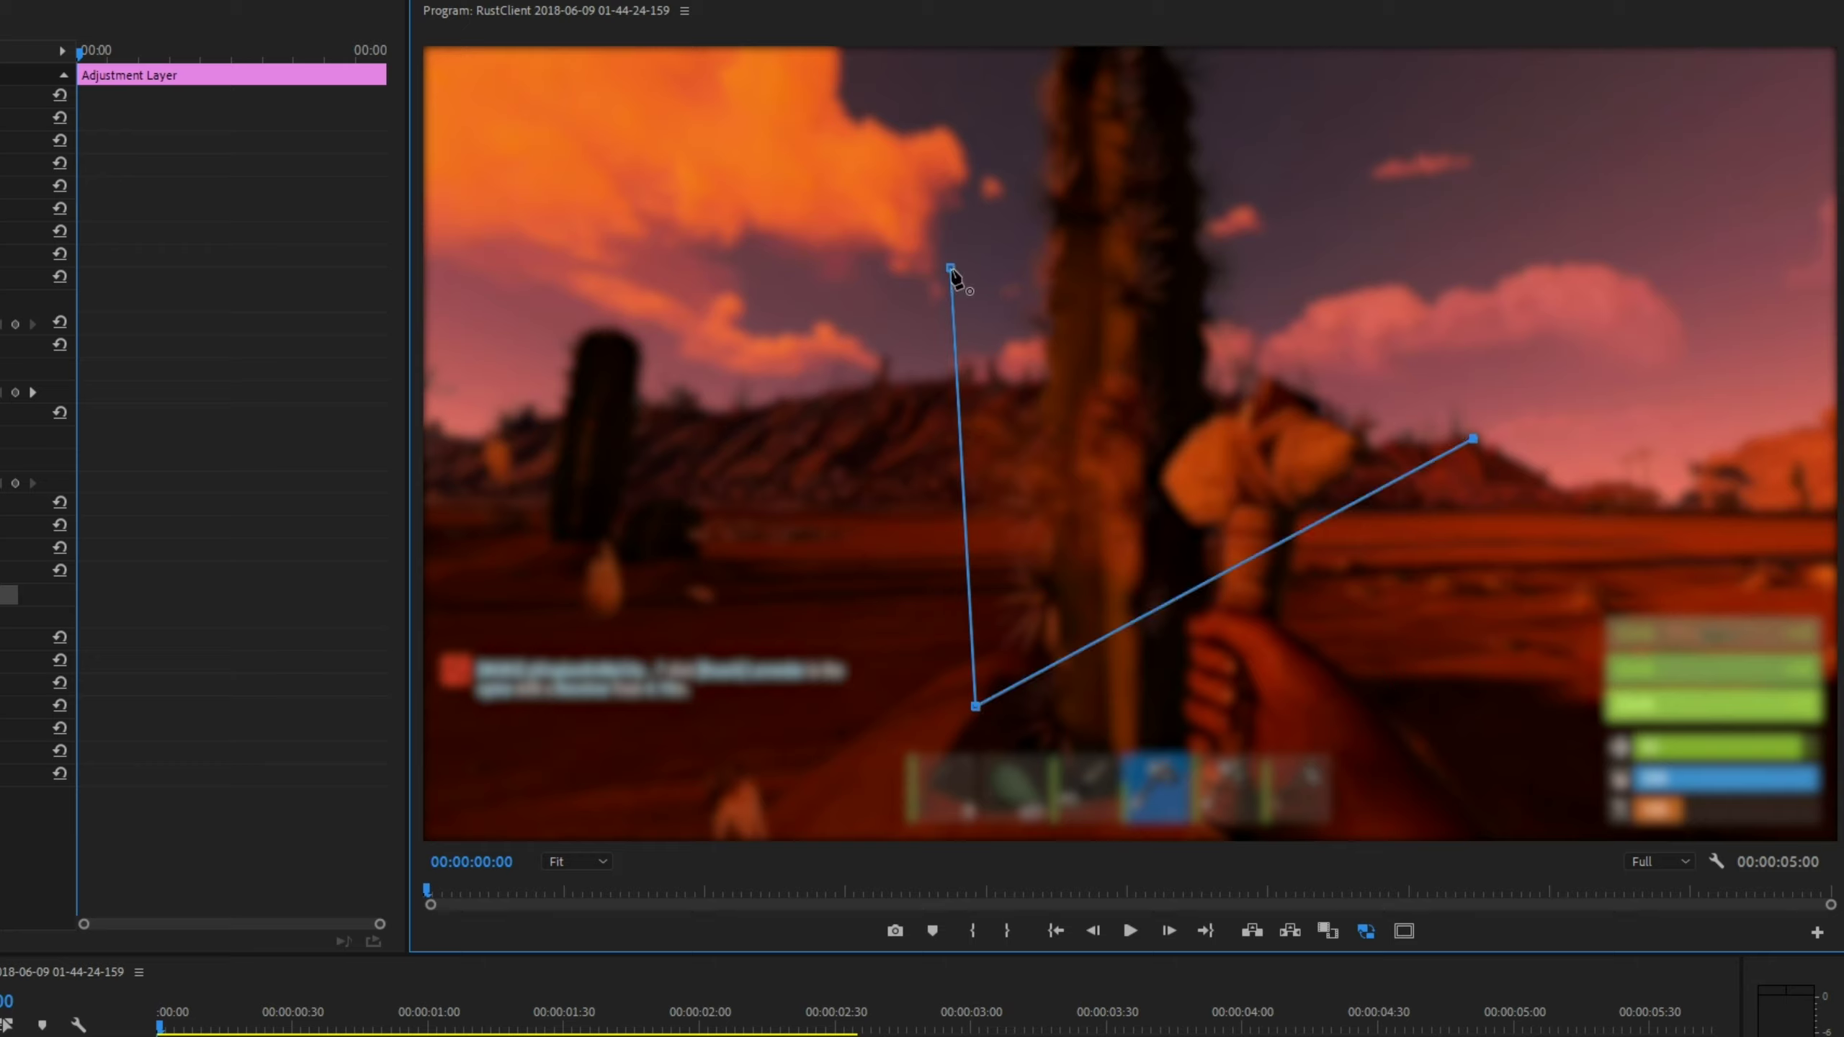
pyautogui.click(1523, 292)
pyautogui.click(1661, 465)
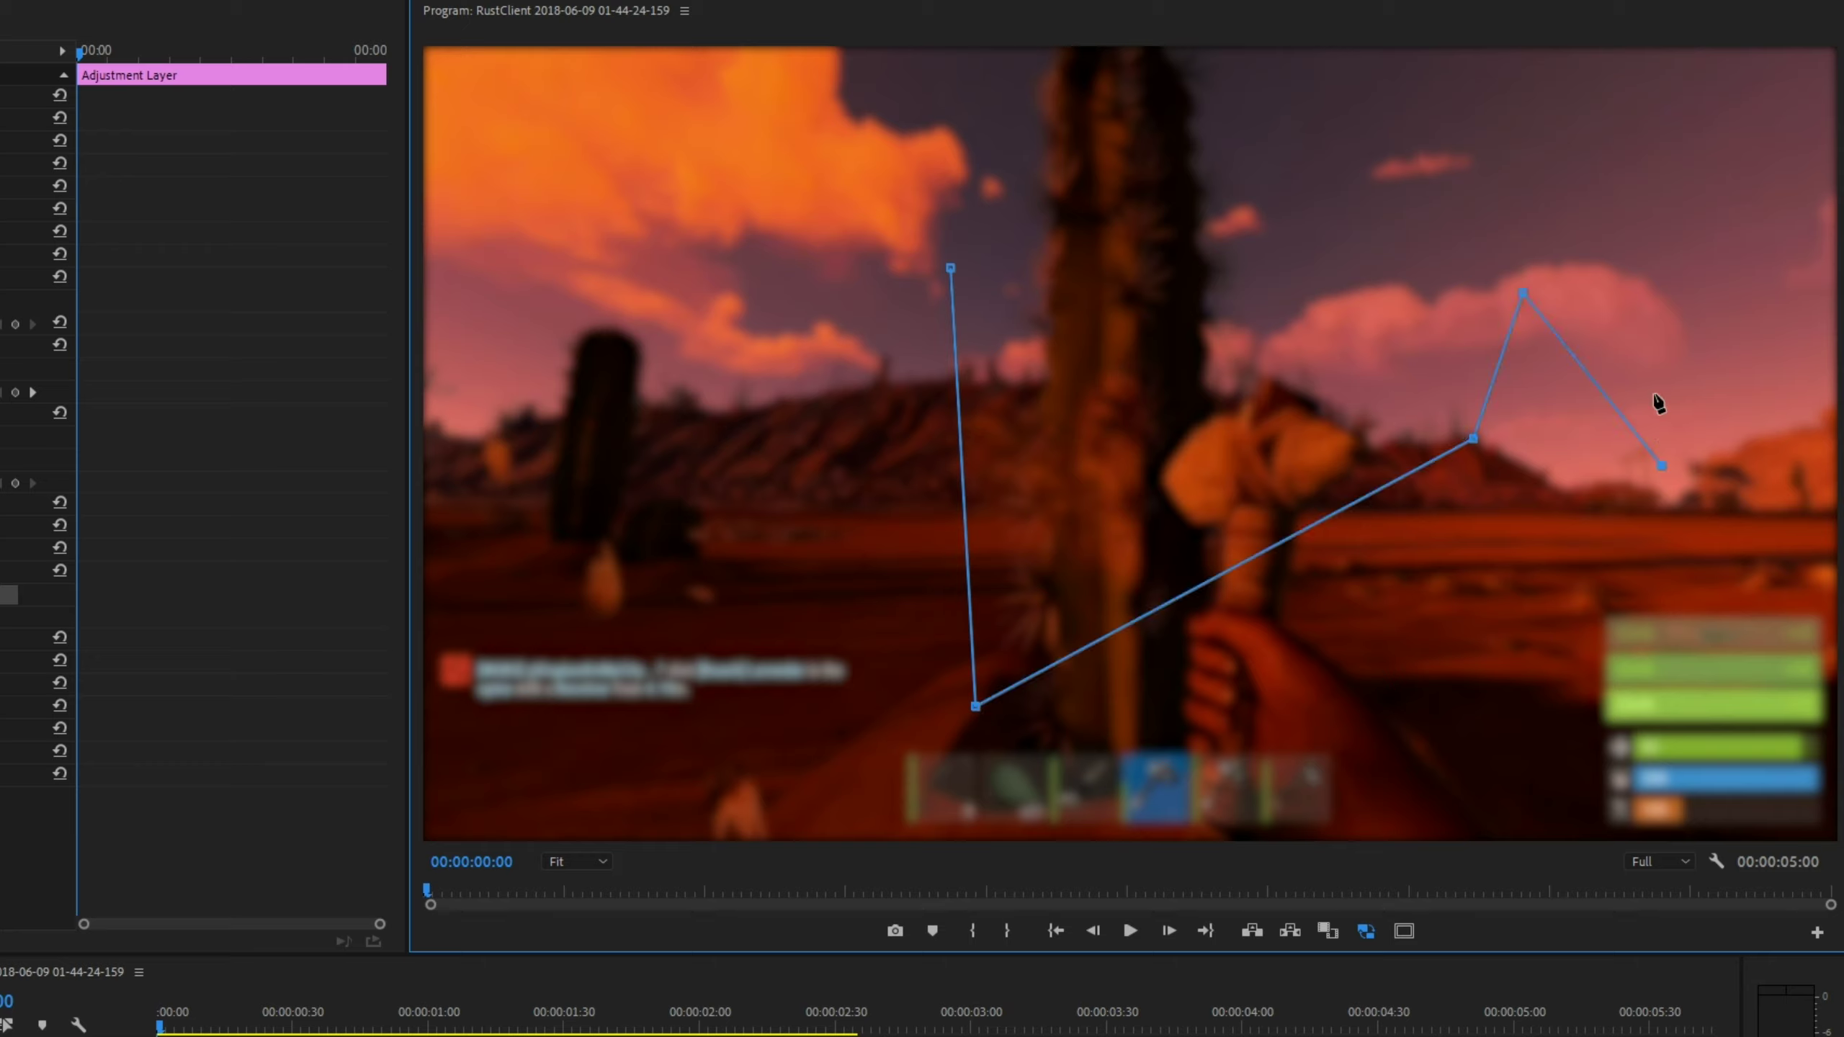
pyautogui.click(1322, 176)
pyautogui.click(1191, 351)
pyautogui.click(1071, 191)
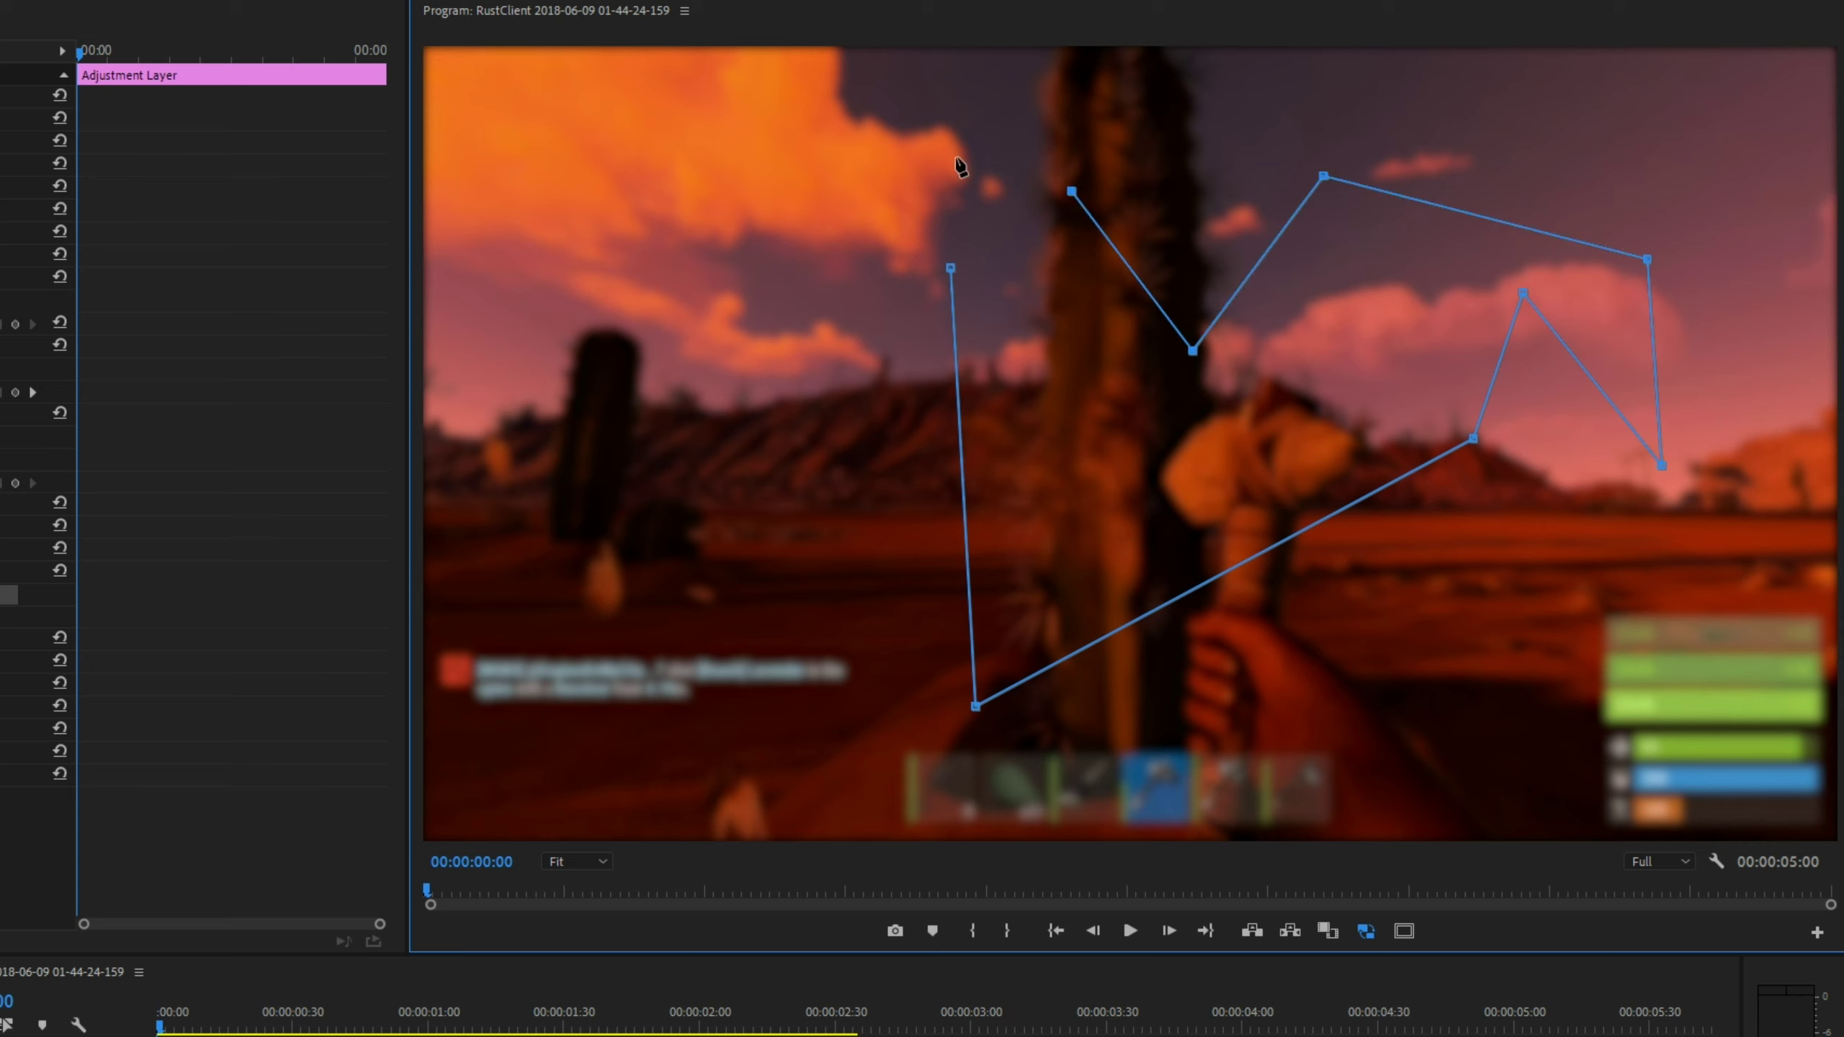
pyautogui.click(951, 268)
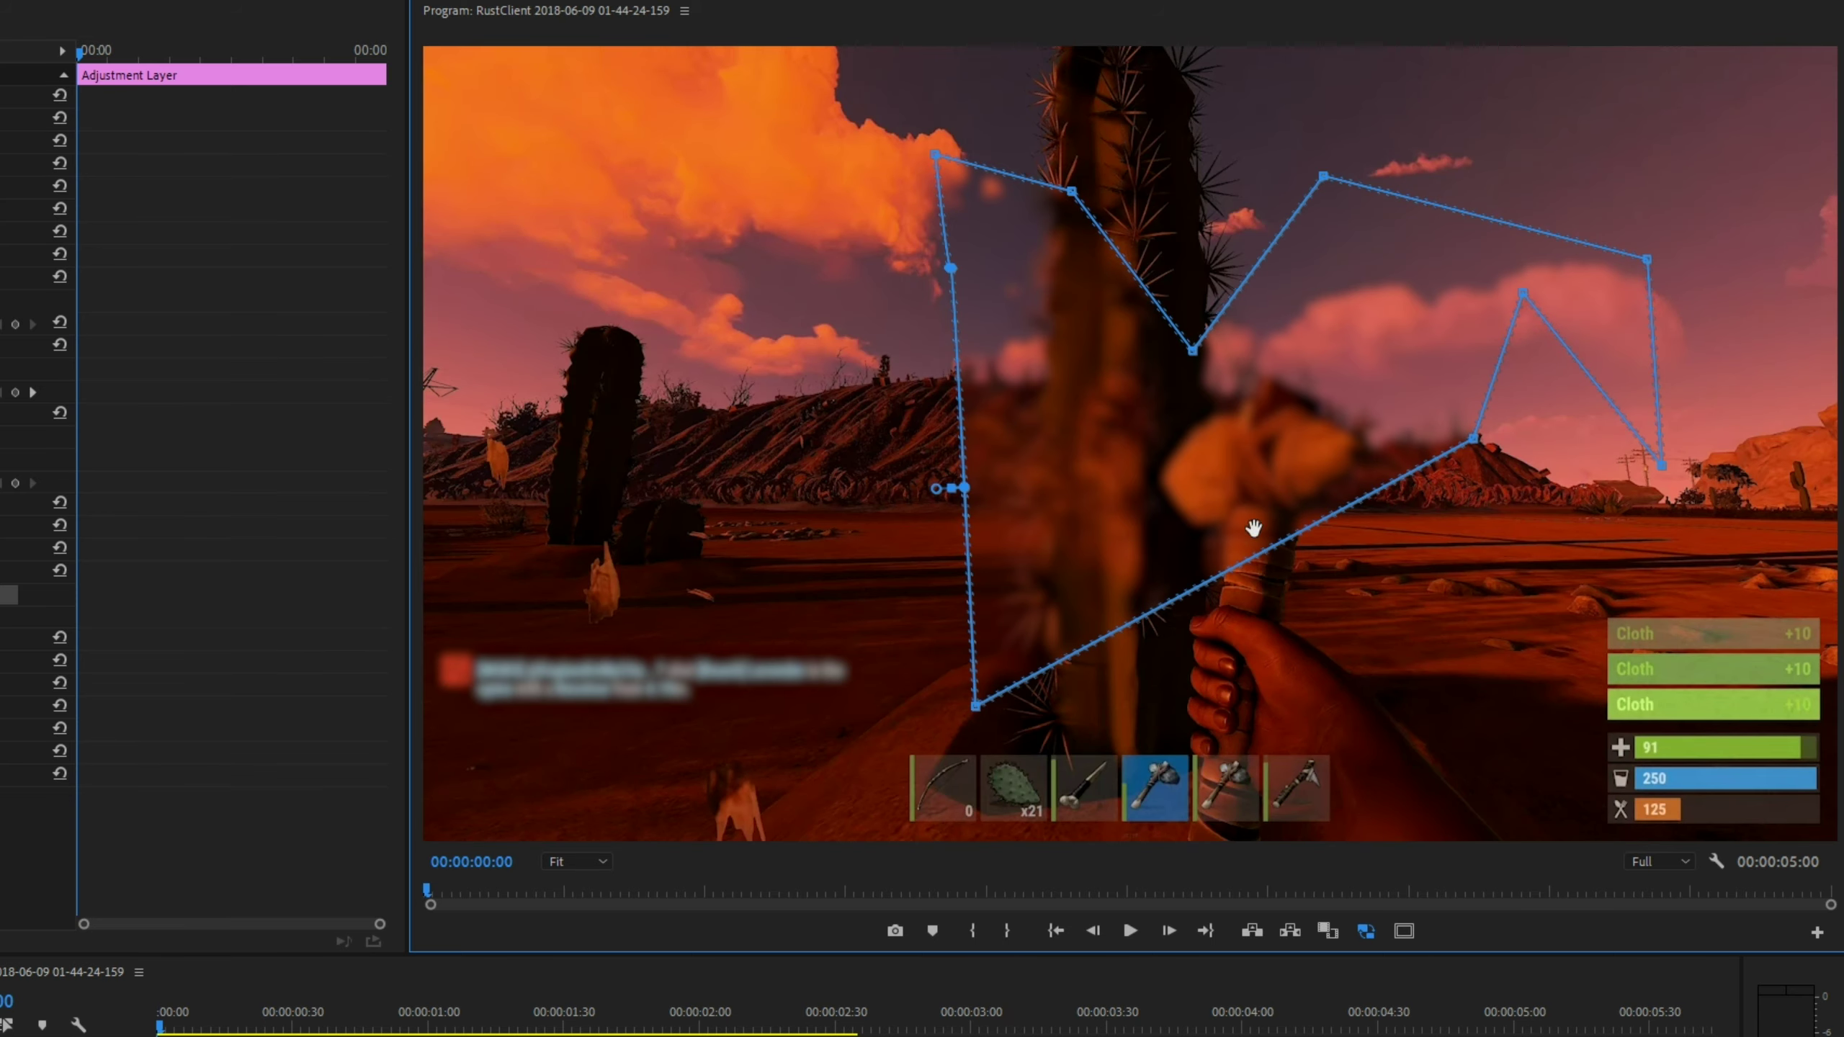
# - Add two points along the free-form mask's lower edge to reshape it, and shift the whole mask left in the picture
pyautogui.moveTo(1244, 561); pyautogui.dragTo(1235, 533)
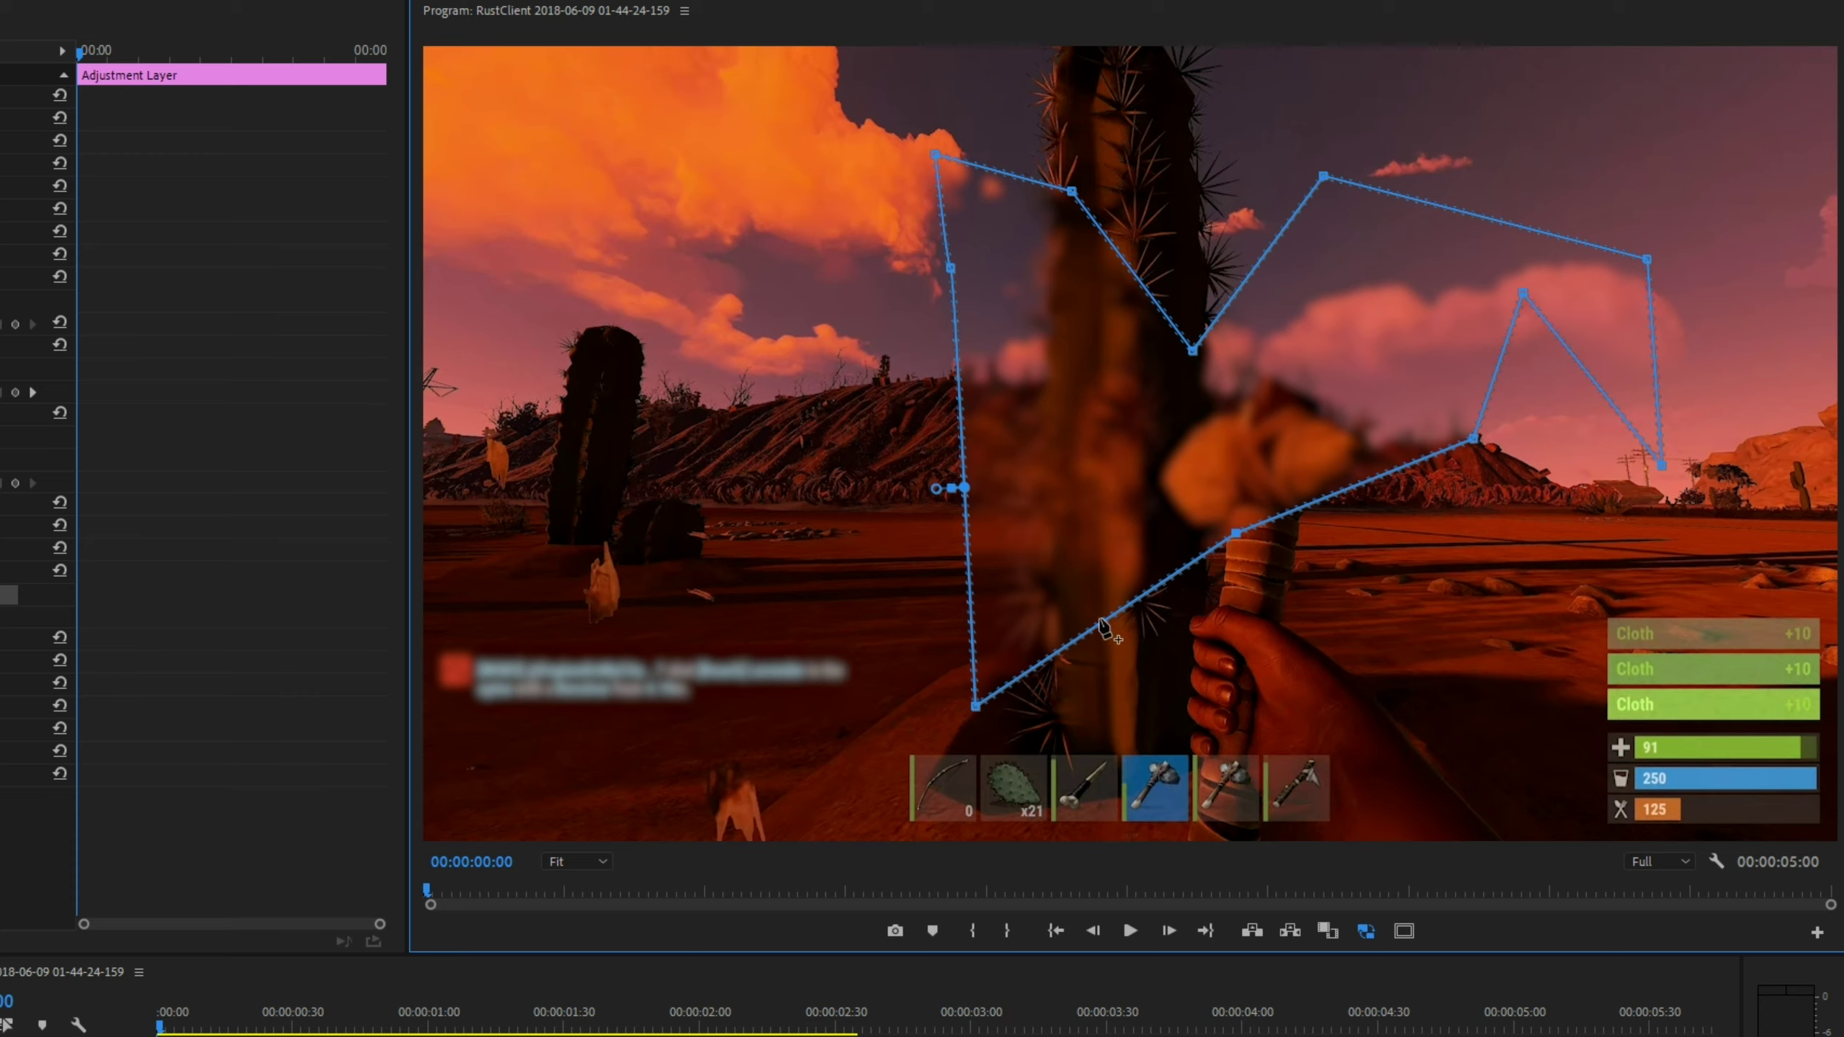
pyautogui.moveTo(1100, 623); pyautogui.dragTo(1149, 670)
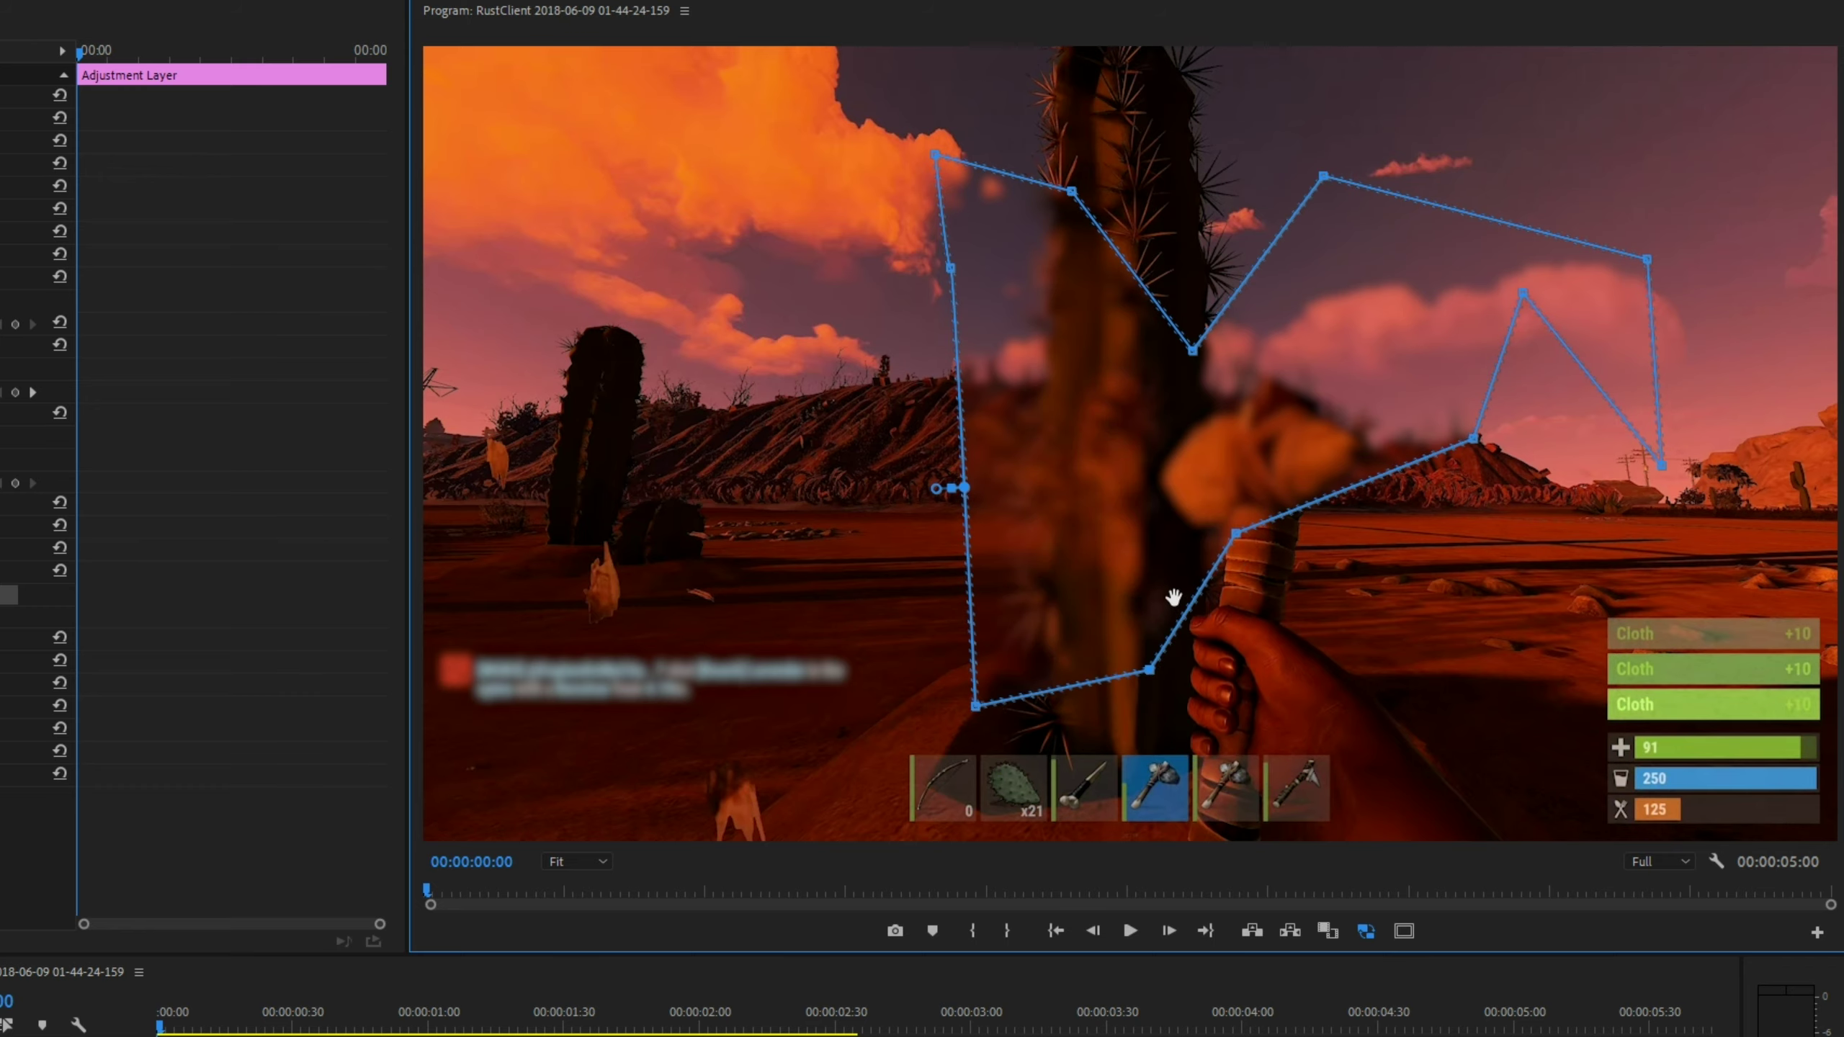
pyautogui.moveTo(1197, 448); pyautogui.dragTo(969, 463)
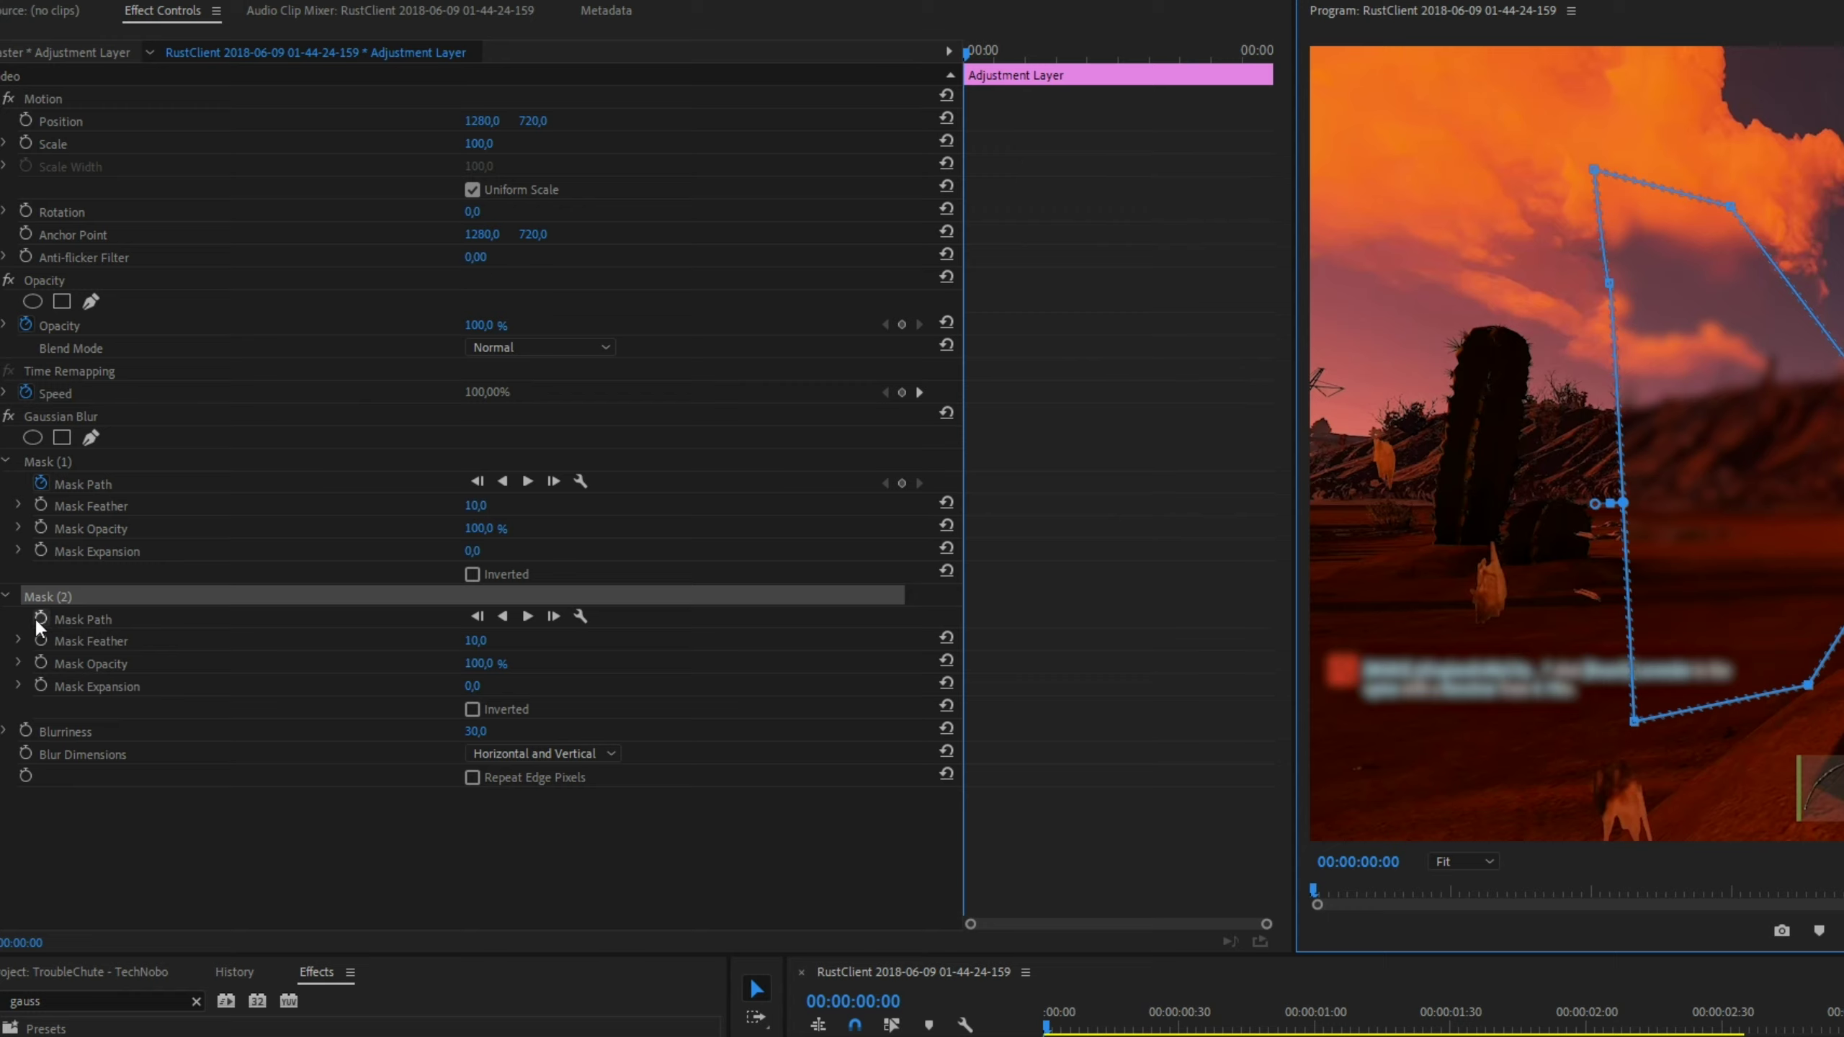
# - Animate Mask (2)'s path from the sequence start, adding edge points at 00:00:01:10 and stretching them over the player status bars
pyautogui.click(36, 619)
pyautogui.click(34, 616)
pyautogui.moveTo(978, 61); pyautogui.dragTo(1033, 78)
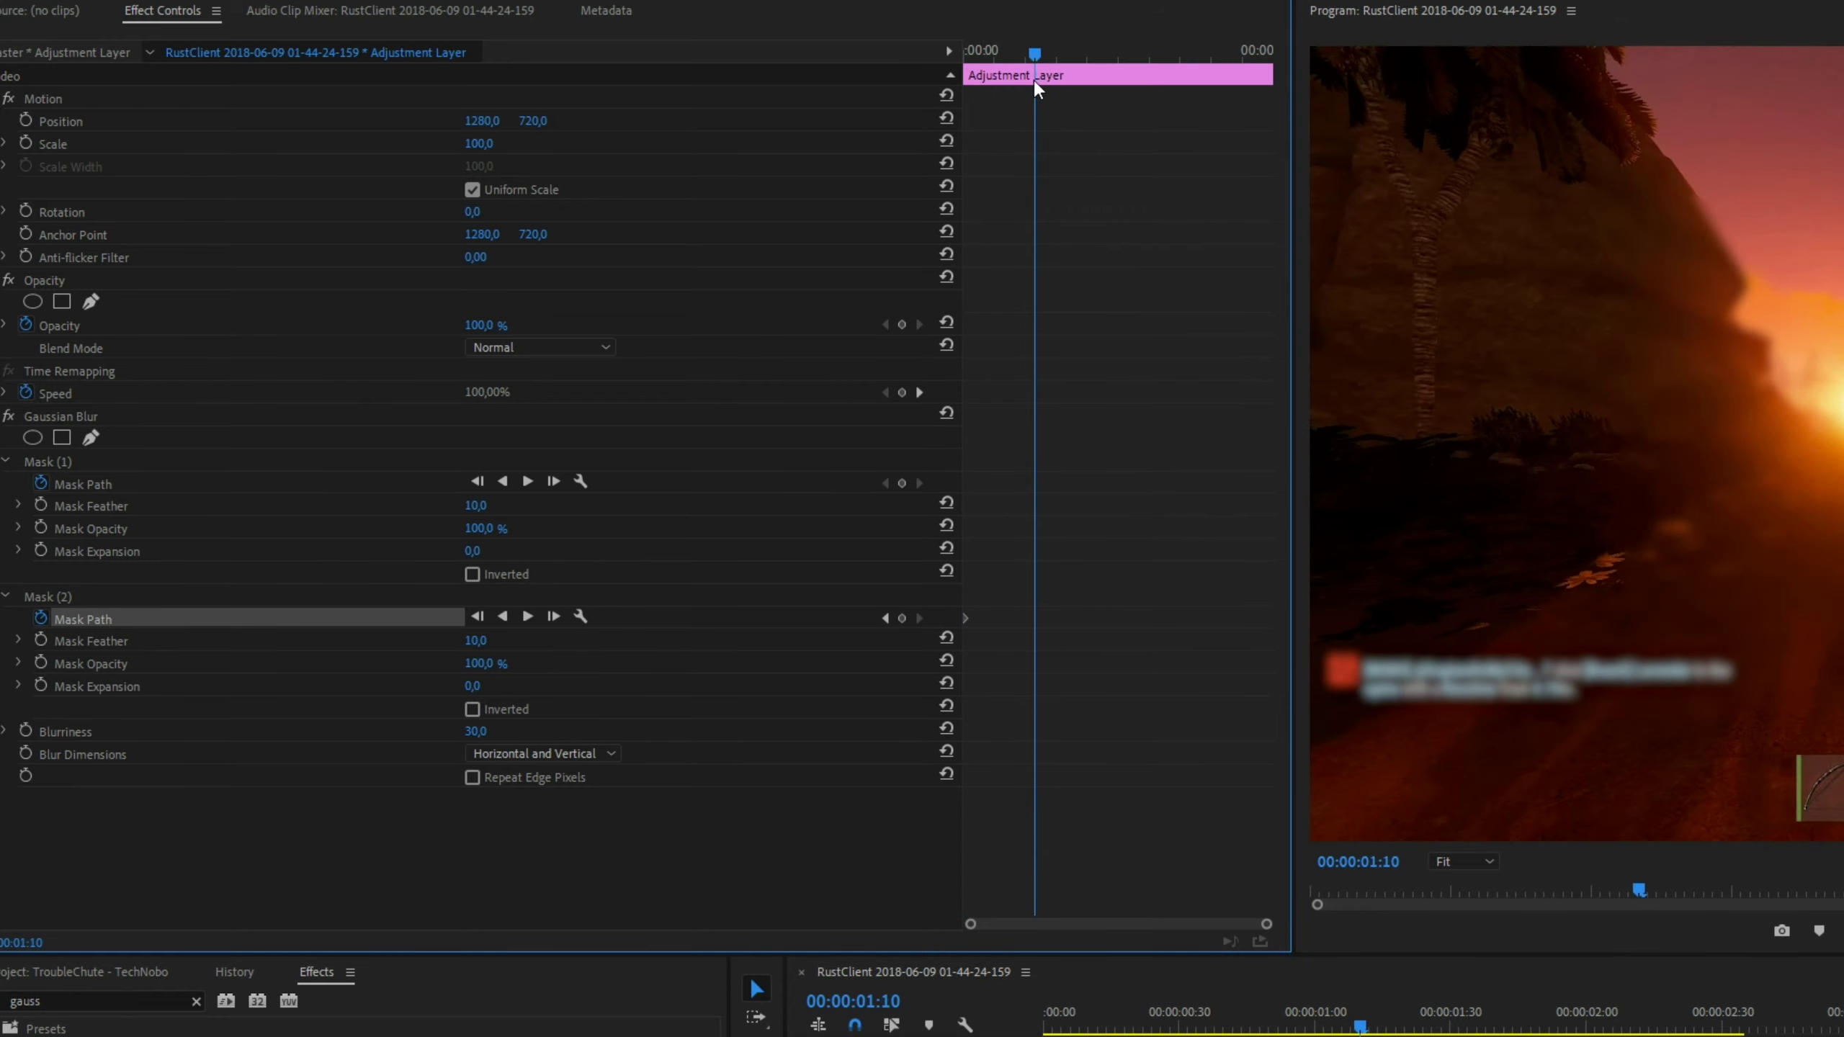
pyautogui.click(48, 597)
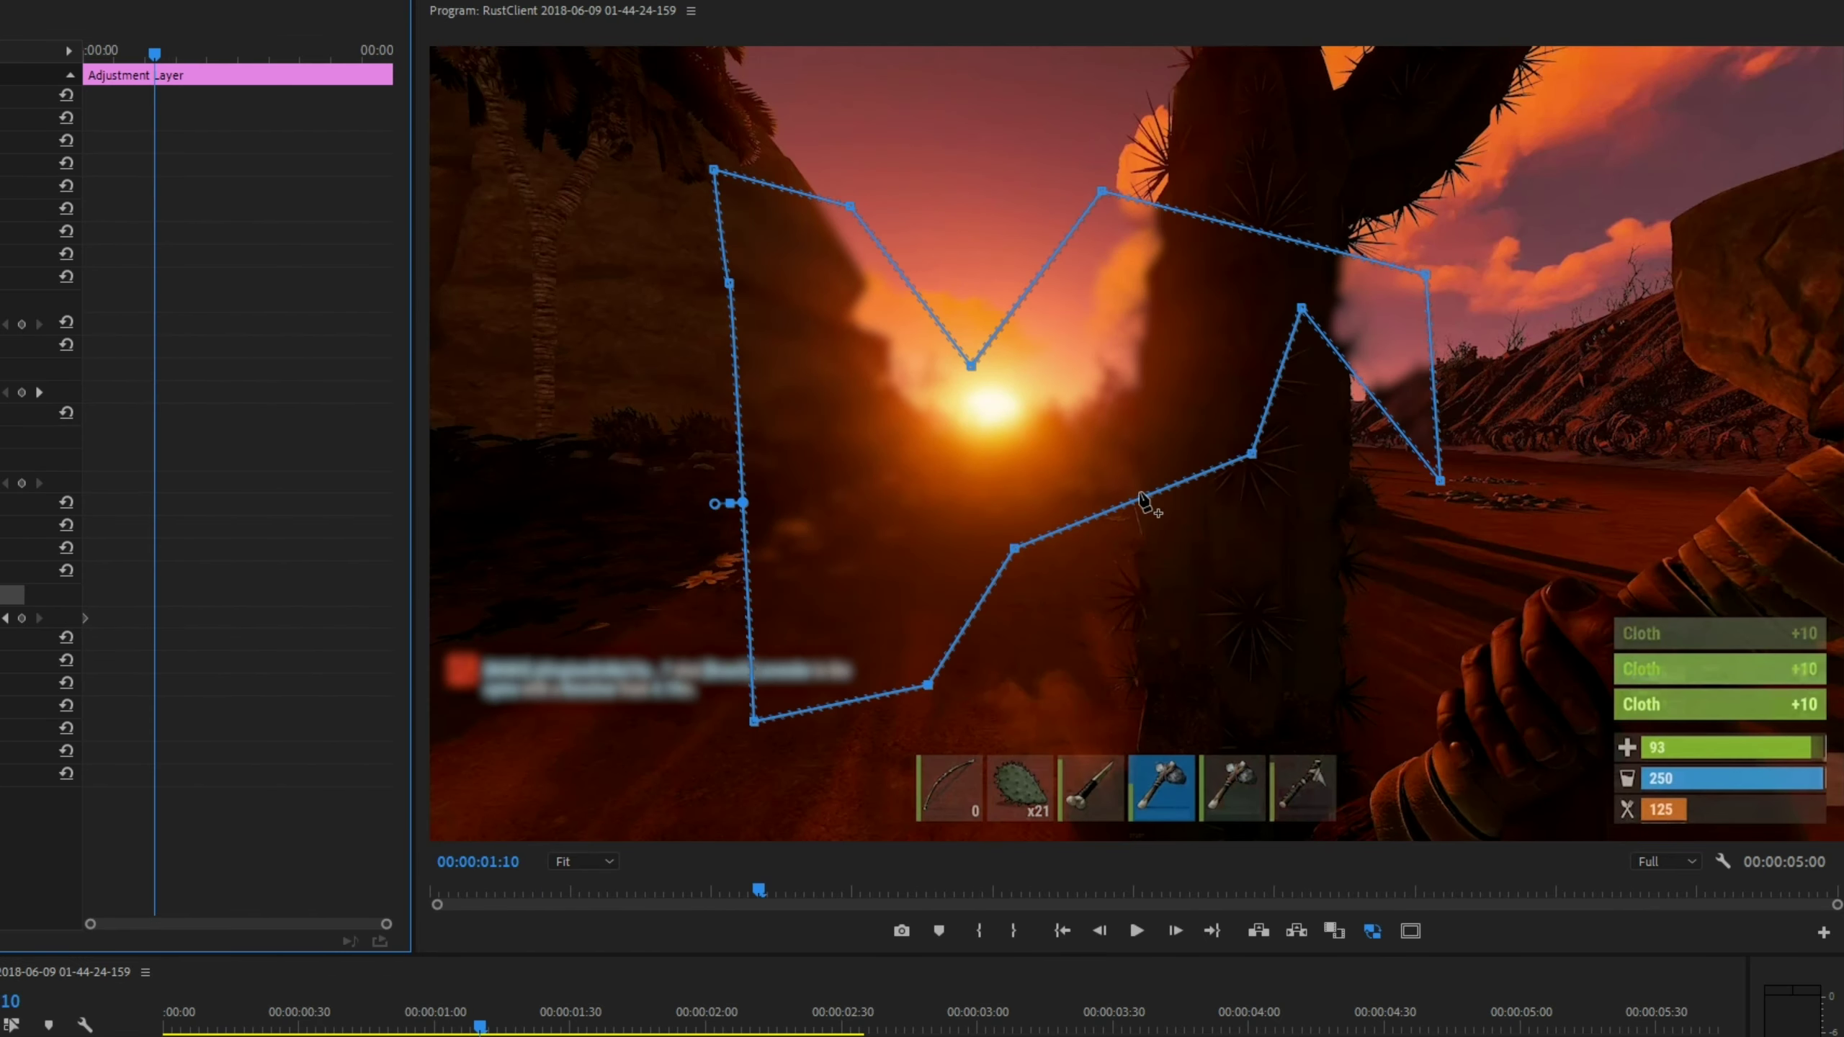
pyautogui.moveTo(1140, 498); pyautogui.dragTo(1153, 521)
pyautogui.moveTo(1282, 609); pyautogui.dragTo(1689, 810)
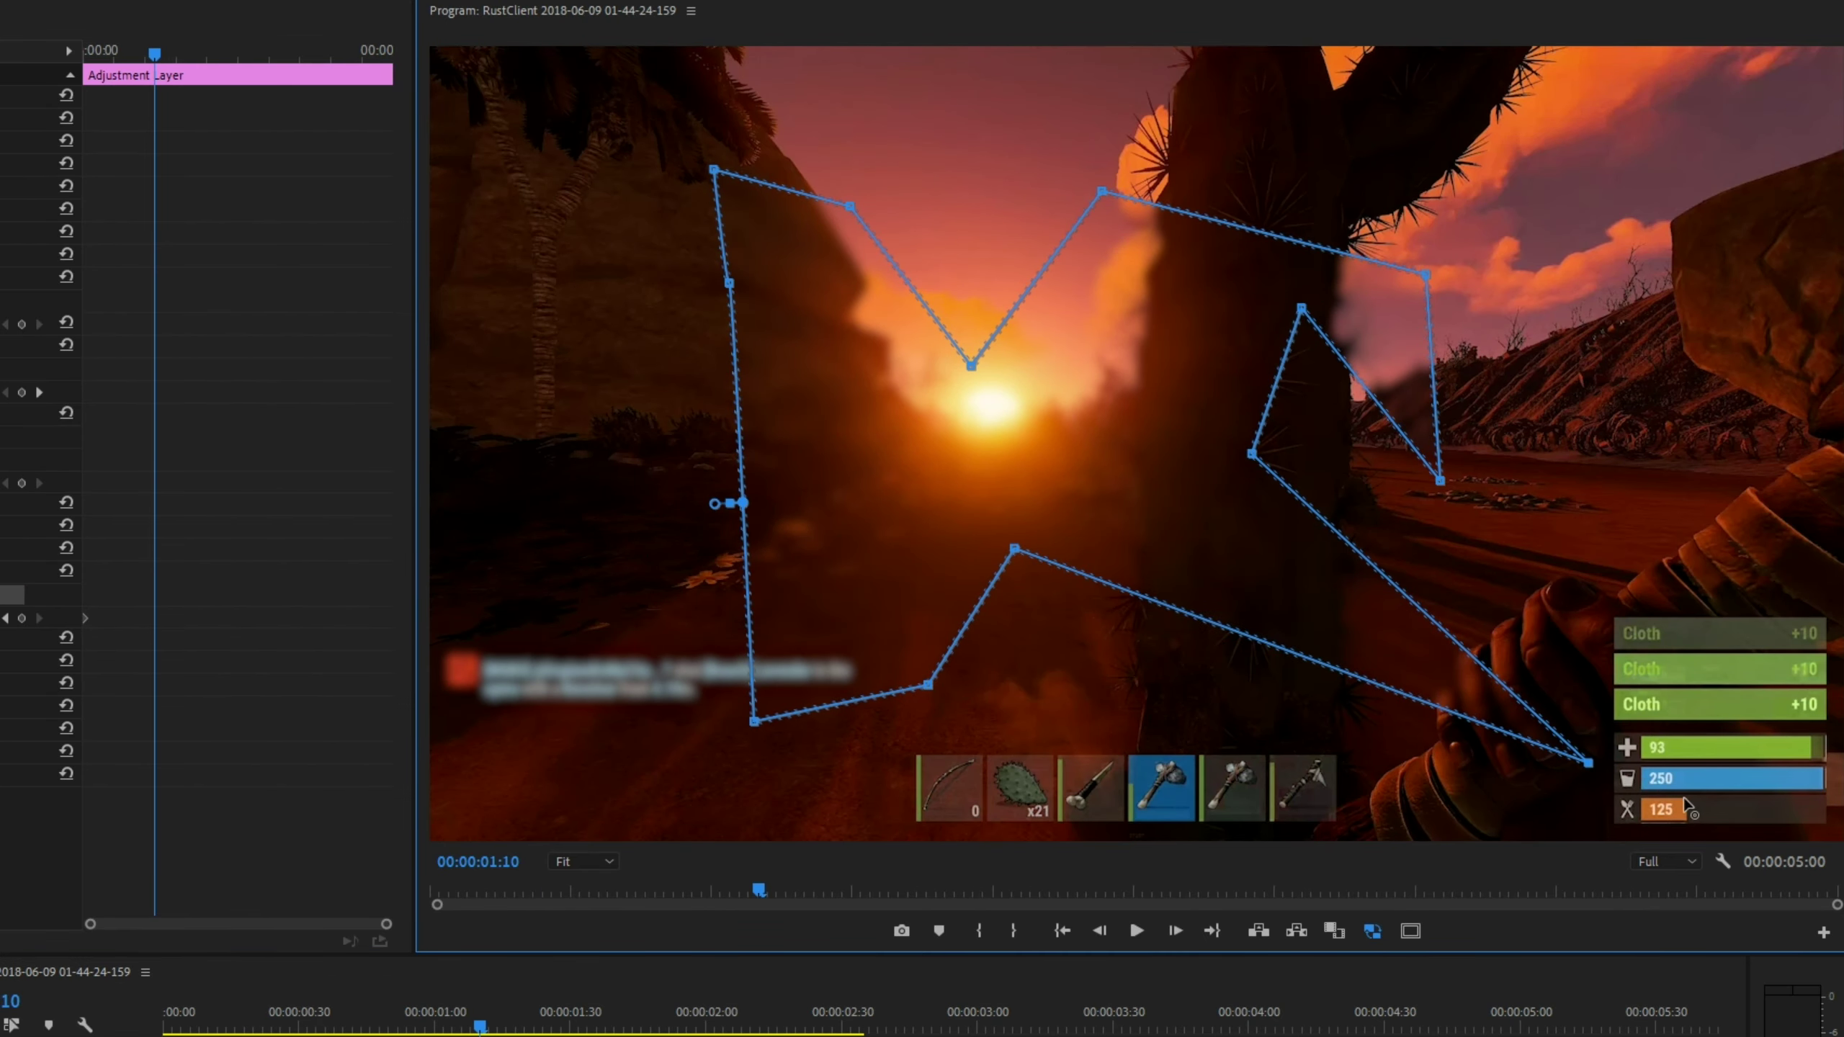
pyautogui.moveTo(1401, 585); pyautogui.dragTo(1838, 526)
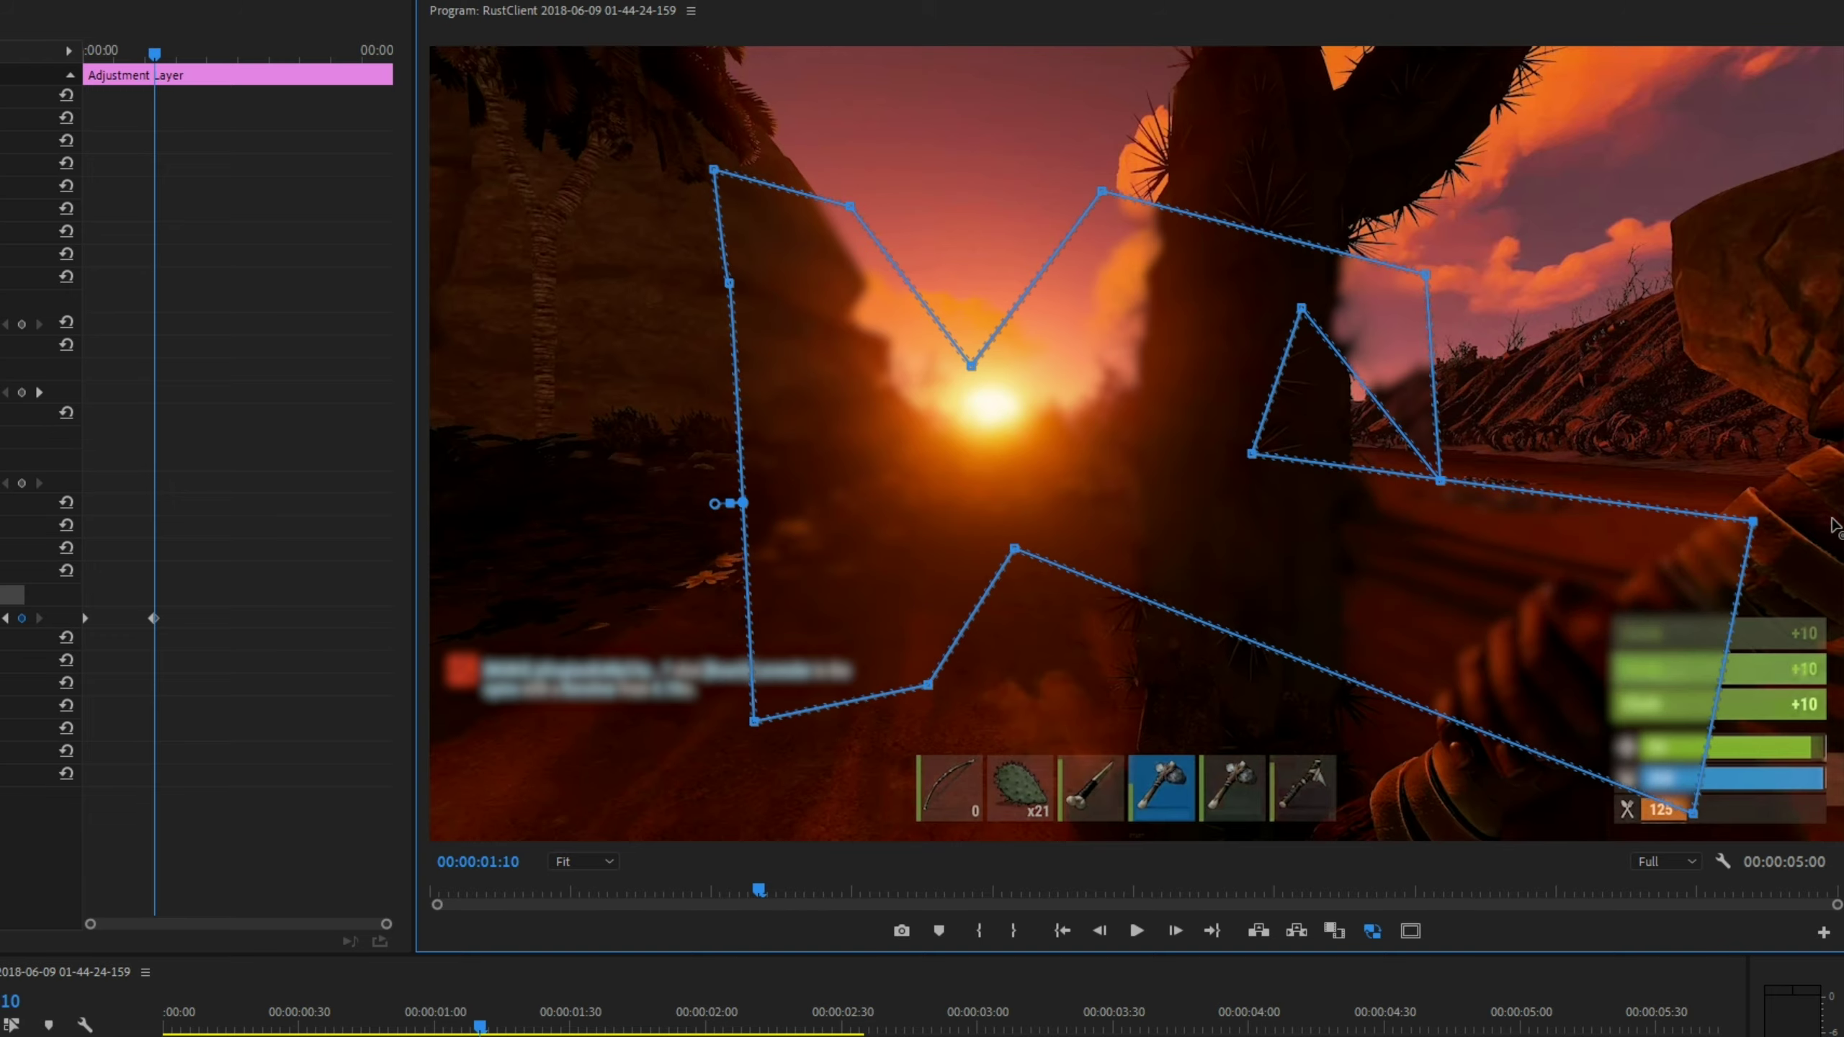
pyautogui.moveTo(1691, 813); pyautogui.dragTo(1825, 847)
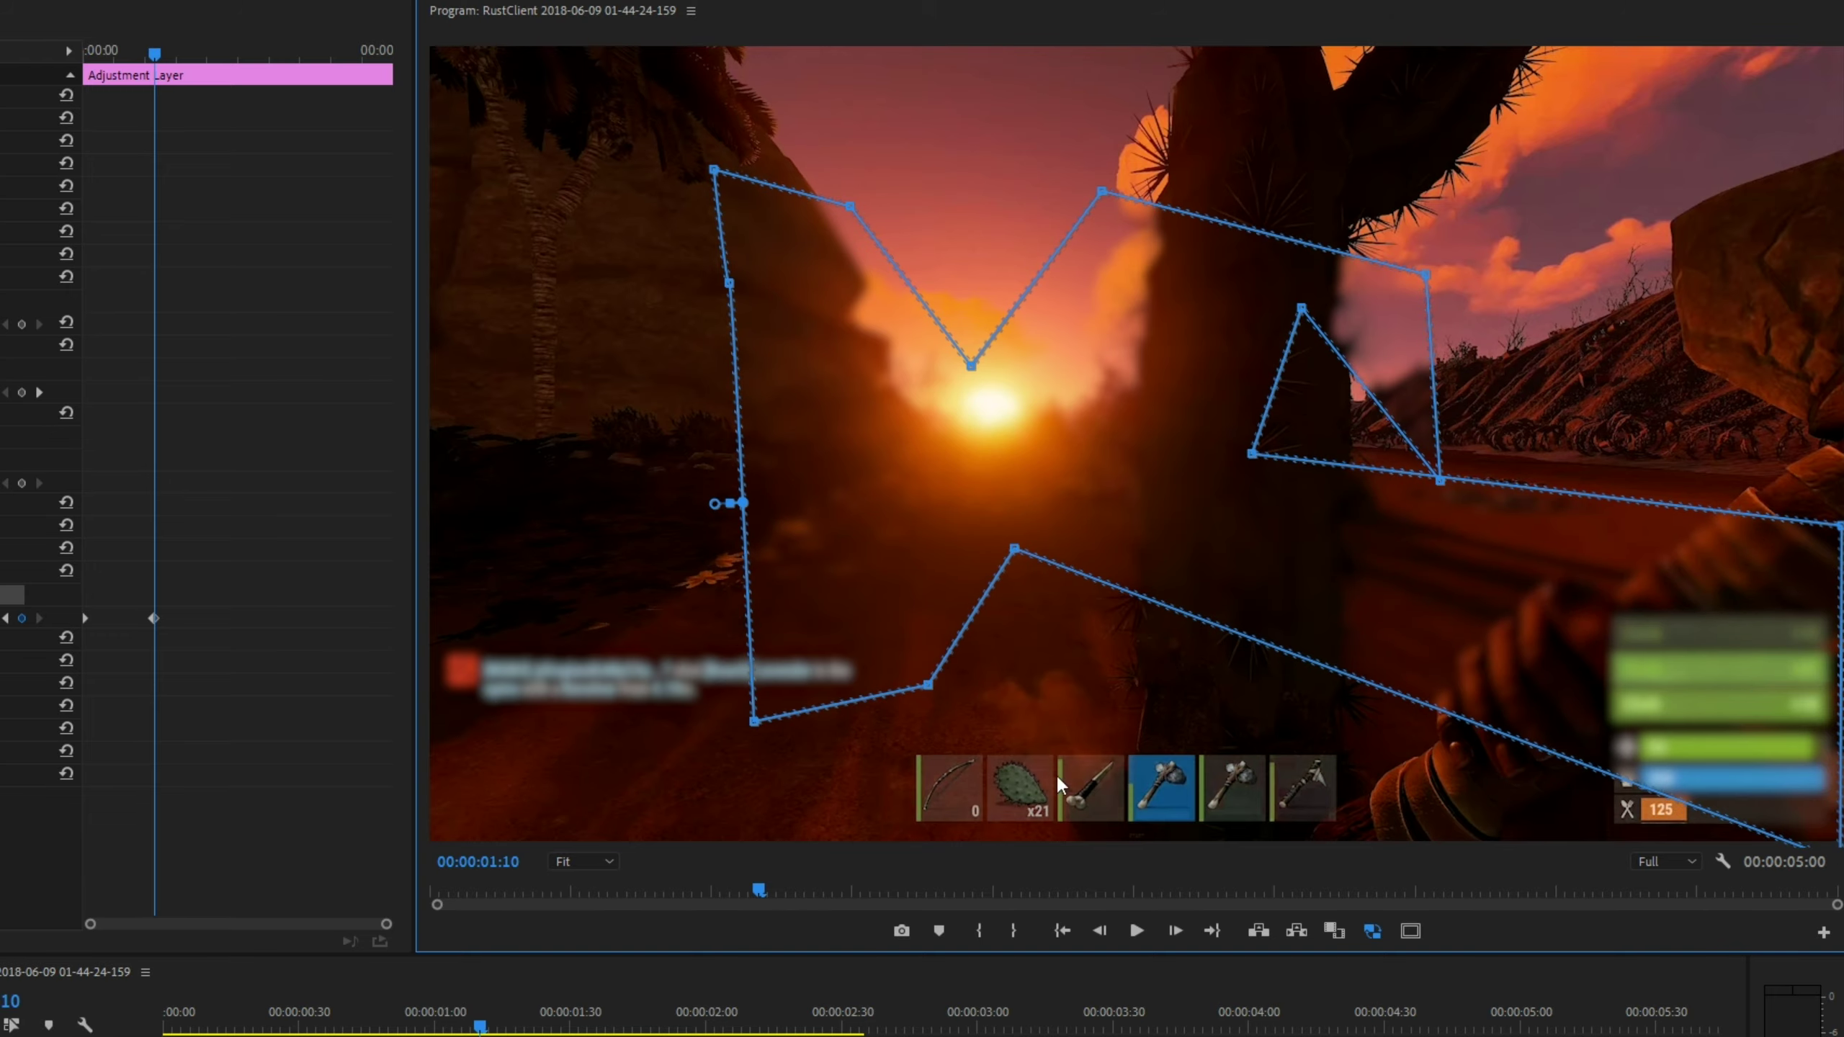
# - Scrub through the sequence to review the free-form mask's animation, adding another point on its lower edge along the way
pyautogui.click(476, 1023)
pyautogui.moveTo(477, 1023); pyautogui.dragTo(402, 1023)
pyautogui.moveTo(284, 1017); pyautogui.dragTo(407, 1016)
pyautogui.click(1232, 643)
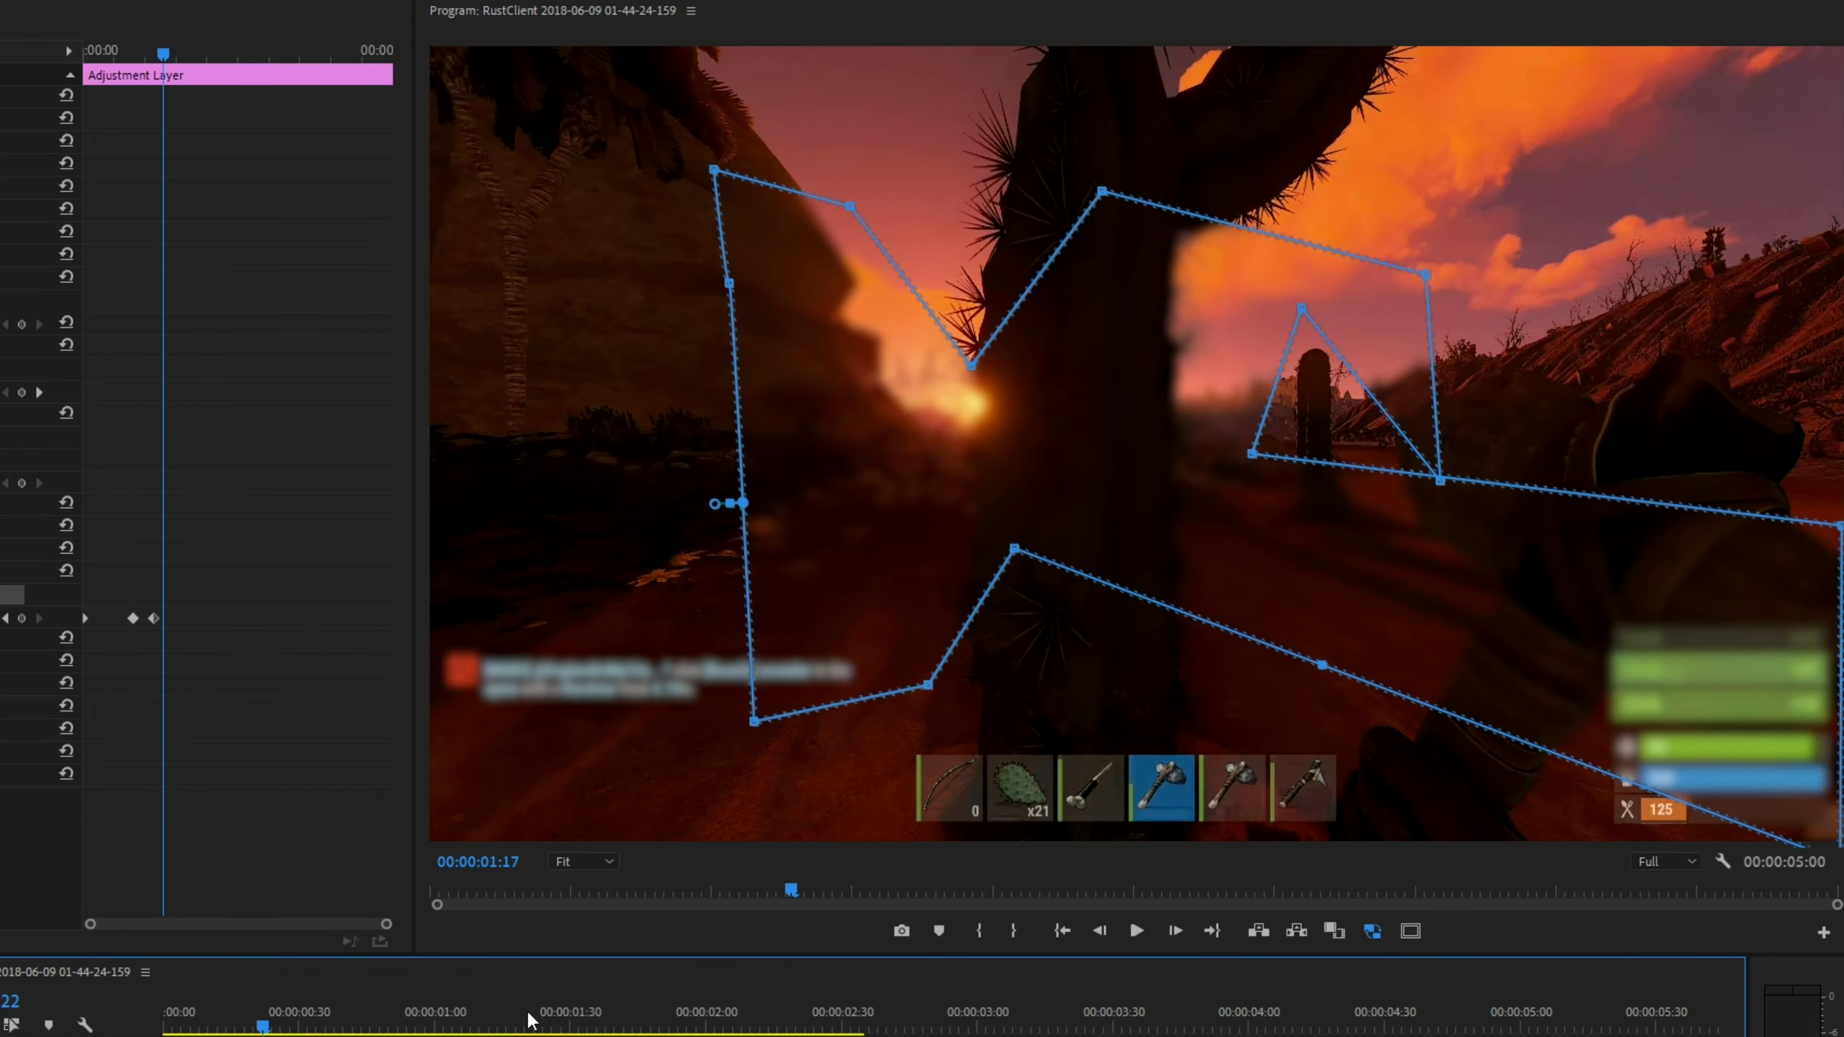
pyautogui.moveTo(531, 1020)
pyautogui.mouseDown()
pyautogui.moveTo(335, 1019)
pyautogui.moveTo(524, 1015)
pyautogui.mouseUp()
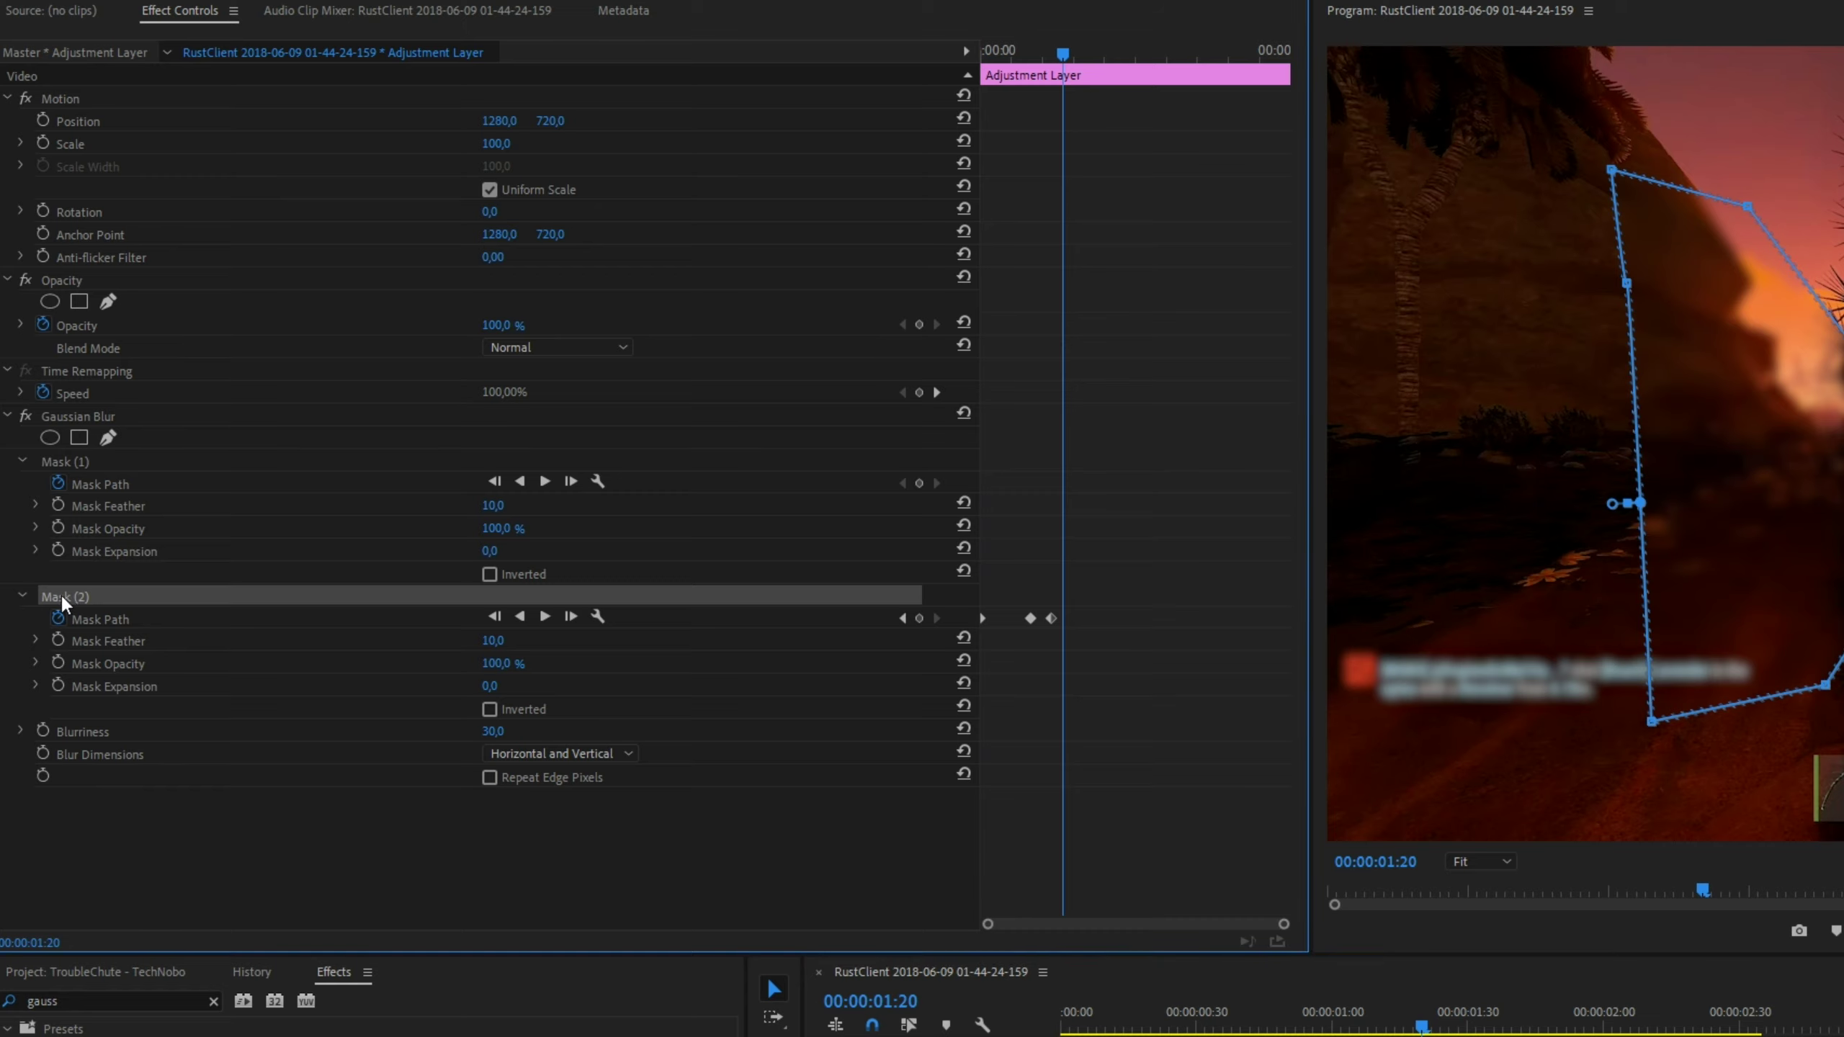
# - Delete Mask (2) and invert the remaining rectangular Mask (1) so the blur covers everything outside the kill message
pyautogui.press('Delete')
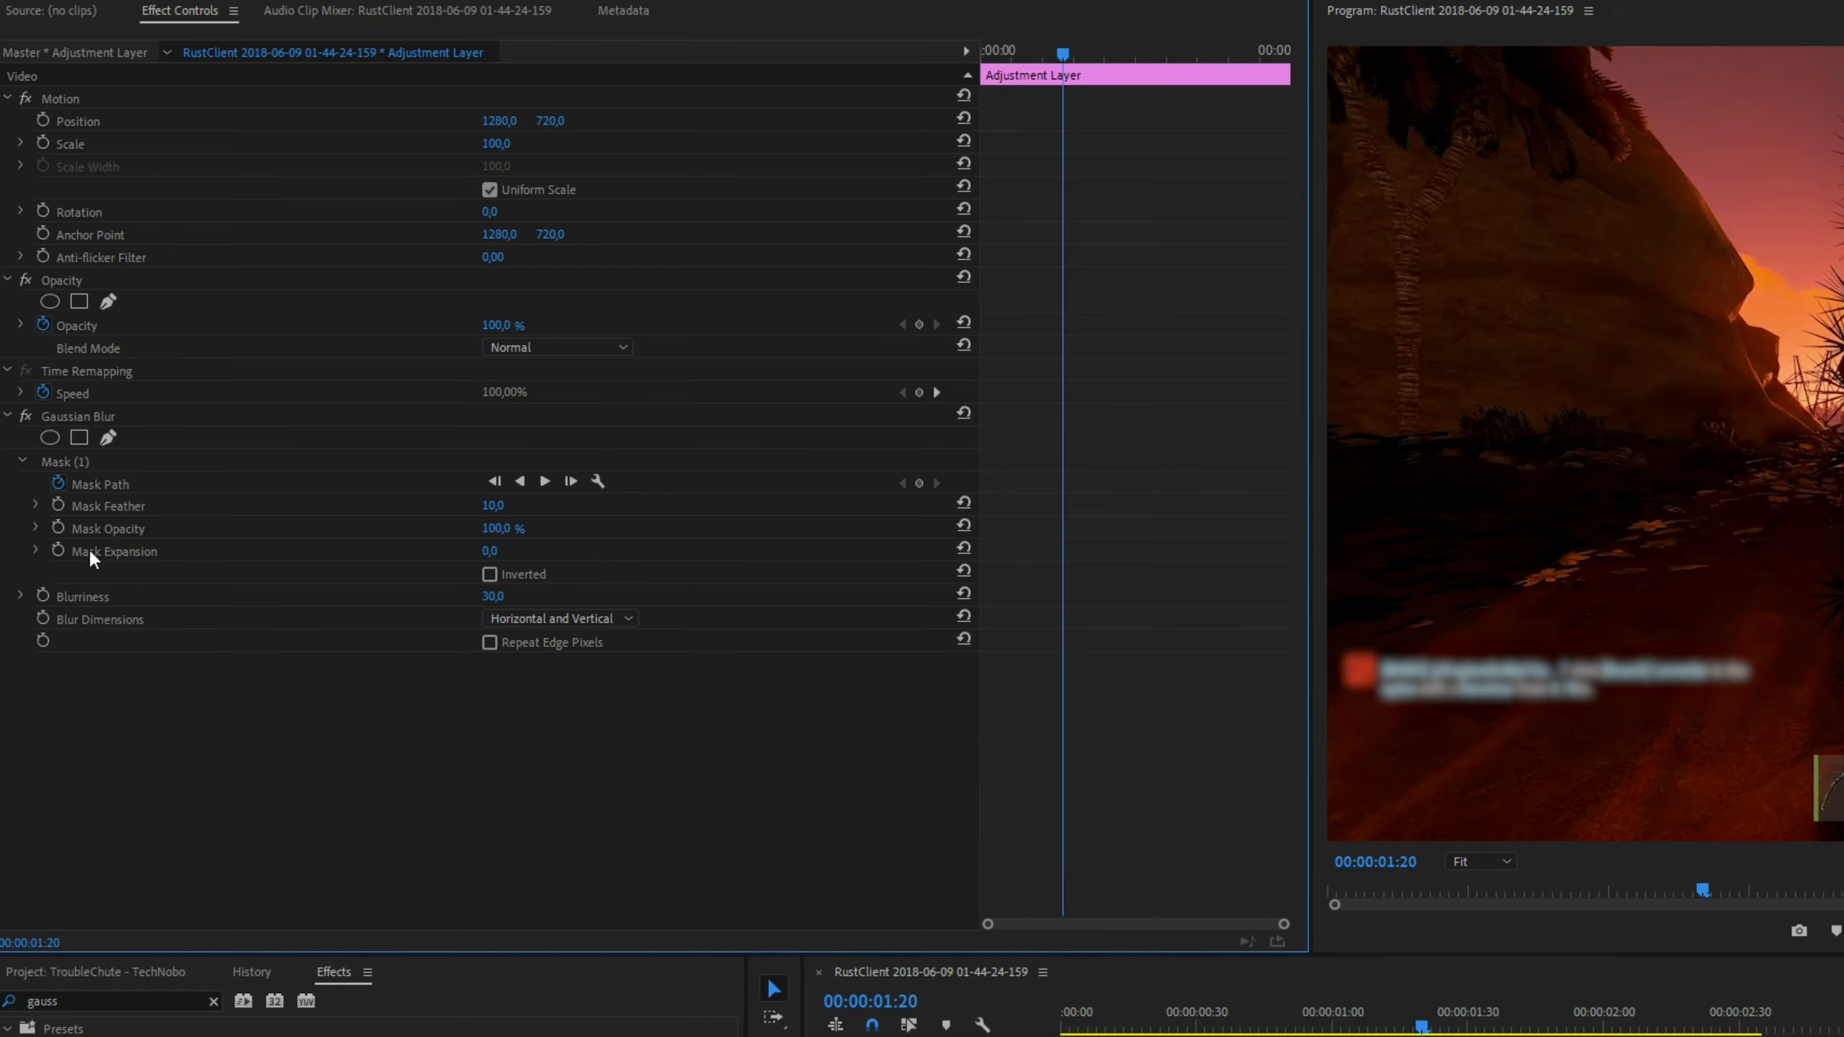
pyautogui.click(70, 461)
pyautogui.click(489, 574)
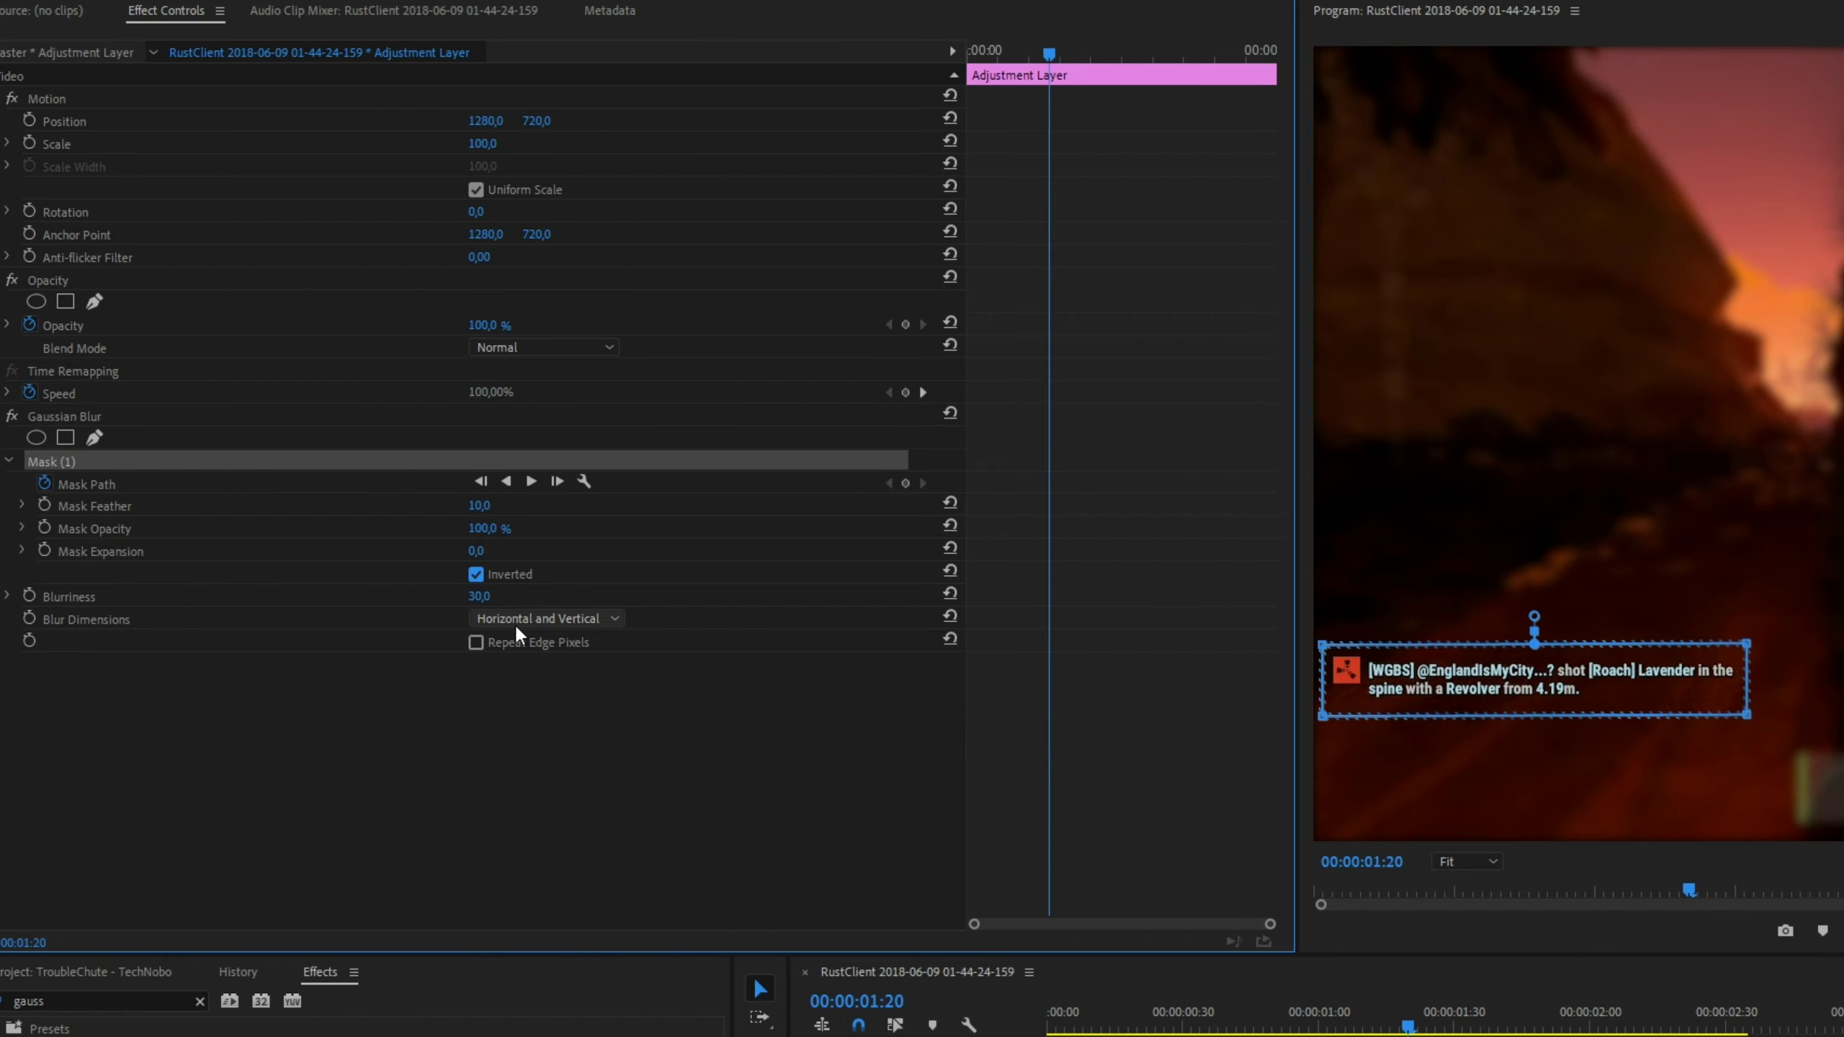
# - Try the Horizontal and Vertical options separately as the Gaussian Blur's blur dimensions
pyautogui.click(514, 622)
pyautogui.click(532, 645)
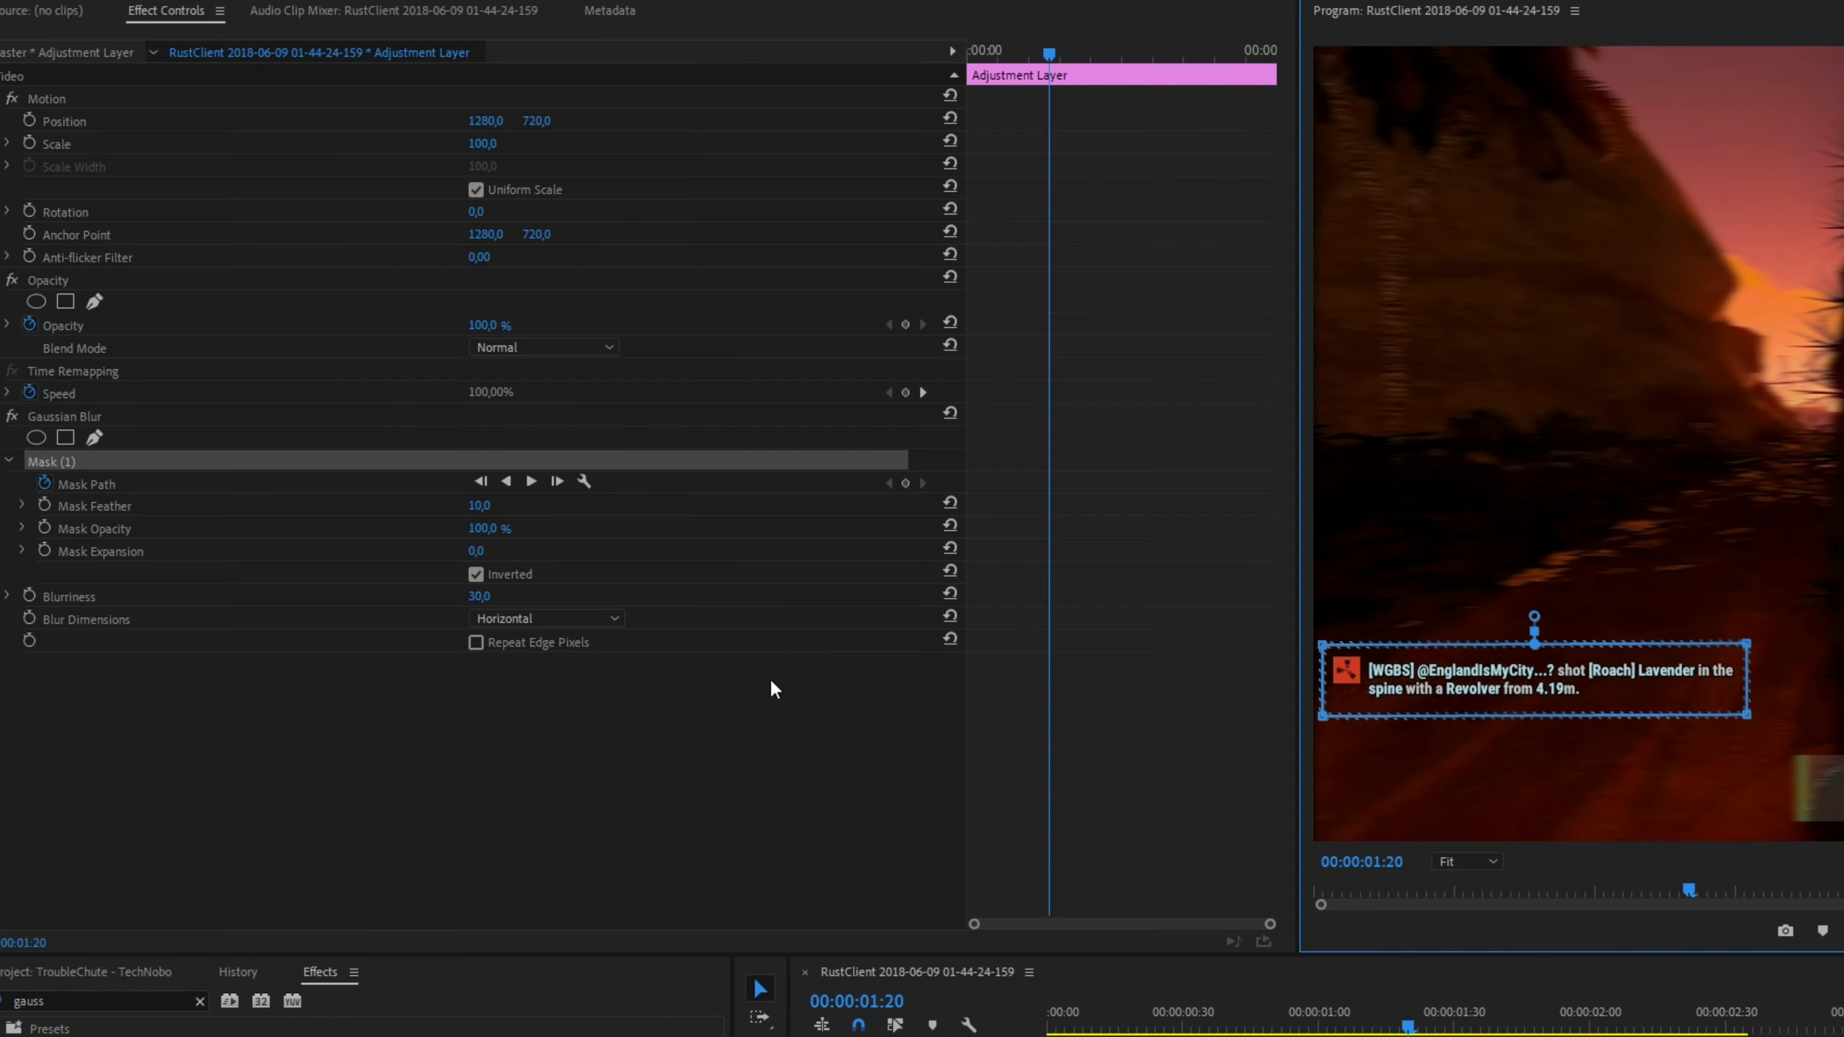
pyautogui.click(501, 618)
pyautogui.click(523, 675)
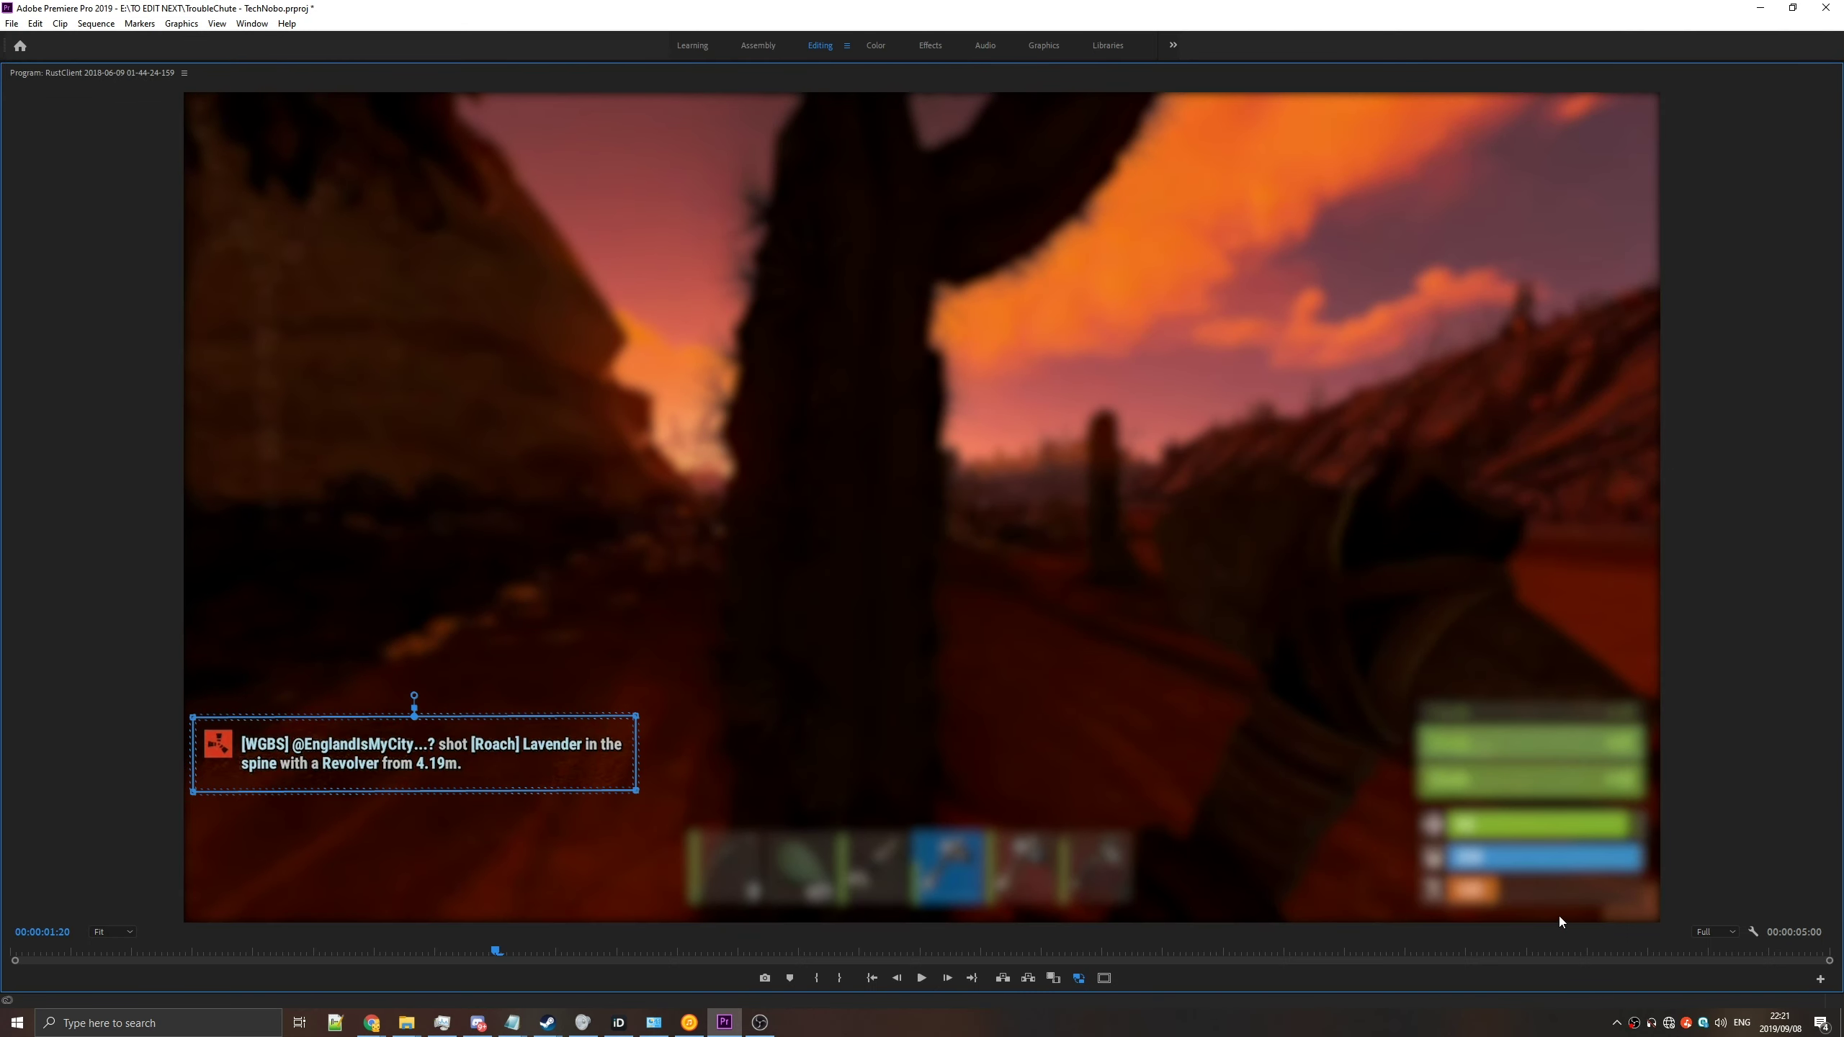
# - Return the enlarged program view to the normal layout and turn on Repeat Edge Pixels for the Gaussian Blur
pyautogui.press('`')
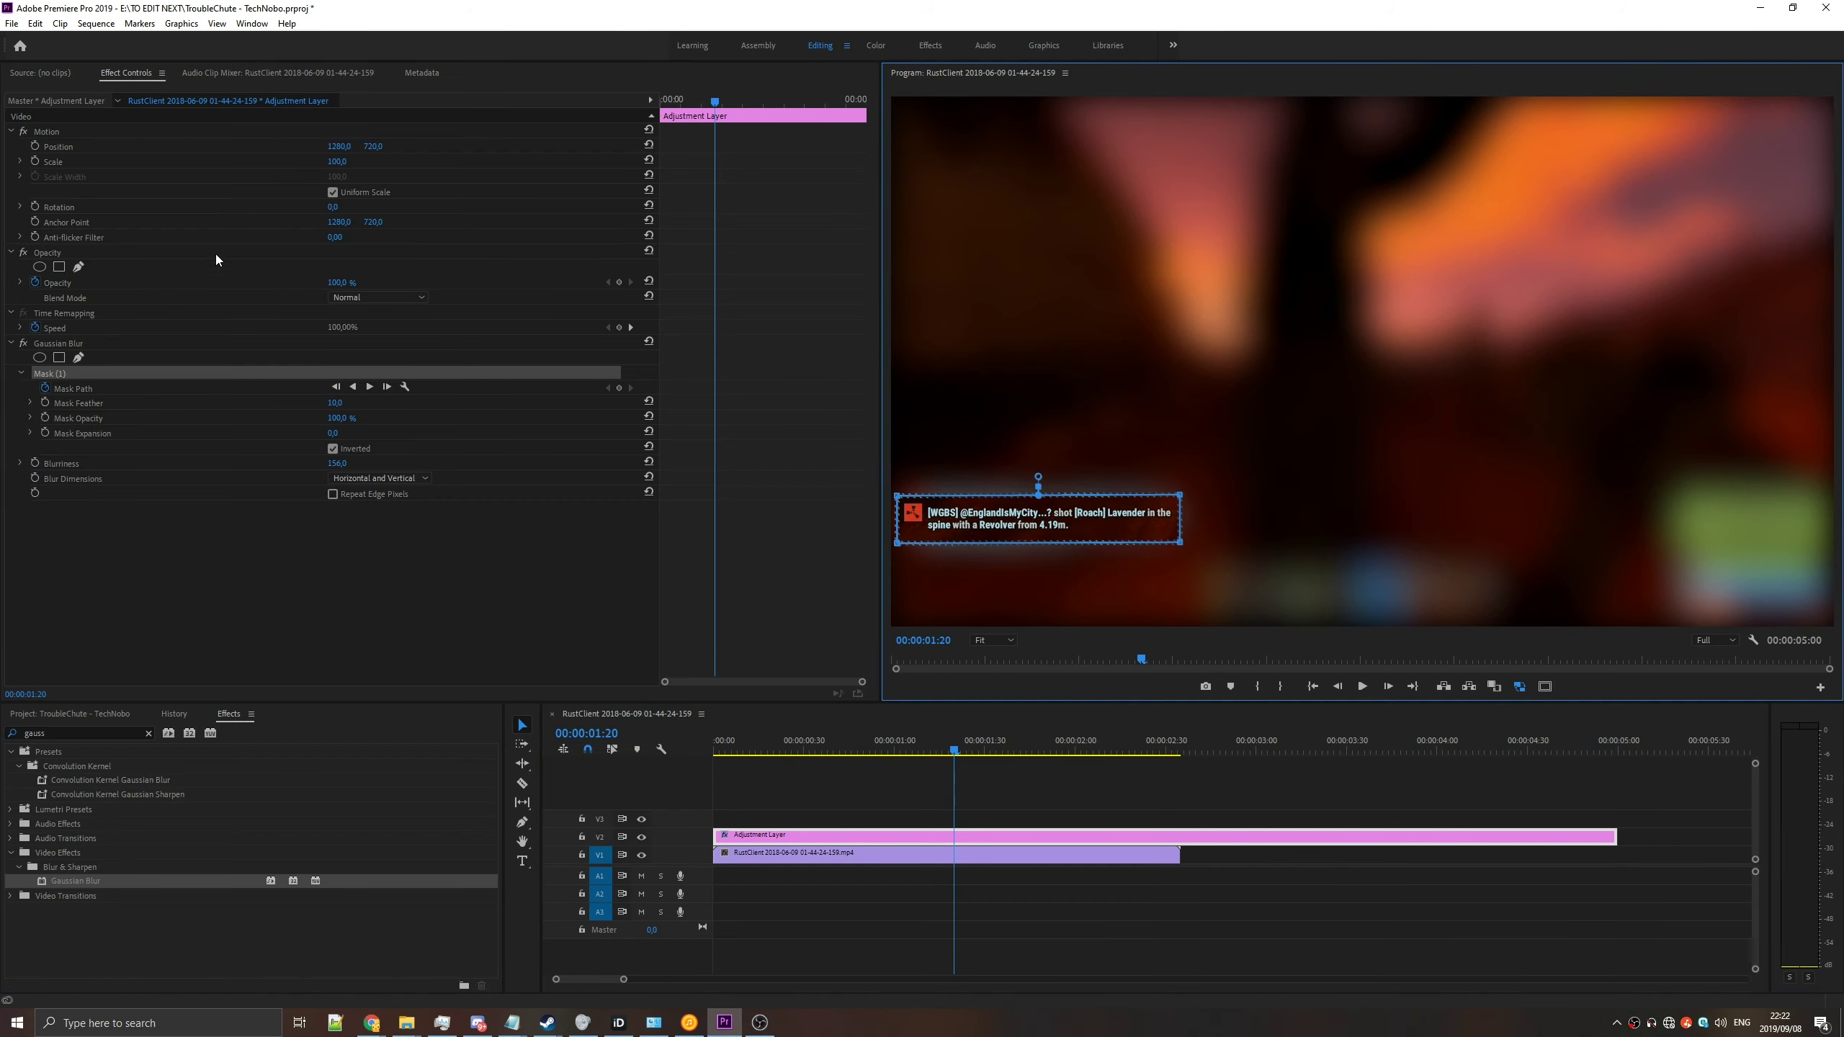
pyautogui.click(333, 494)
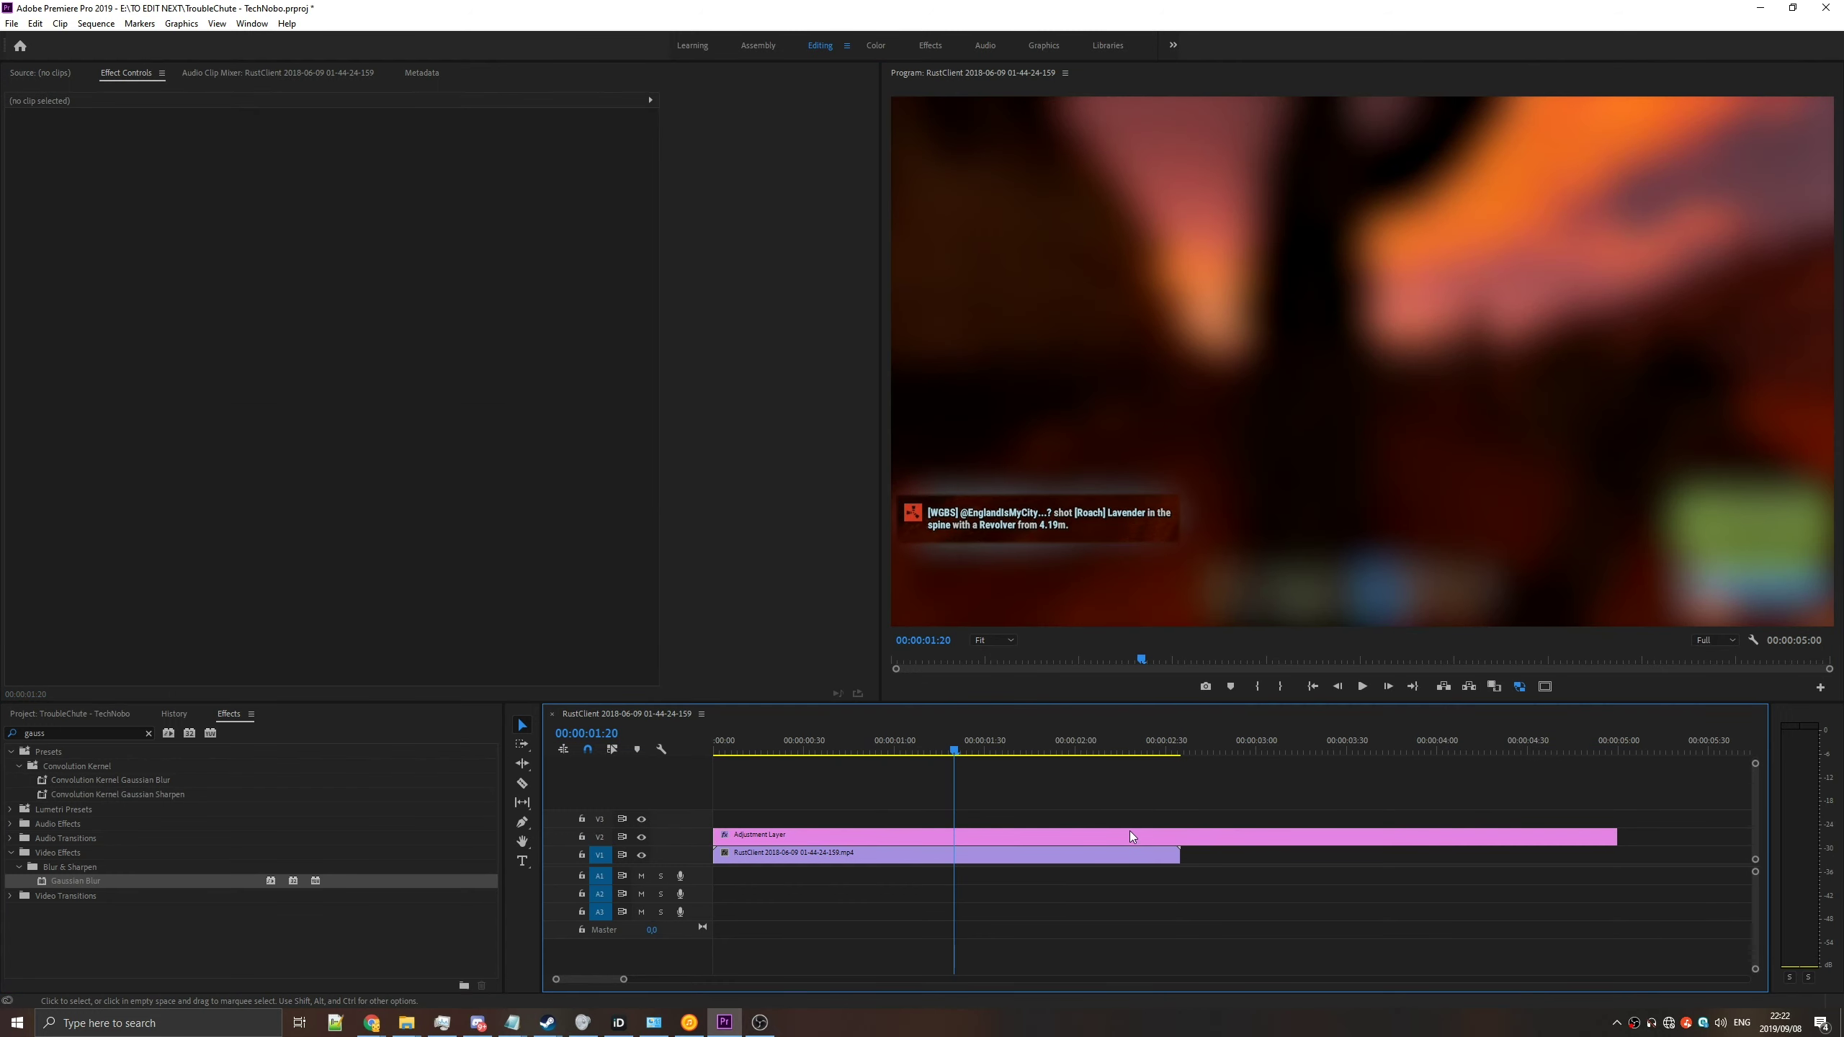
# - Compare the picture without the blur by toggling V2's visibility, then deleting the adjustment layer and undoing the deletion
pyautogui.click(641, 838)
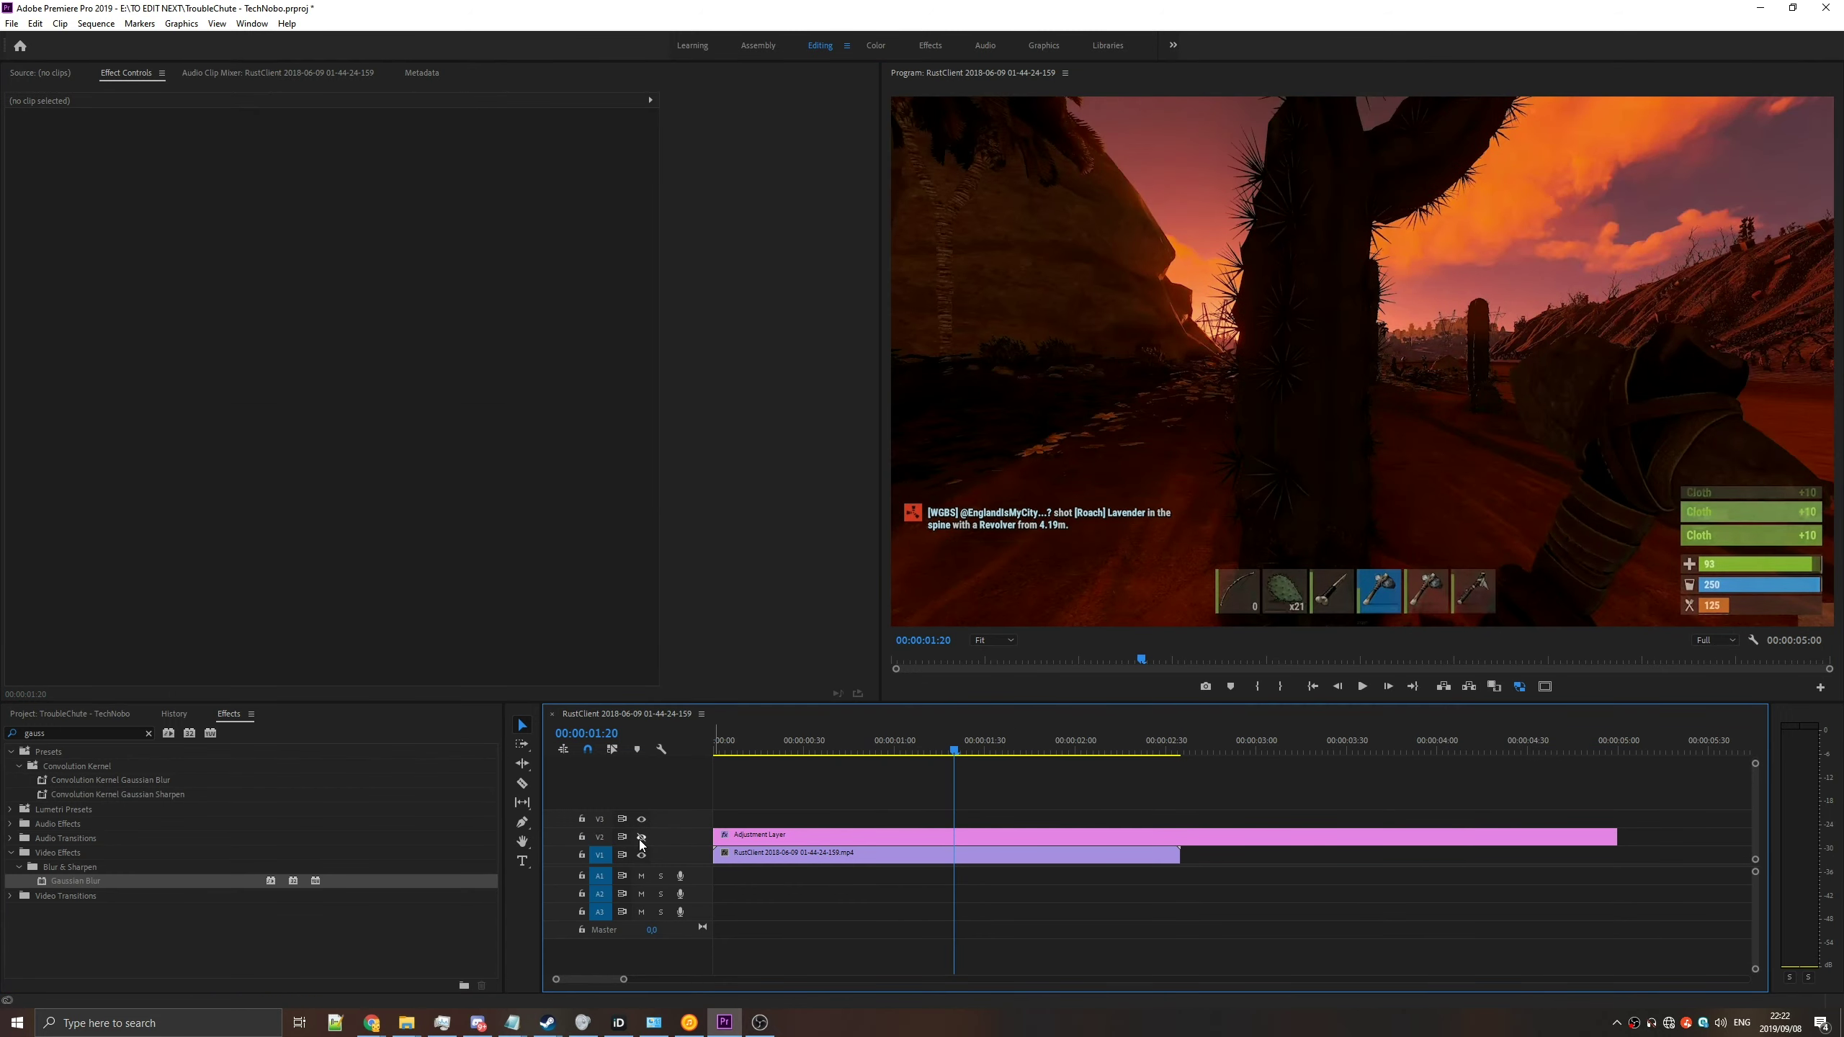
pyautogui.click(642, 839)
pyautogui.moveTo(862, 842); pyautogui.dragTo(864, 844)
pyautogui.press('Delete')
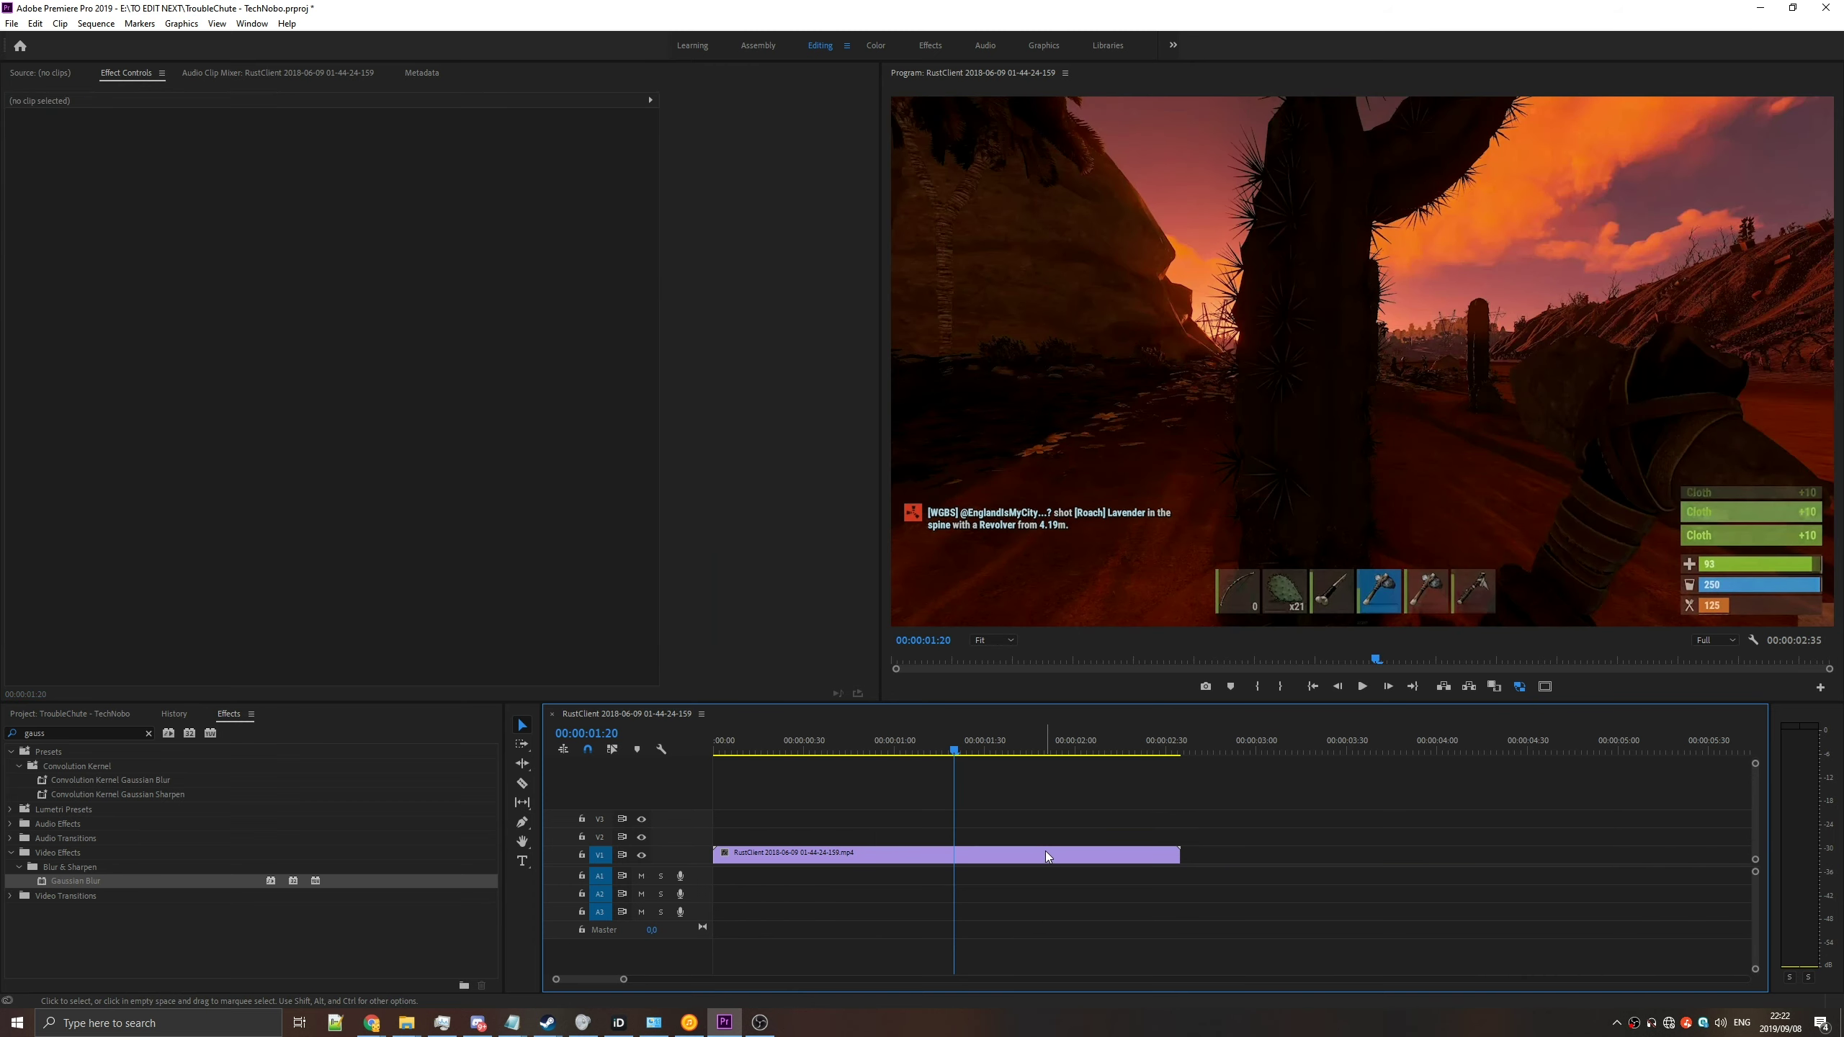
pyautogui.click(1046, 856)
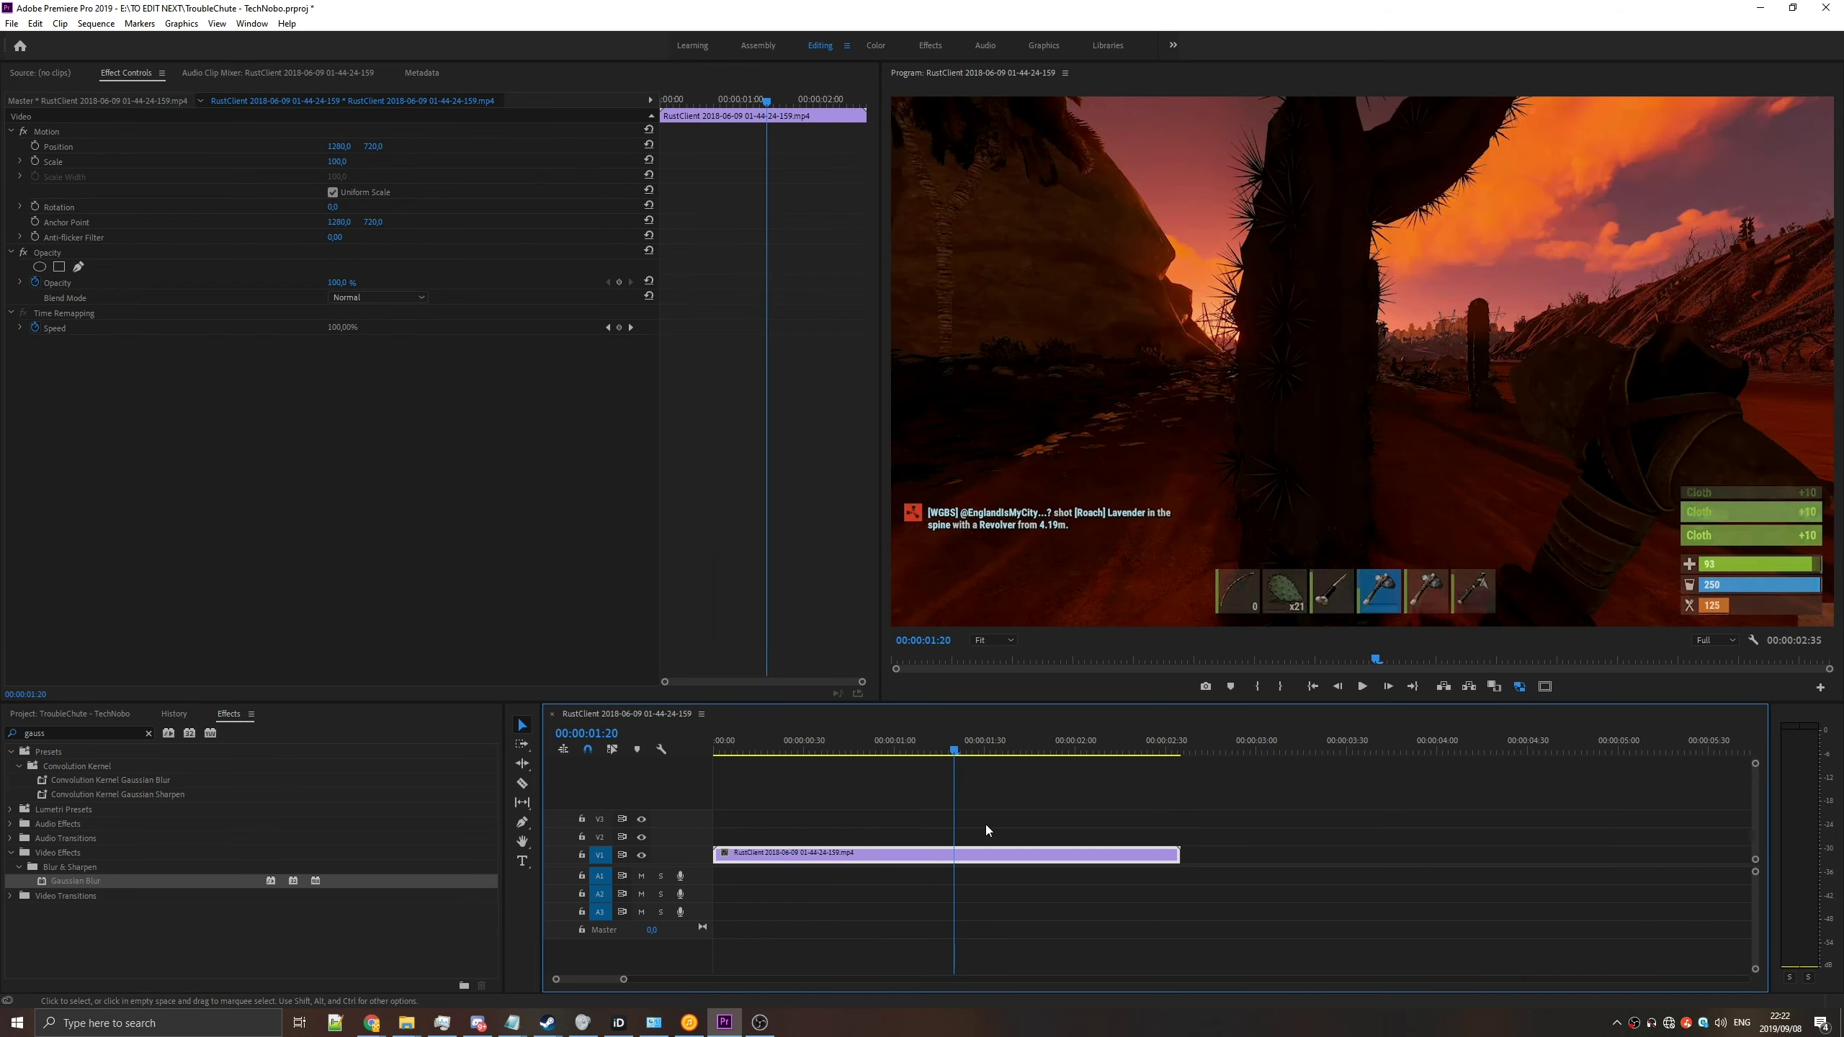
pyautogui.hotkey('ctrl', 'z')
# - Place copies of the gameplay clip along V1 beneath the adjustment layer and check the blur over them around 00:00:02:04
pyautogui.moveTo(818, 852); pyautogui.dragTo(1067, 862)
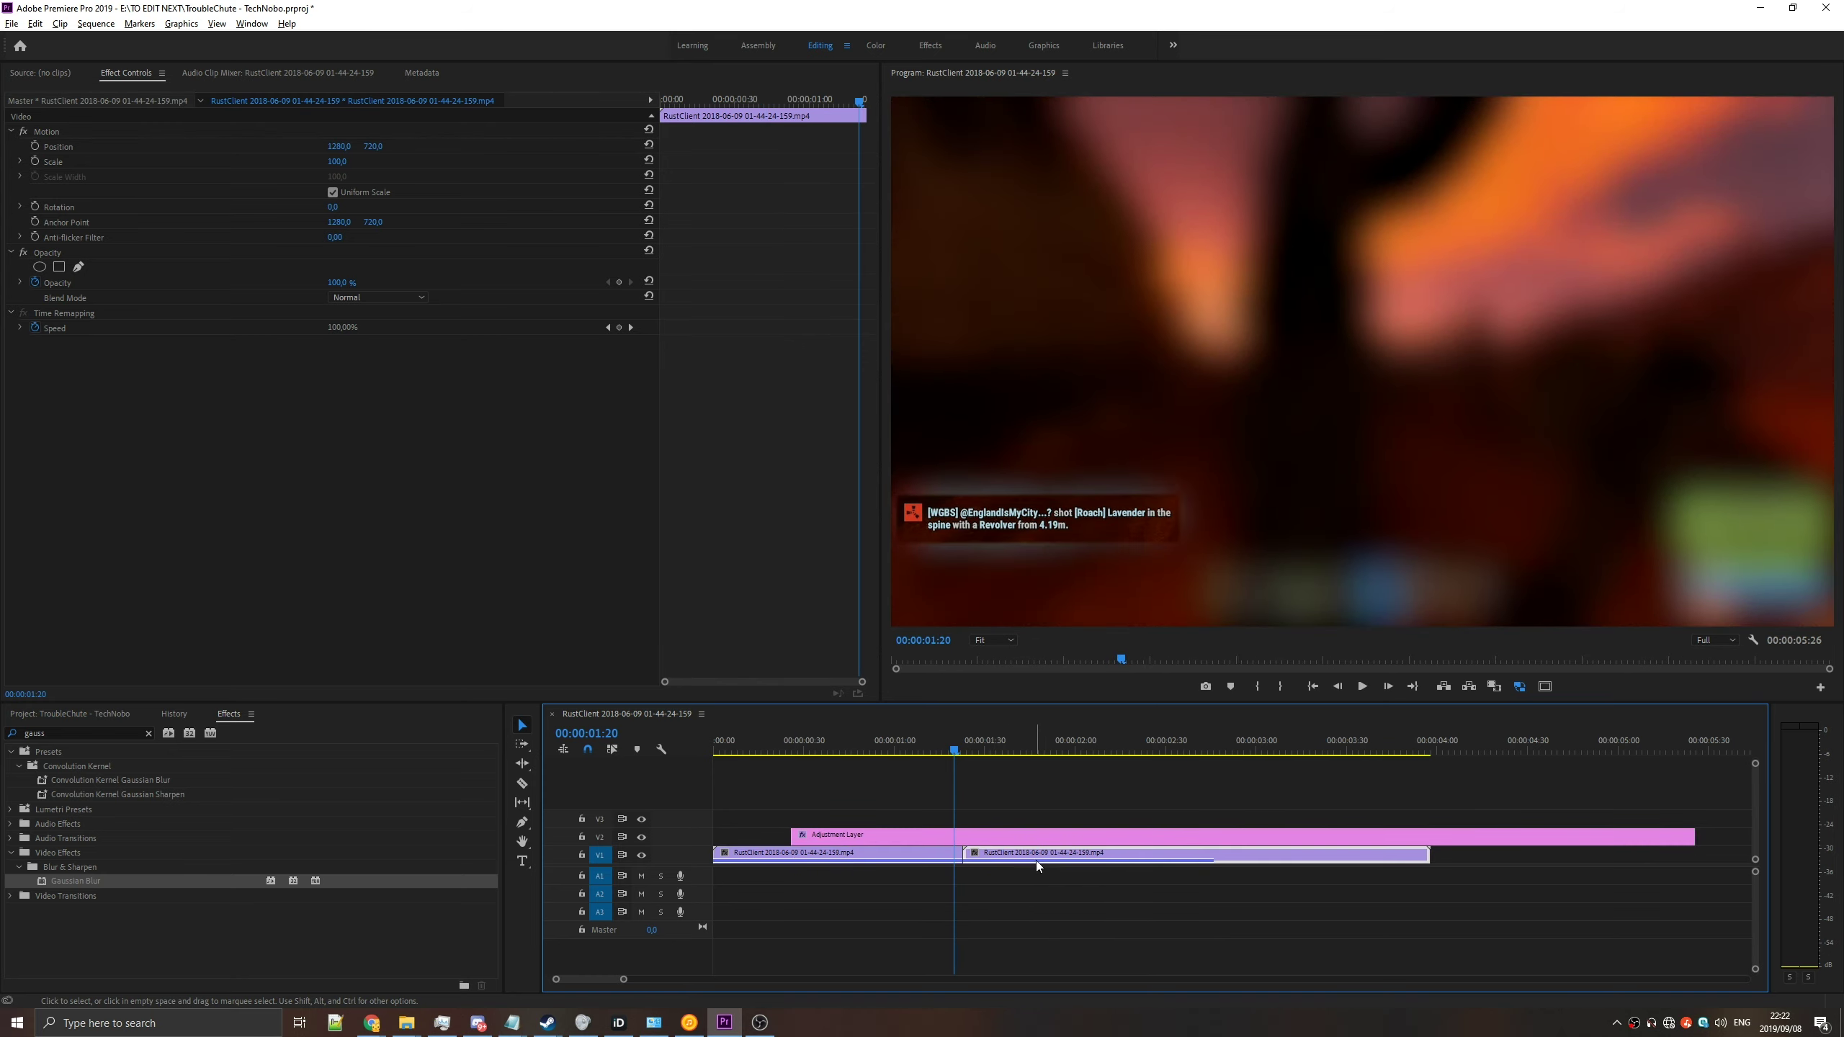
pyautogui.hotkey('ctrl', 'z')
pyautogui.moveTo(955, 749); pyautogui.dragTo(1108, 748)
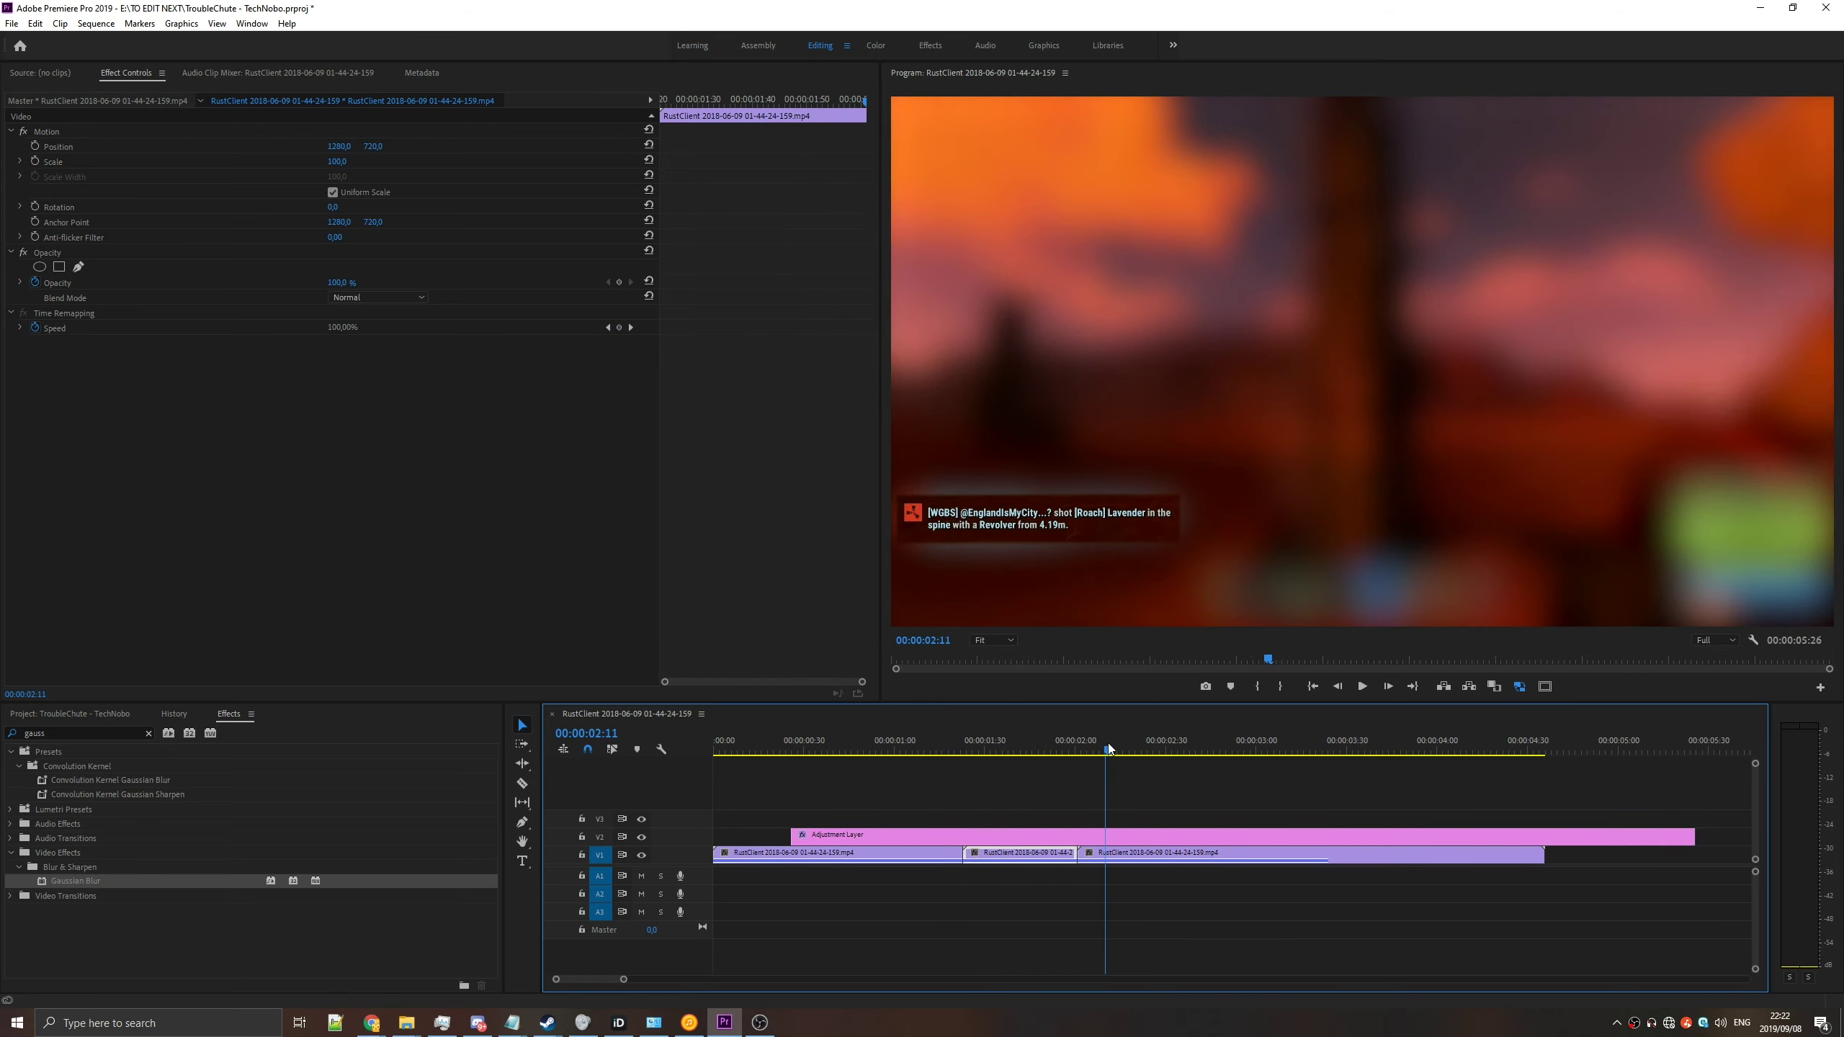
pyautogui.press('Left')
pyautogui.press('Left')
pyautogui.press('Left')
pyautogui.press('Left')
pyautogui.press('Left')
pyautogui.press('Left')
pyautogui.press('Left')
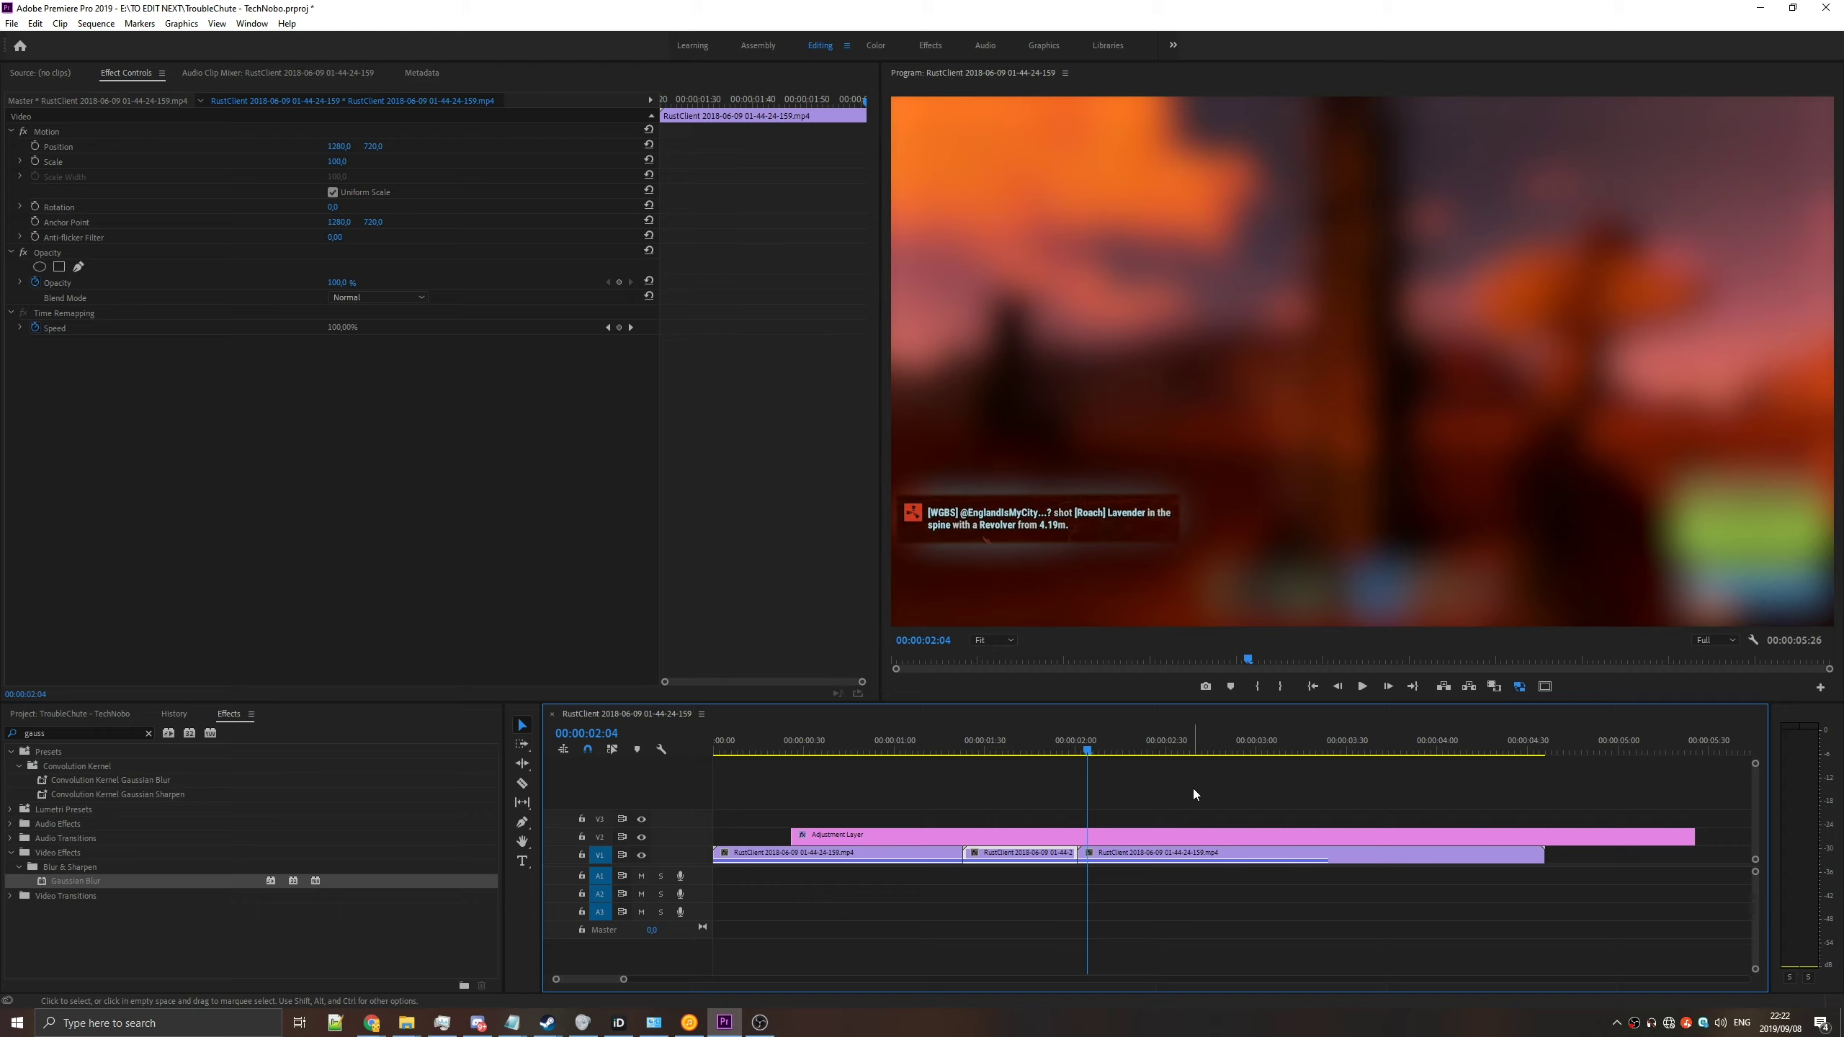